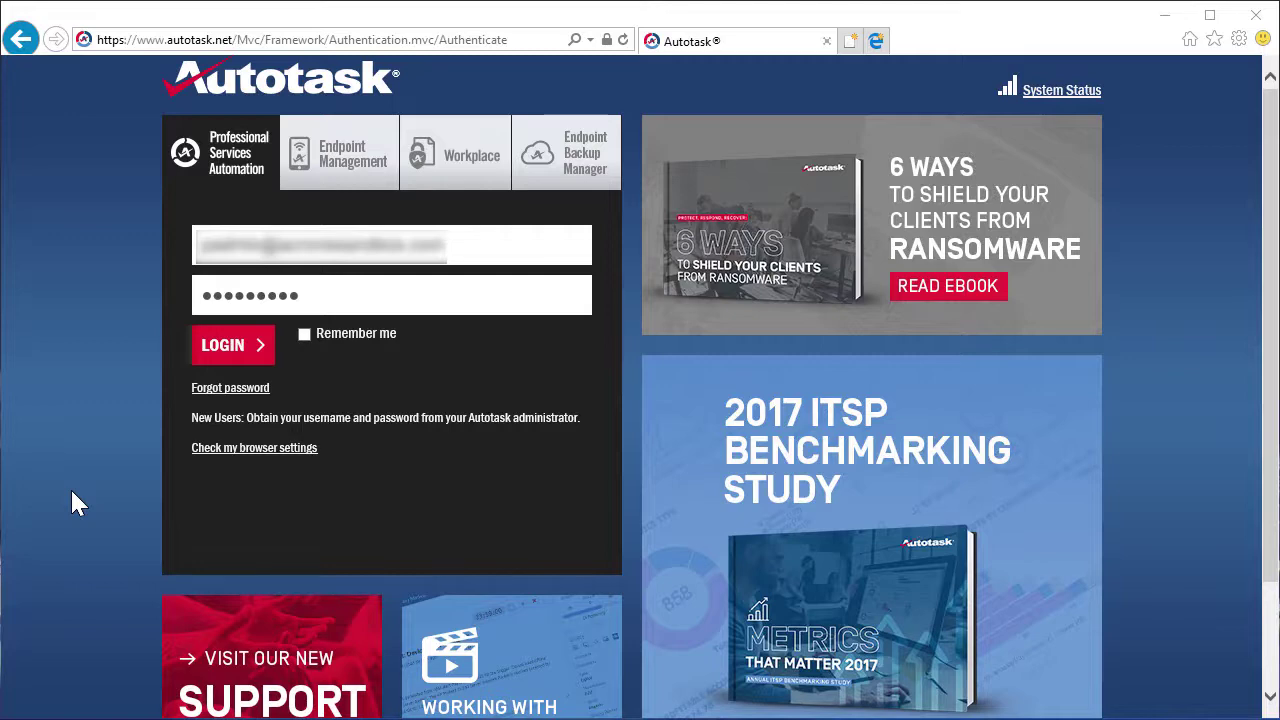
# Sign in and open the Services list under Admin > Features & Settings > Products & Services
pyautogui.click(250, 352)
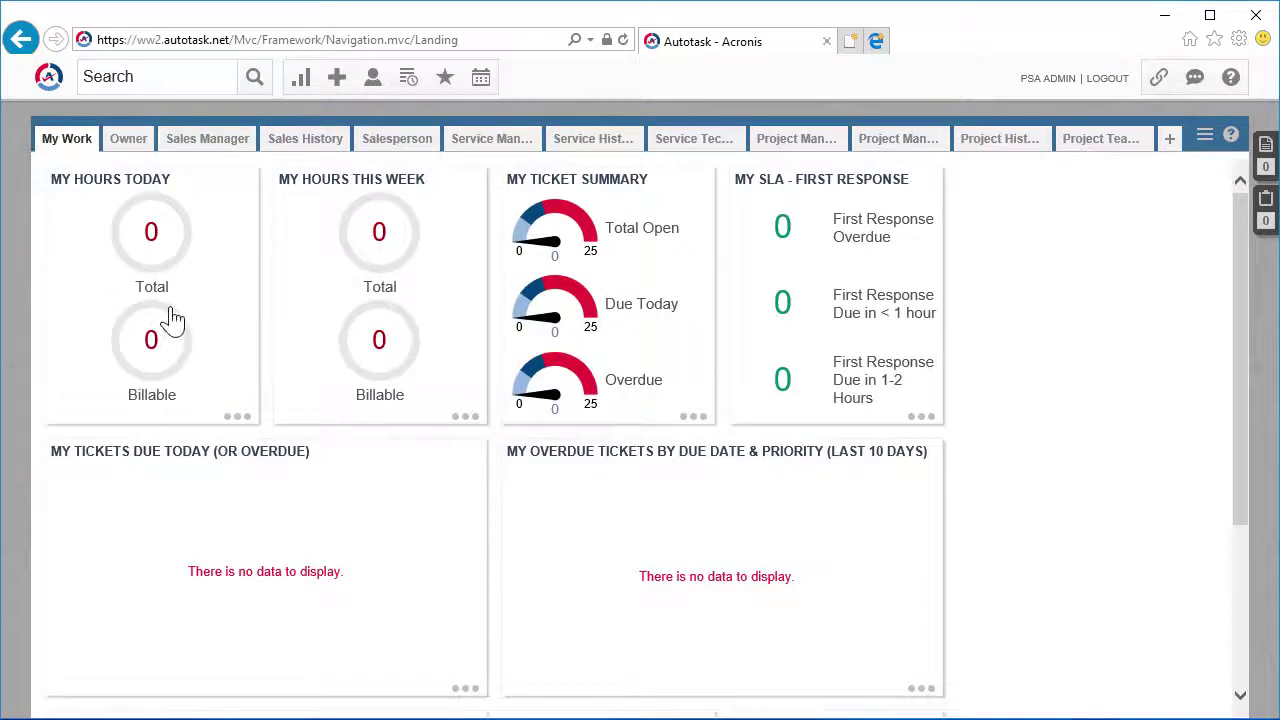
pyautogui.click(48, 80)
pyautogui.moveTo(123, 350)
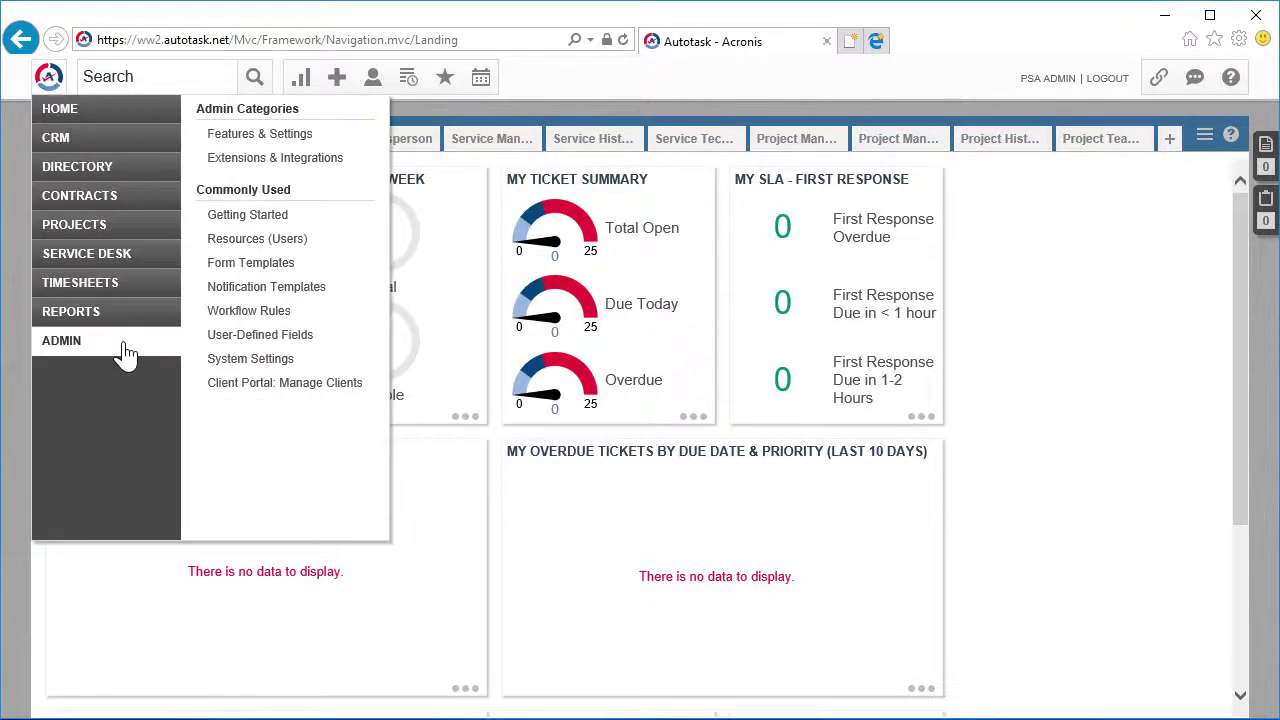
pyautogui.click(309, 132)
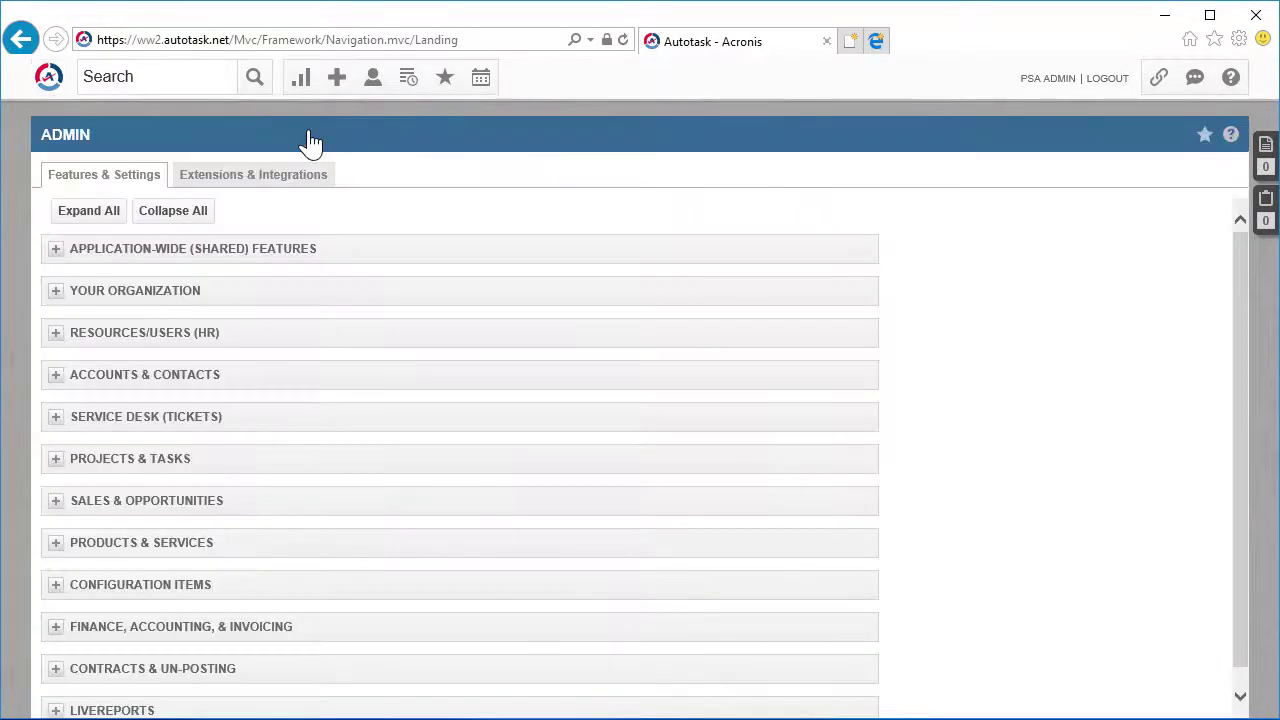
pyautogui.scroll(-1, 389, 266)
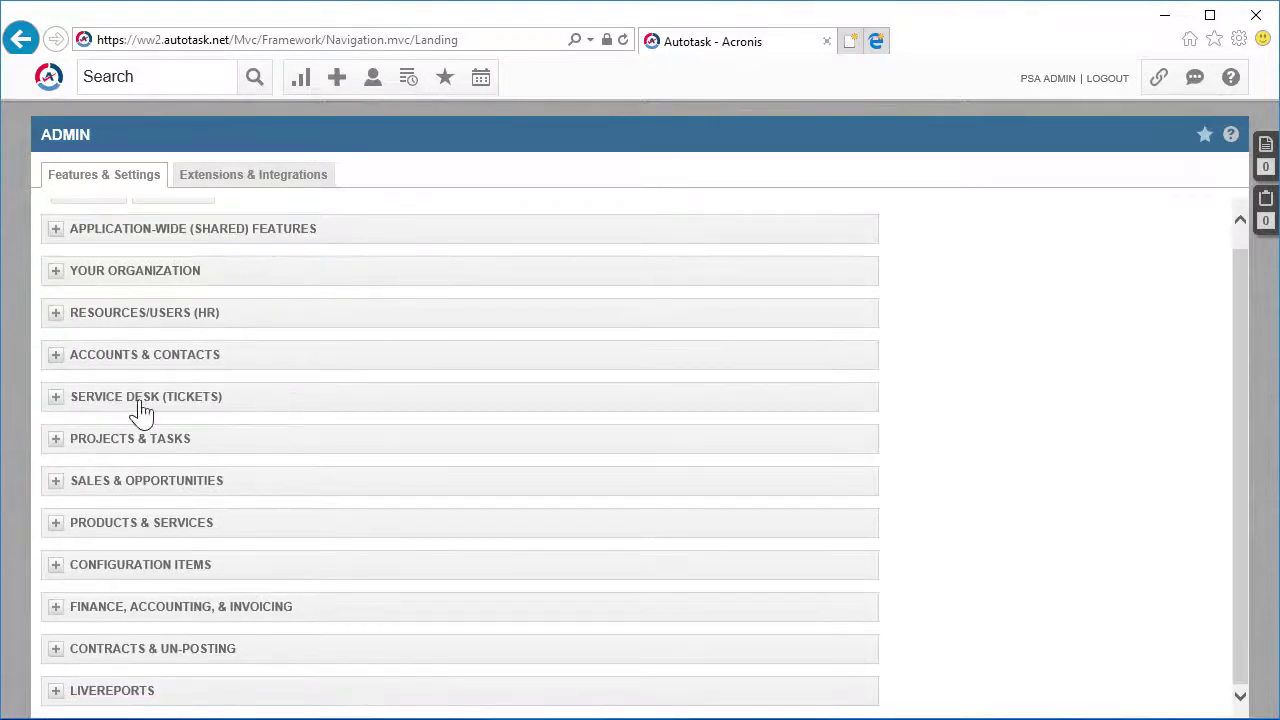
pyautogui.click(92, 522)
pyautogui.scroll(-3, 295, 558)
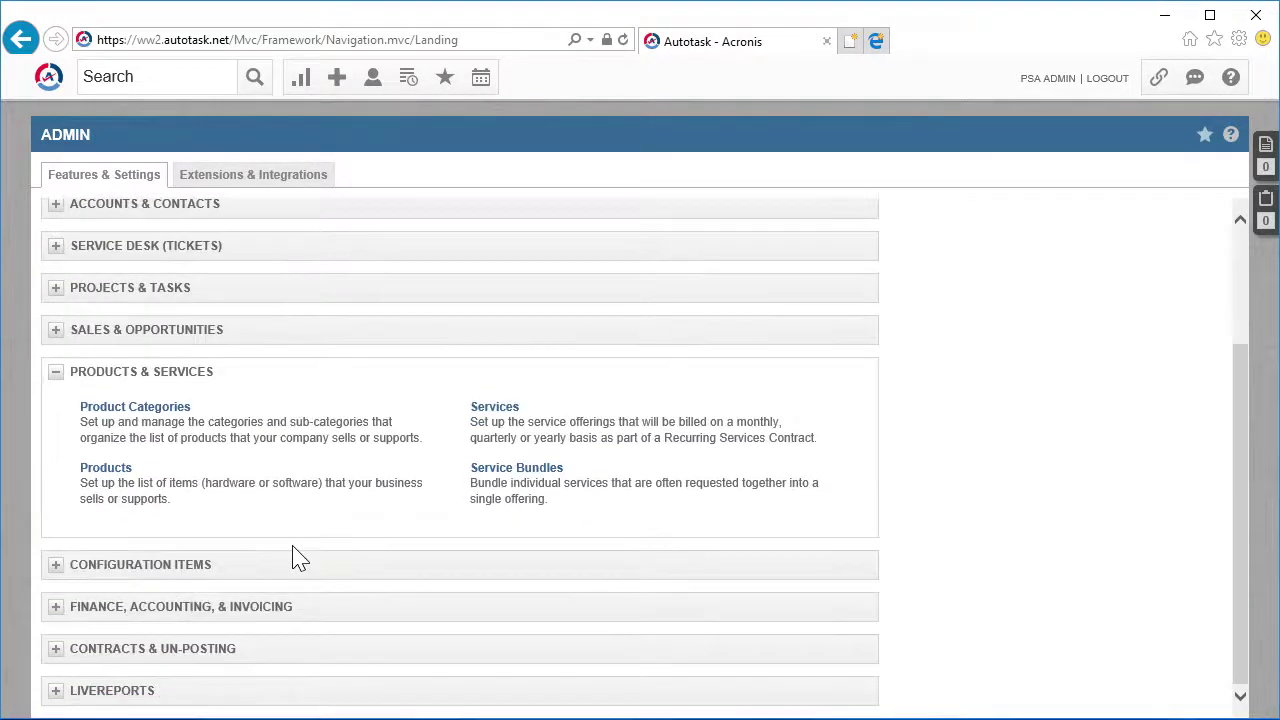
pyautogui.click(494, 412)
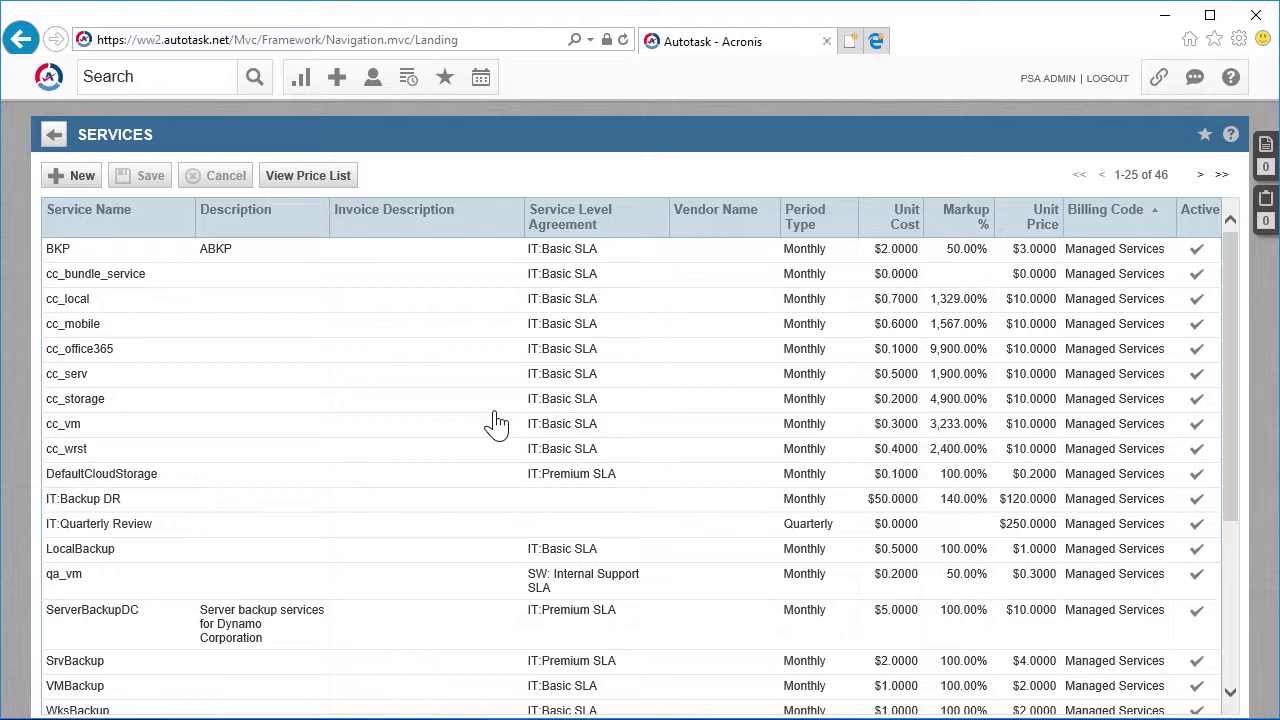
# Enter ServerBackupDC, described 'Server backup services for Dynamo Corporation', with IT:Premium SLA and Monthly period
pyautogui.click(74, 178)
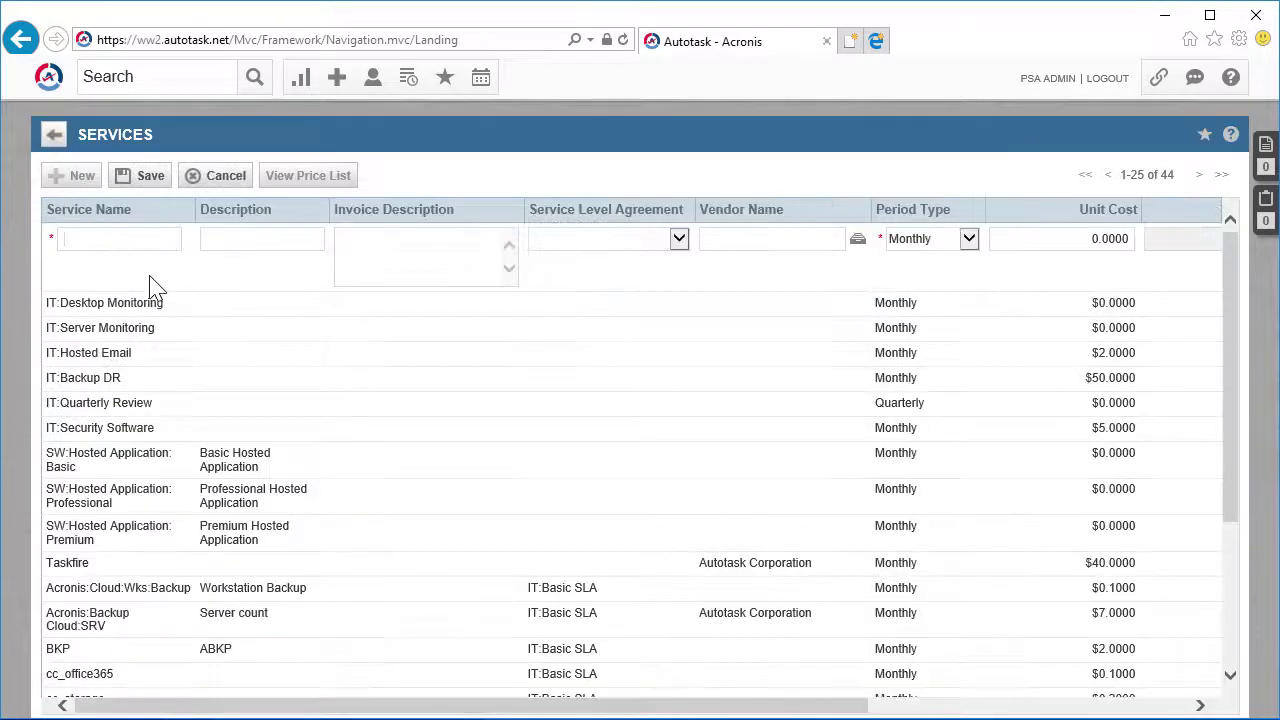
pyautogui.write('ServerBackupDC')
pyautogui.click(246, 240)
pyautogui.write('Server backup services for ')
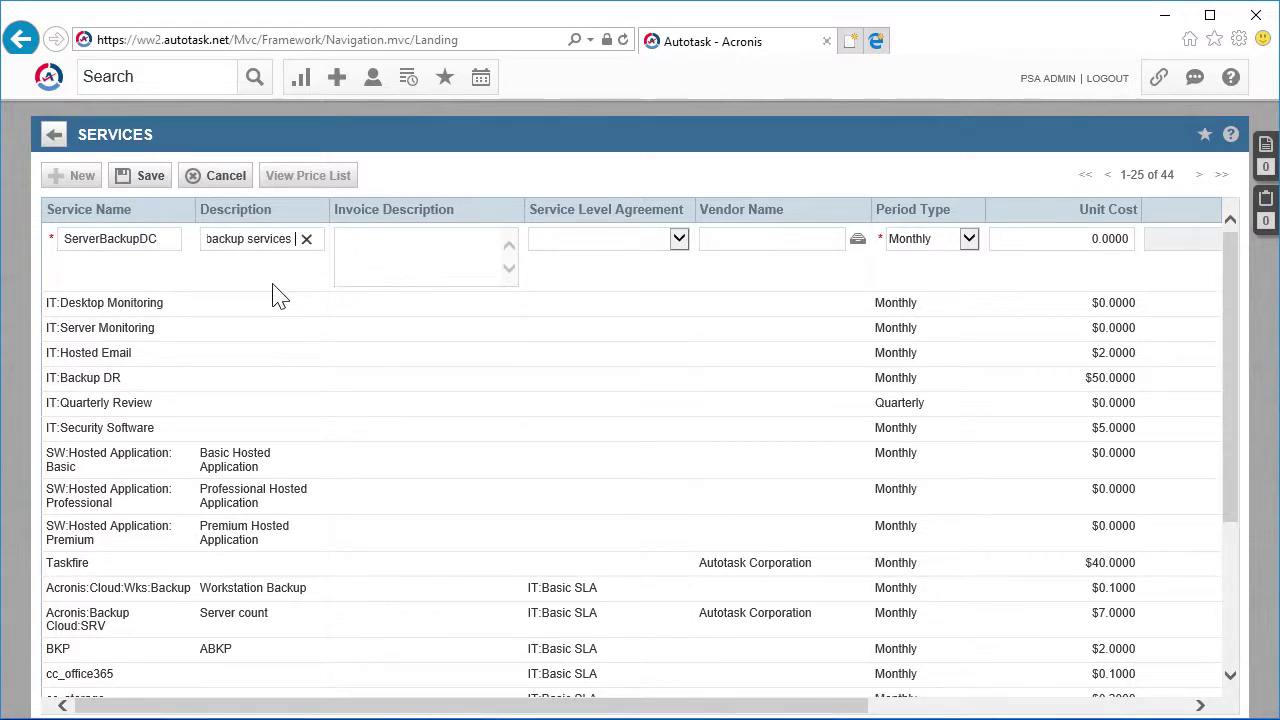
pyautogui.write('Dynamo Corporation')
pyautogui.click(665, 250)
pyautogui.click(600, 260)
pyautogui.click(968, 238)
pyautogui.click(943, 246)
# Set unit cost 5, unit price 10 and Managed Services billing code, then save it
pyautogui.moveTo(500, 704); pyautogui.dragTo(913, 716)
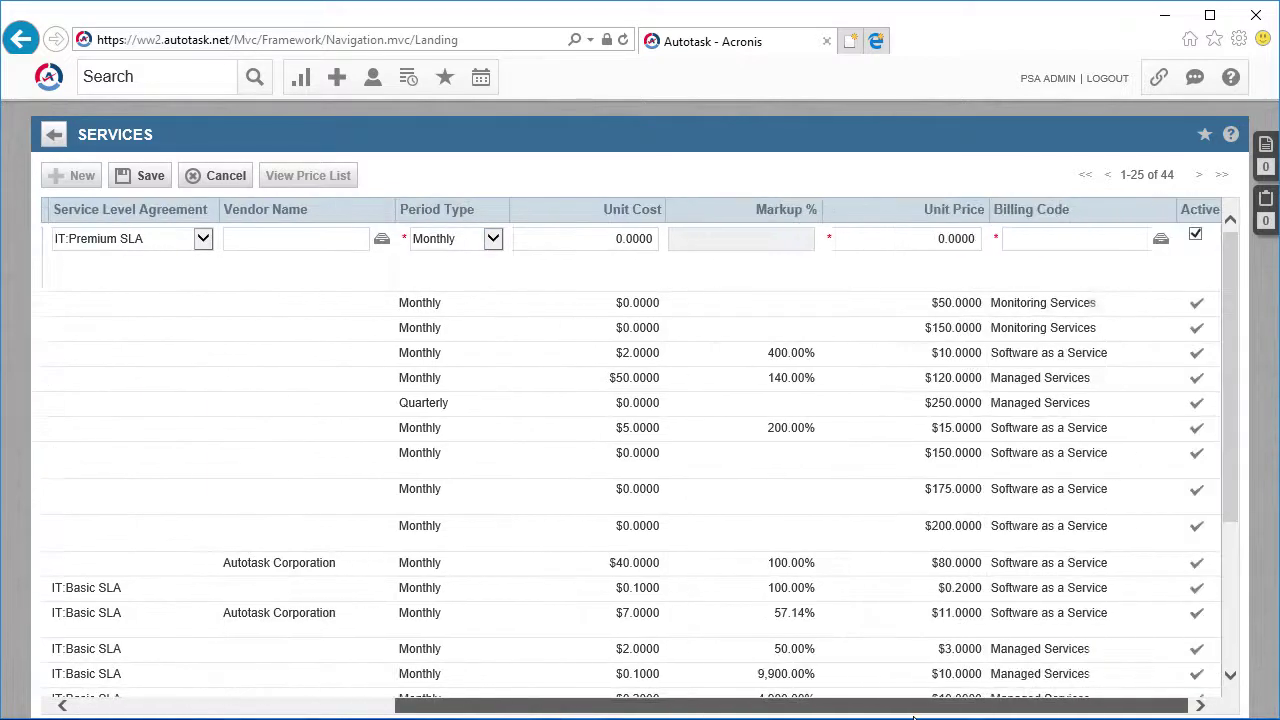
pyautogui.click(523, 238)
pyautogui.write('5')
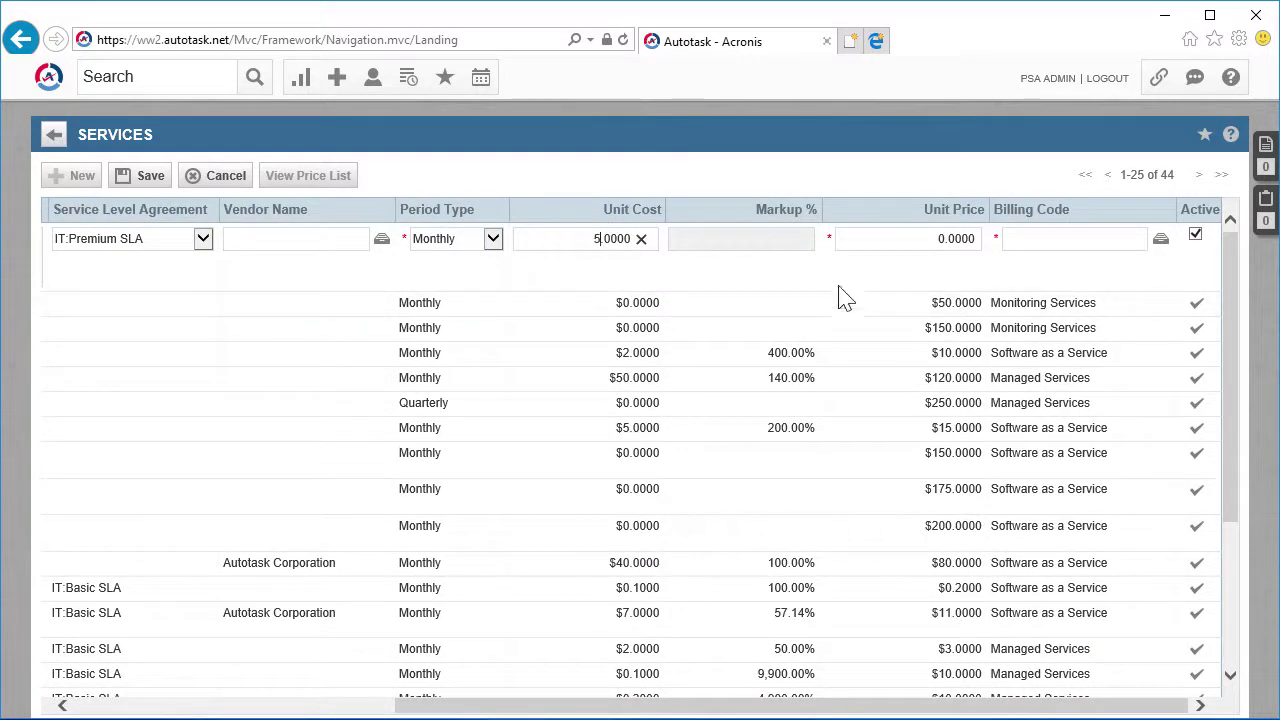
pyautogui.click(857, 238)
pyautogui.write('1')
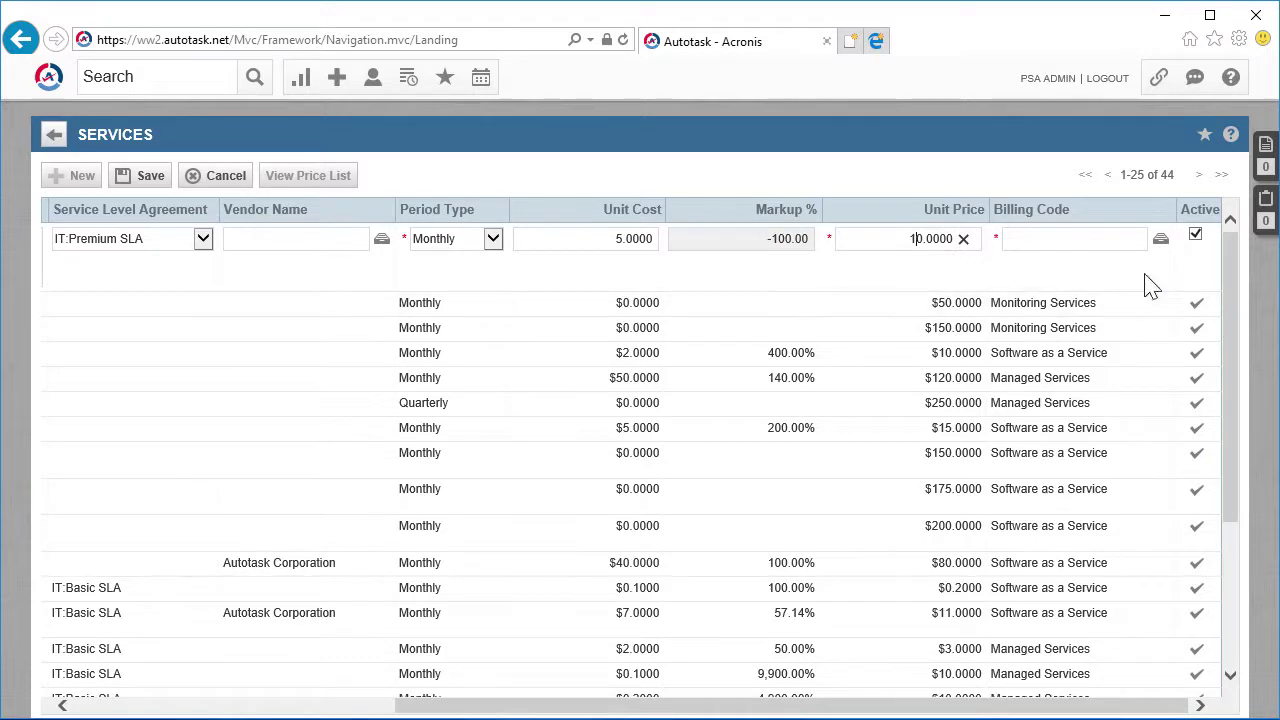
pyautogui.click(1160, 240)
pyautogui.click(88, 300)
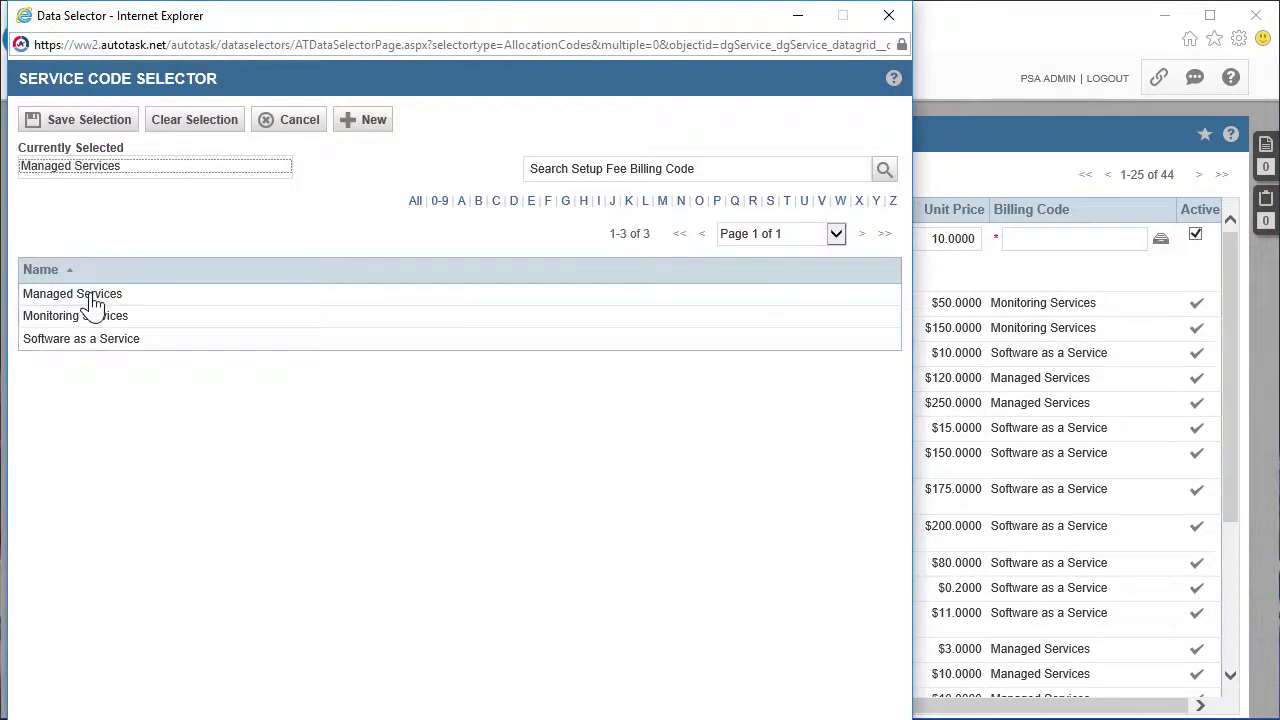
pyautogui.click(36, 124)
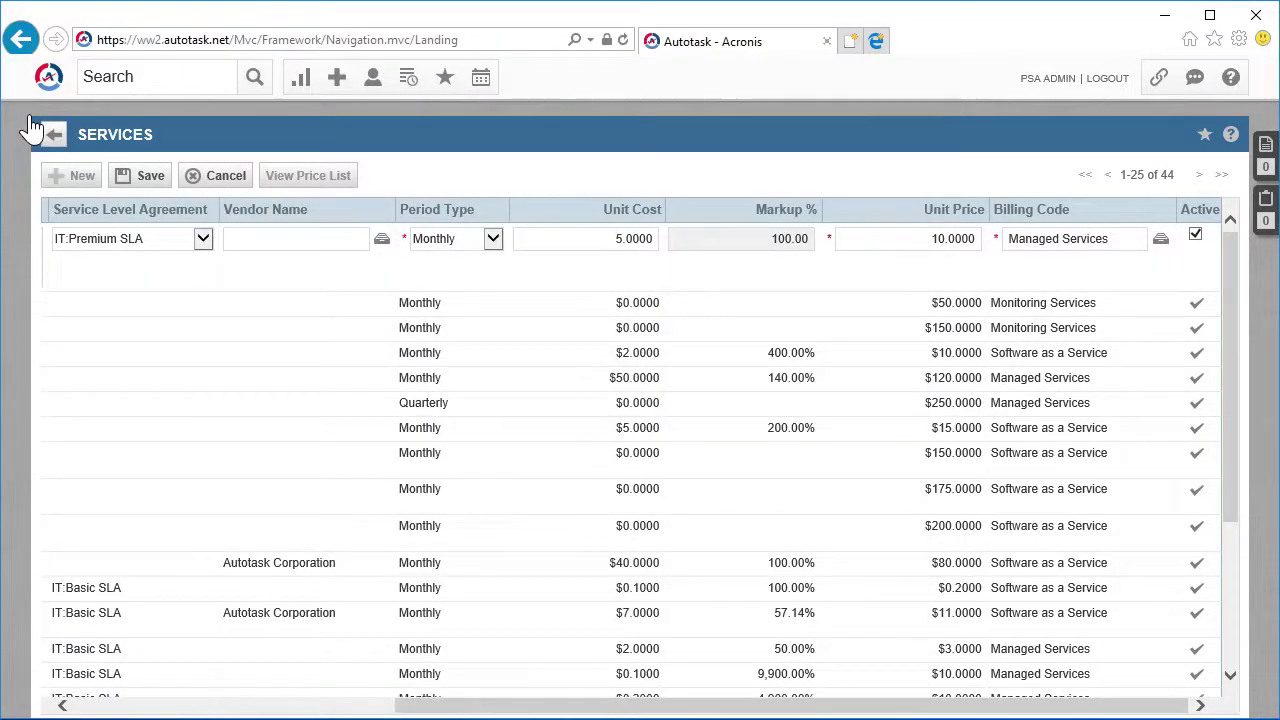
pyautogui.click(128, 176)
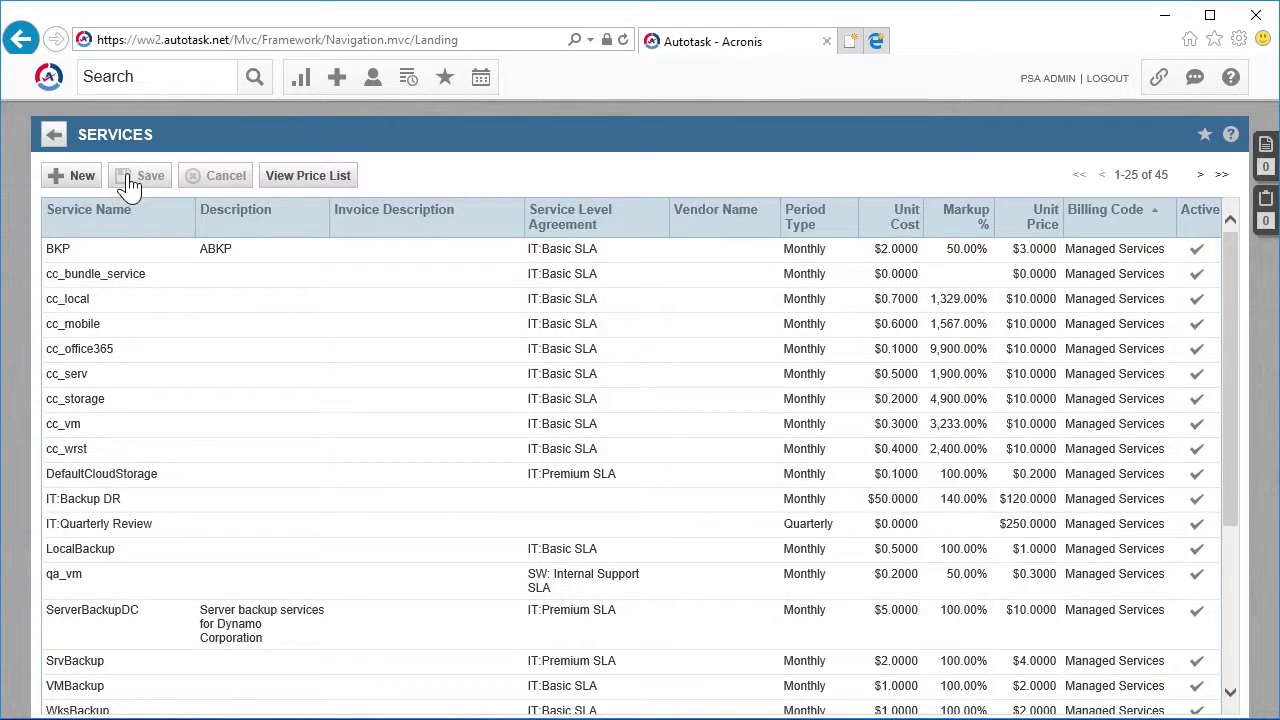
# Enter WorkstationBackupDC, described 'Workstation backup services for Dynamo Corporation', with IT:Premium SLA, Monthly
pyautogui.click(76, 184)
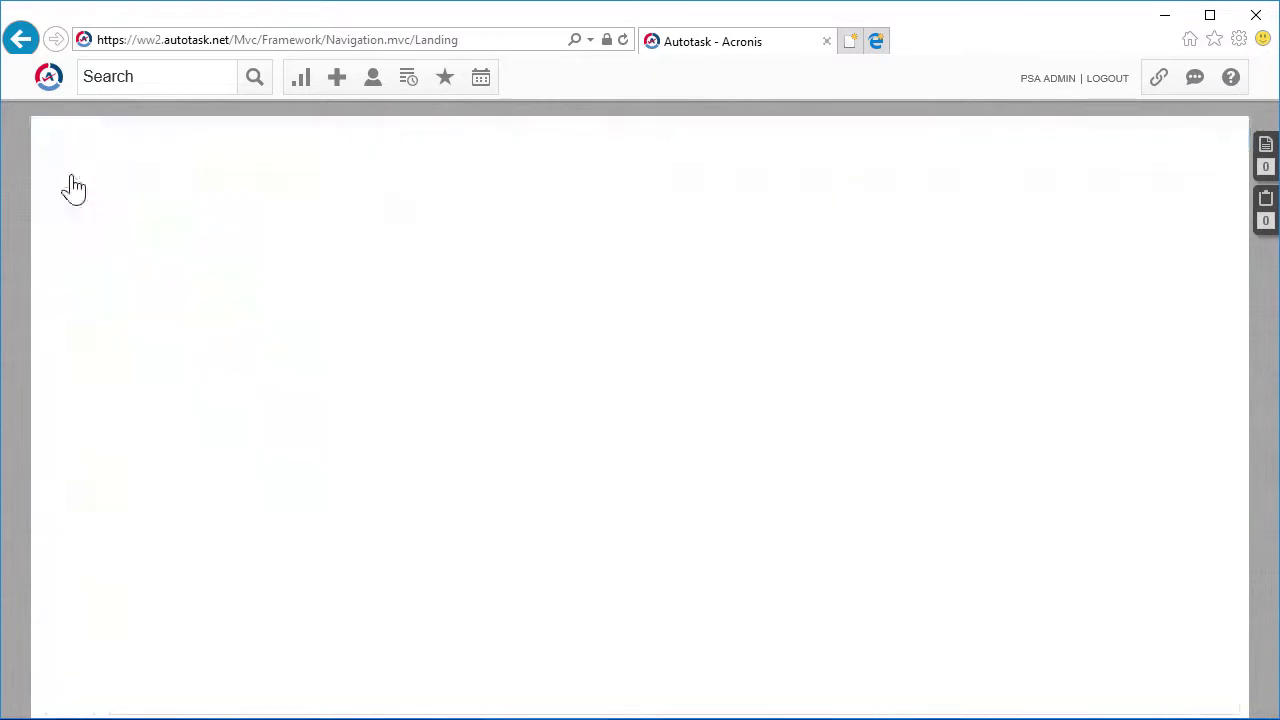
pyautogui.write('Workstati')
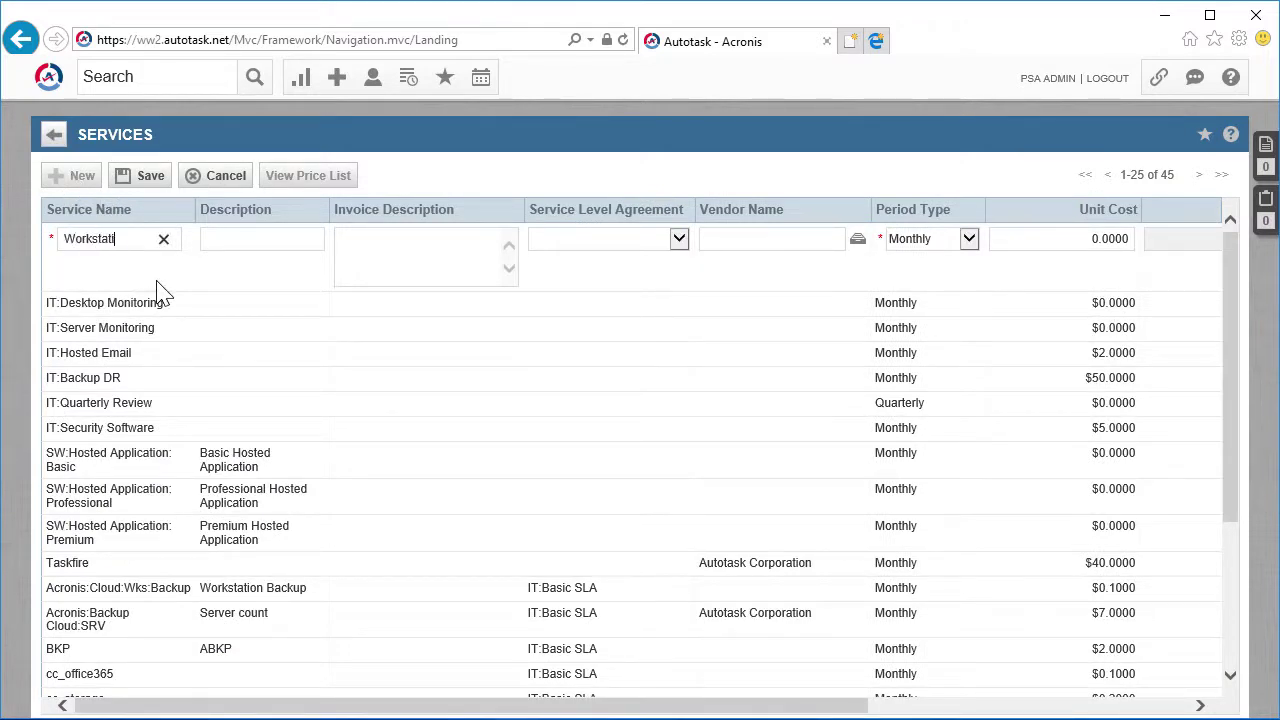
pyautogui.write('onBackupDC')
pyautogui.click(262, 237)
pyautogui.write('Workstation backup')
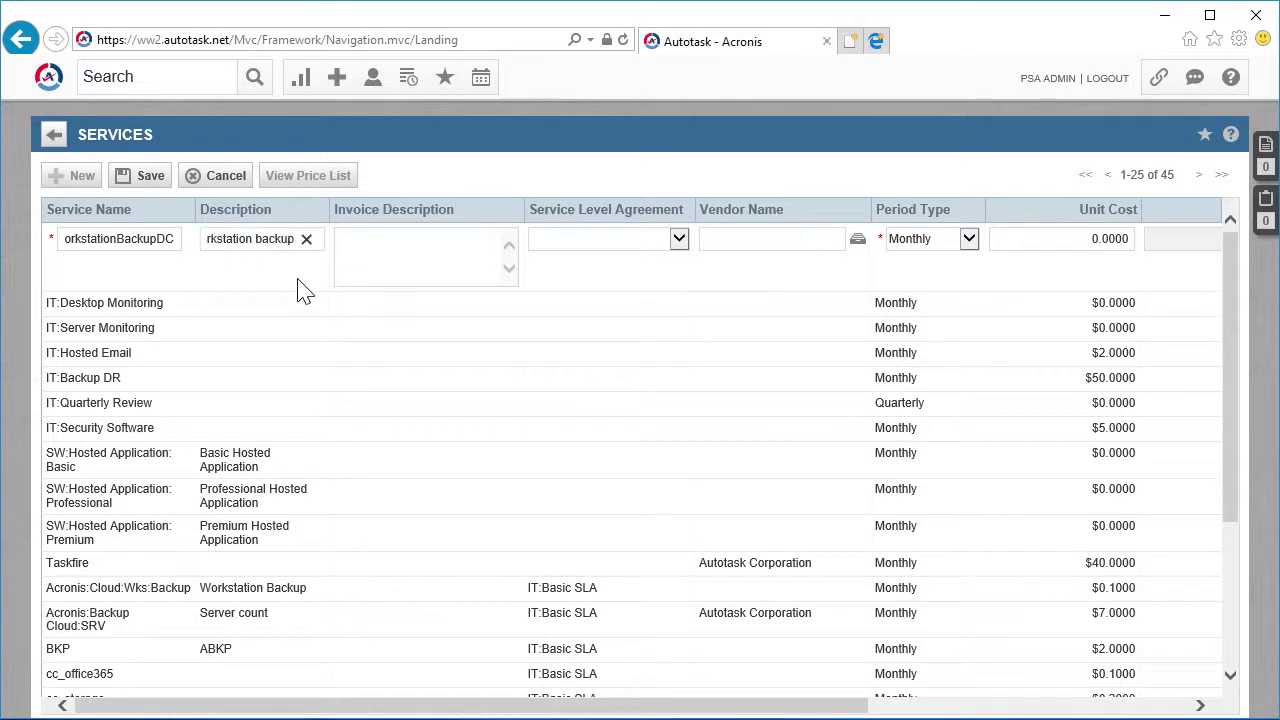
pyautogui.write(' services for Dynamo Cor')
pyautogui.write('poration')
pyautogui.click(570, 240)
pyautogui.click(575, 267)
pyautogui.click(930, 238)
pyautogui.click(905, 254)
# Set unit cost 5, unit price 10 and Managed Services billing code, then save it
pyautogui.moveTo(440, 706); pyautogui.dragTo(800, 684)
pyautogui.click(527, 238)
pyautogui.write('5')
pyautogui.press('Tab')
pyautogui.write('1')
pyautogui.press('Tab')
pyautogui.click(1160, 238)
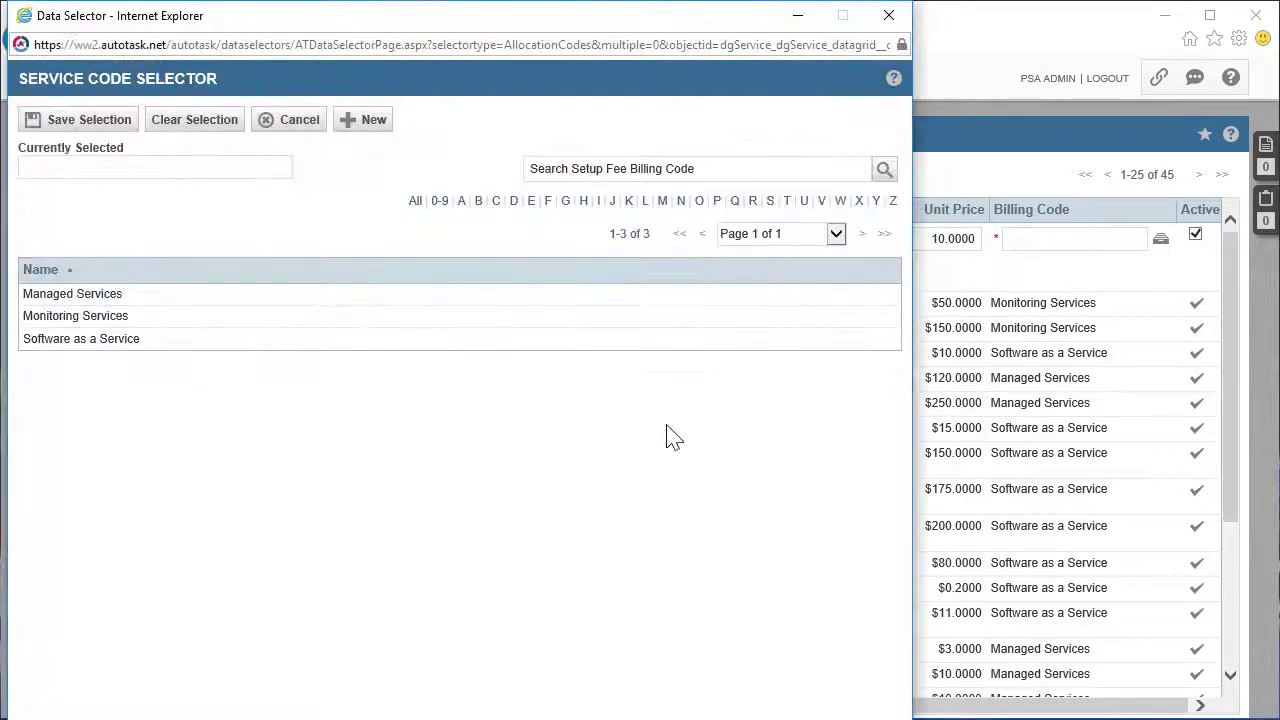
pyautogui.click(106, 294)
pyautogui.click(34, 120)
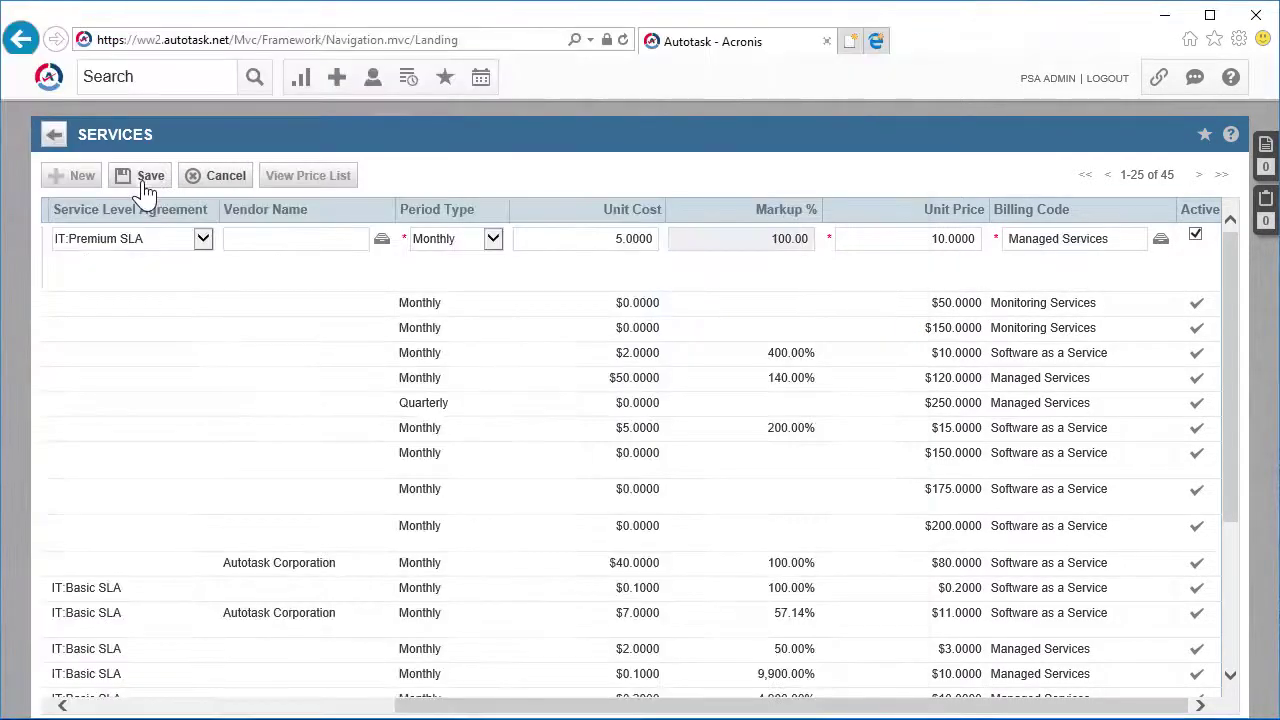
pyautogui.click(146, 178)
# Enter MobileBackupDC, described 'Mobile devices backup services for Dynamo Corporation', with IT:Premium SLA, Monthly
pyautogui.click(60, 176)
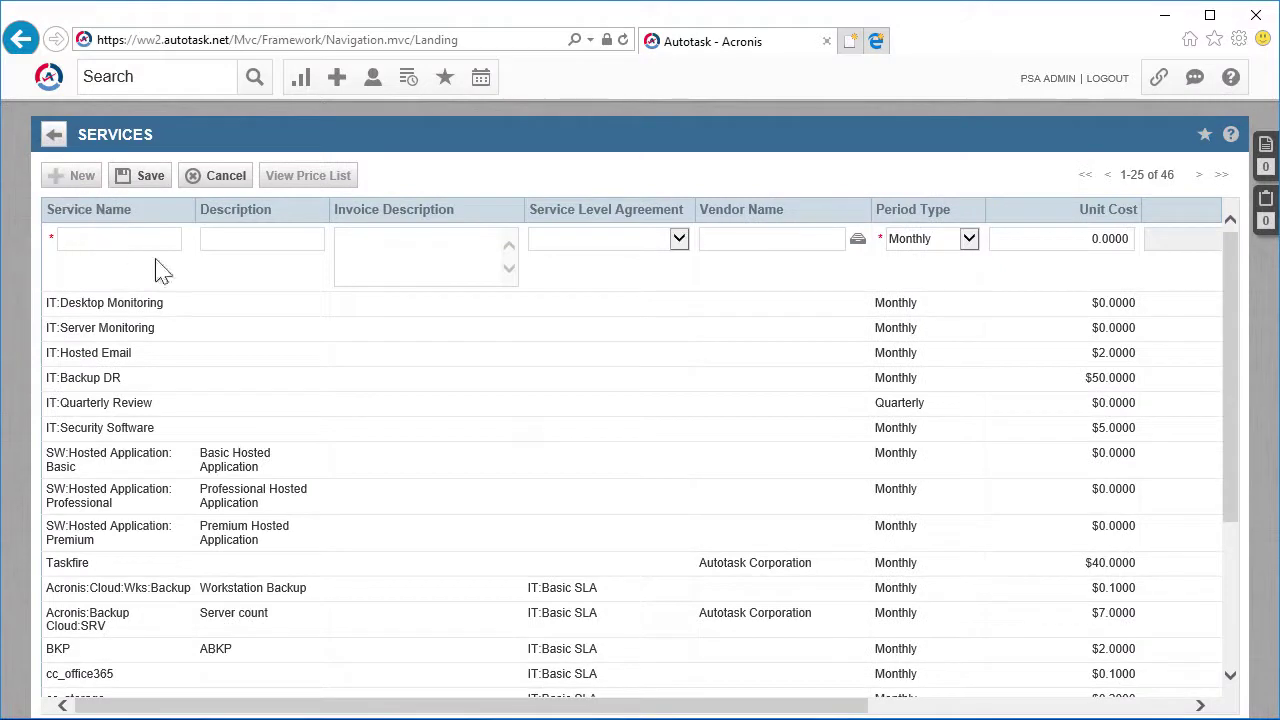
pyautogui.write('Mobile')
pyautogui.write('DC')
pyautogui.click(257, 239)
pyautogui.write('Mobile devices backup services for')
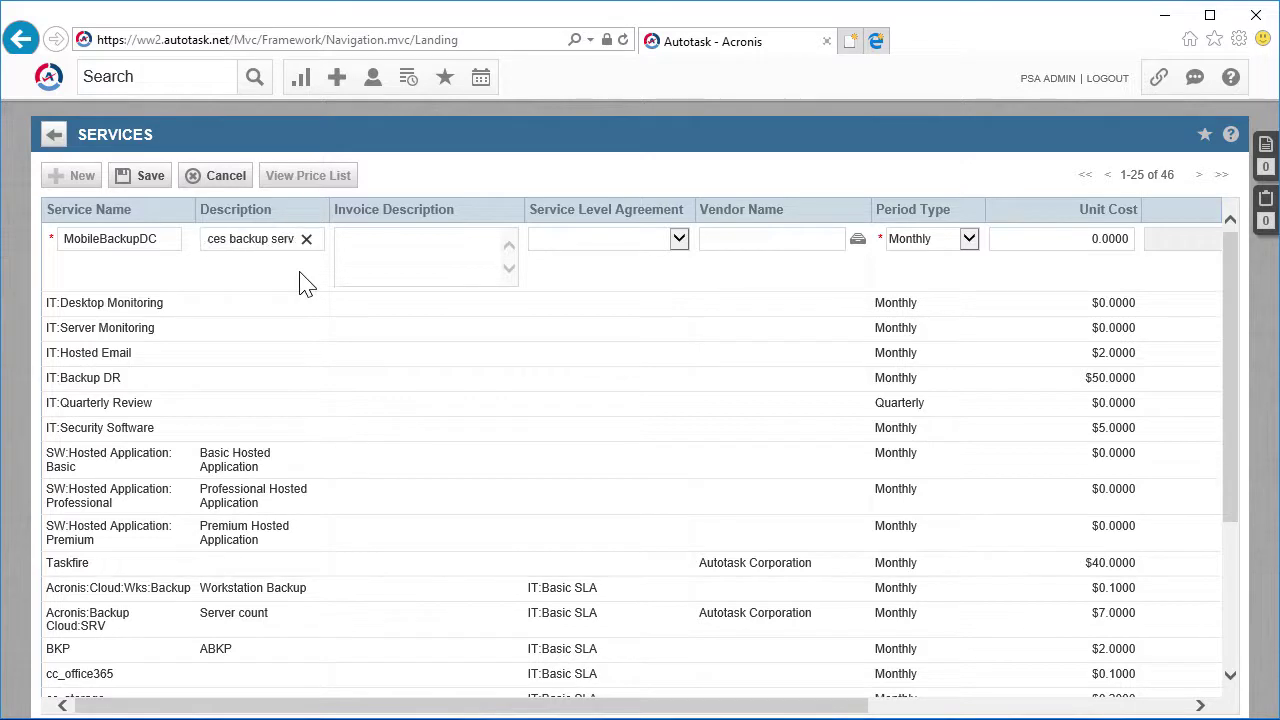
pyautogui.write(' Dynamo Corporati')
pyautogui.write('on')
pyautogui.click(600, 239)
pyautogui.click(588, 267)
pyautogui.click(930, 238)
pyautogui.click(910, 242)
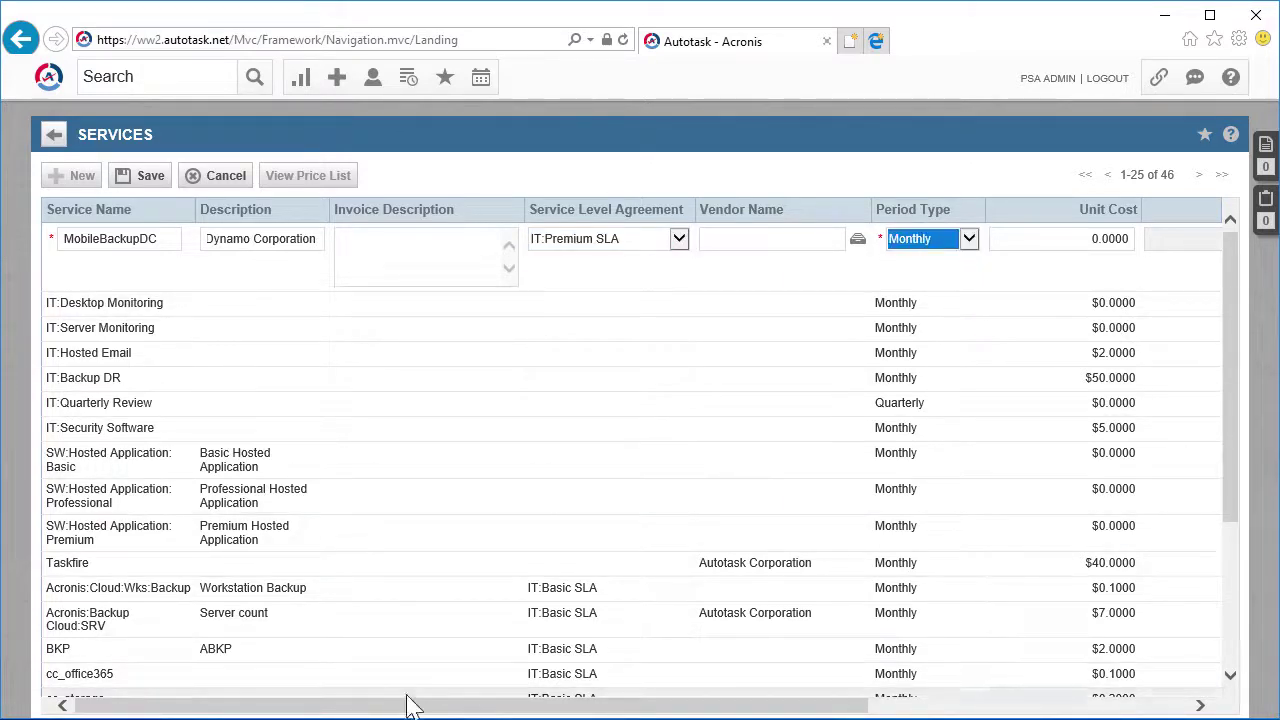
# Set unit cost 5, unit price 10 and Managed Services billing code, then save it
pyautogui.moveTo(414, 705); pyautogui.dragTo(800, 708)
pyautogui.click(520, 238)
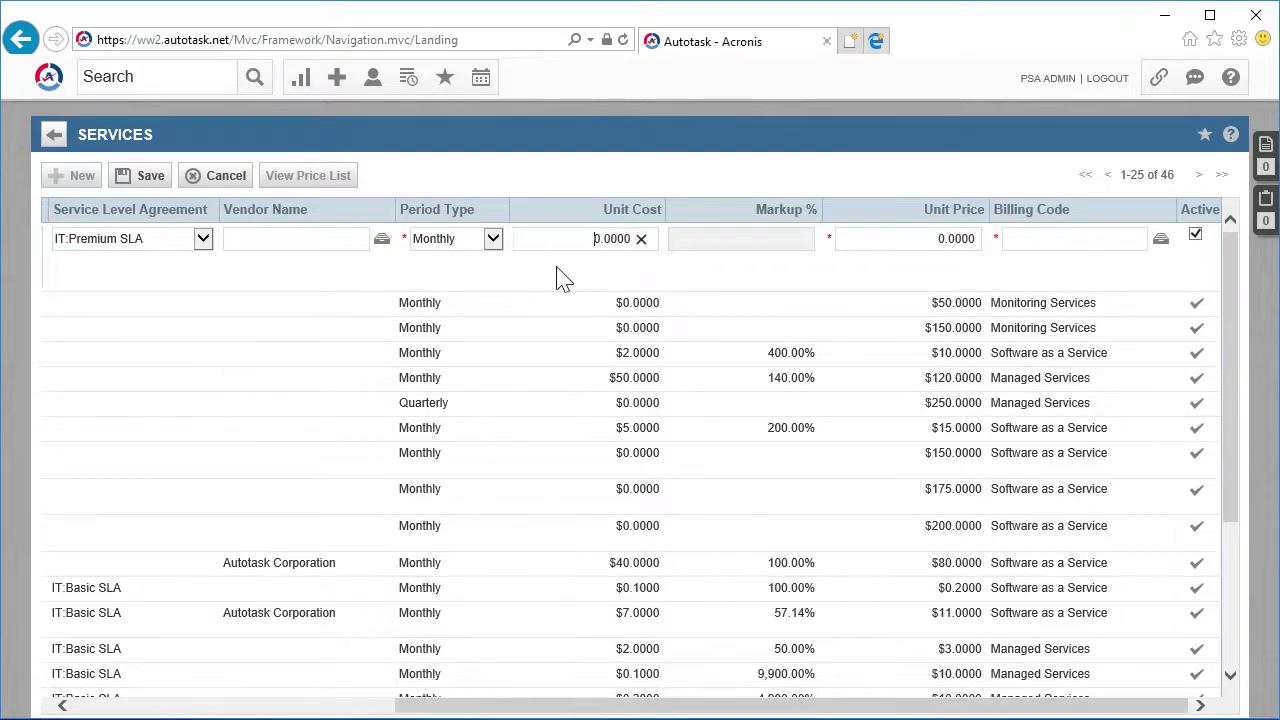
pyautogui.write('5')
pyautogui.click(857, 238)
pyautogui.write('10')
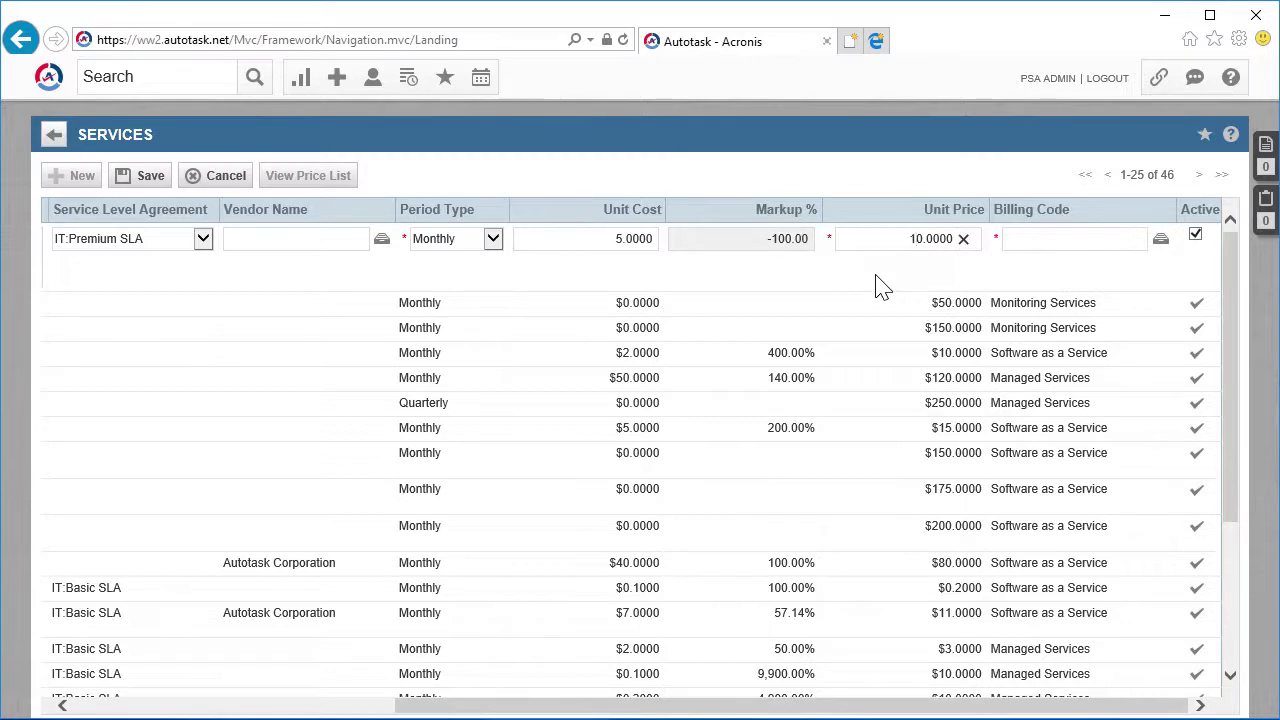
pyautogui.click(1160, 238)
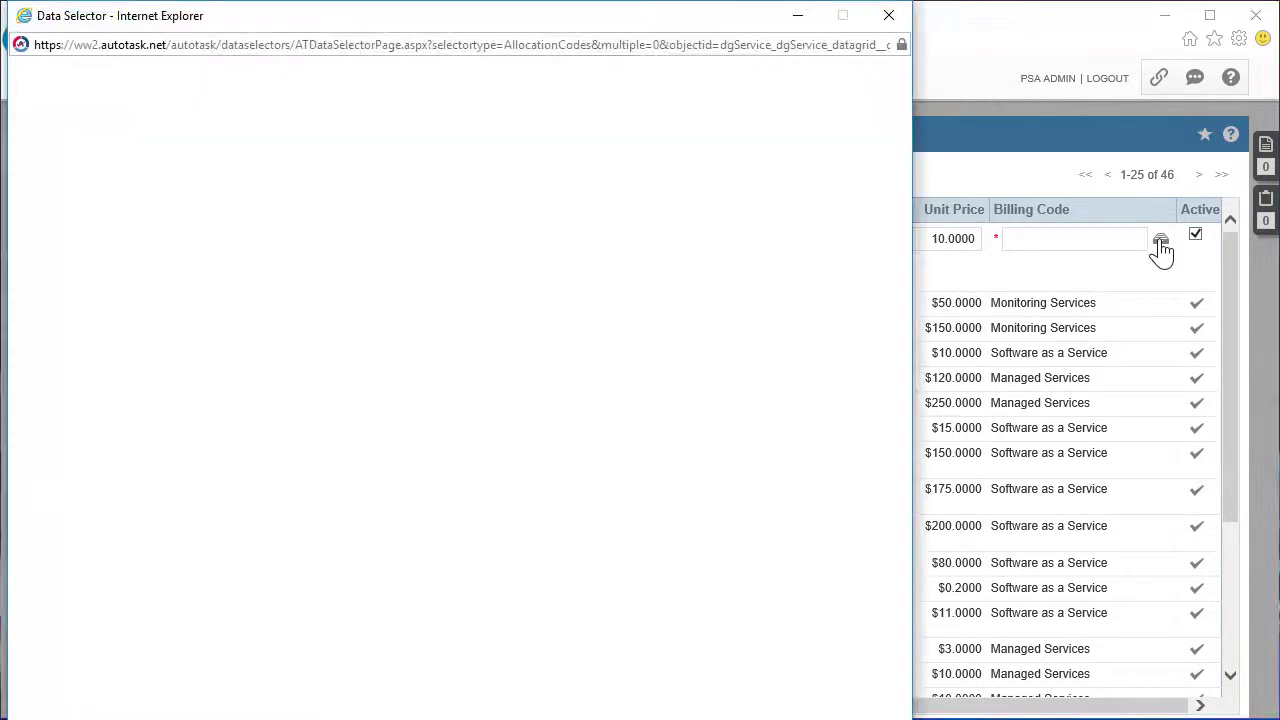
pyautogui.click(66, 293)
pyautogui.click(55, 120)
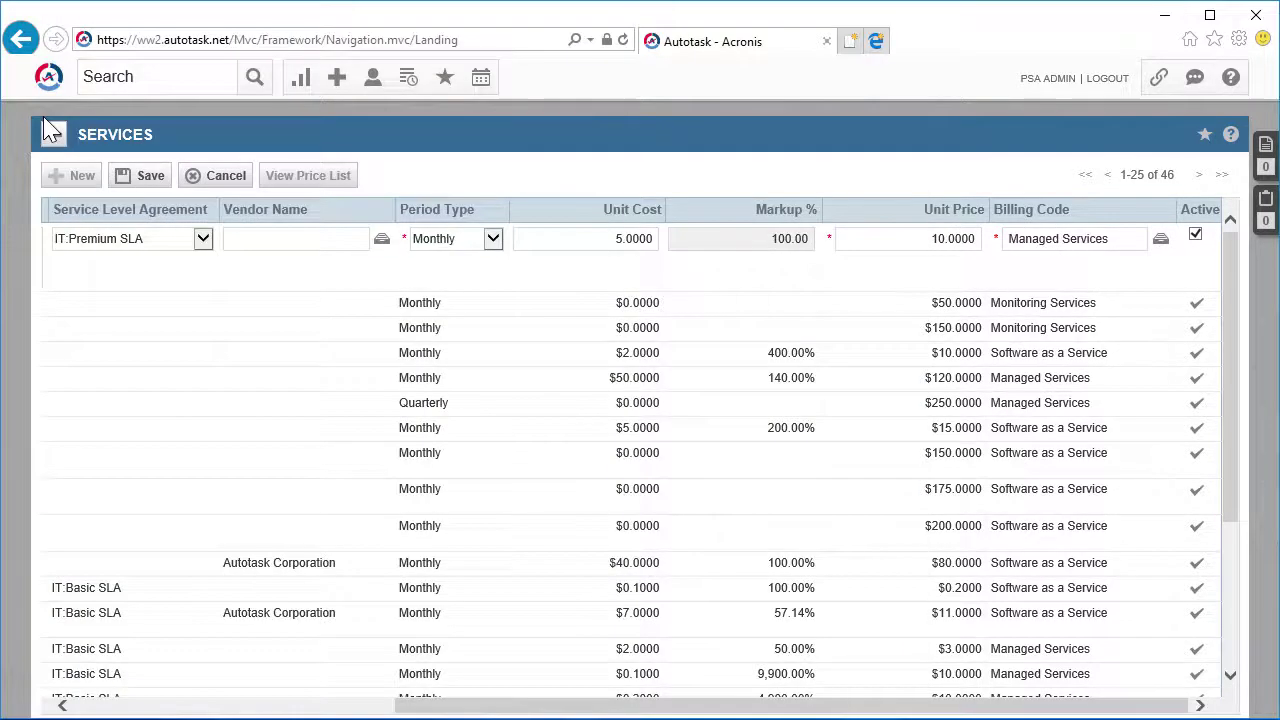
pyautogui.click(143, 178)
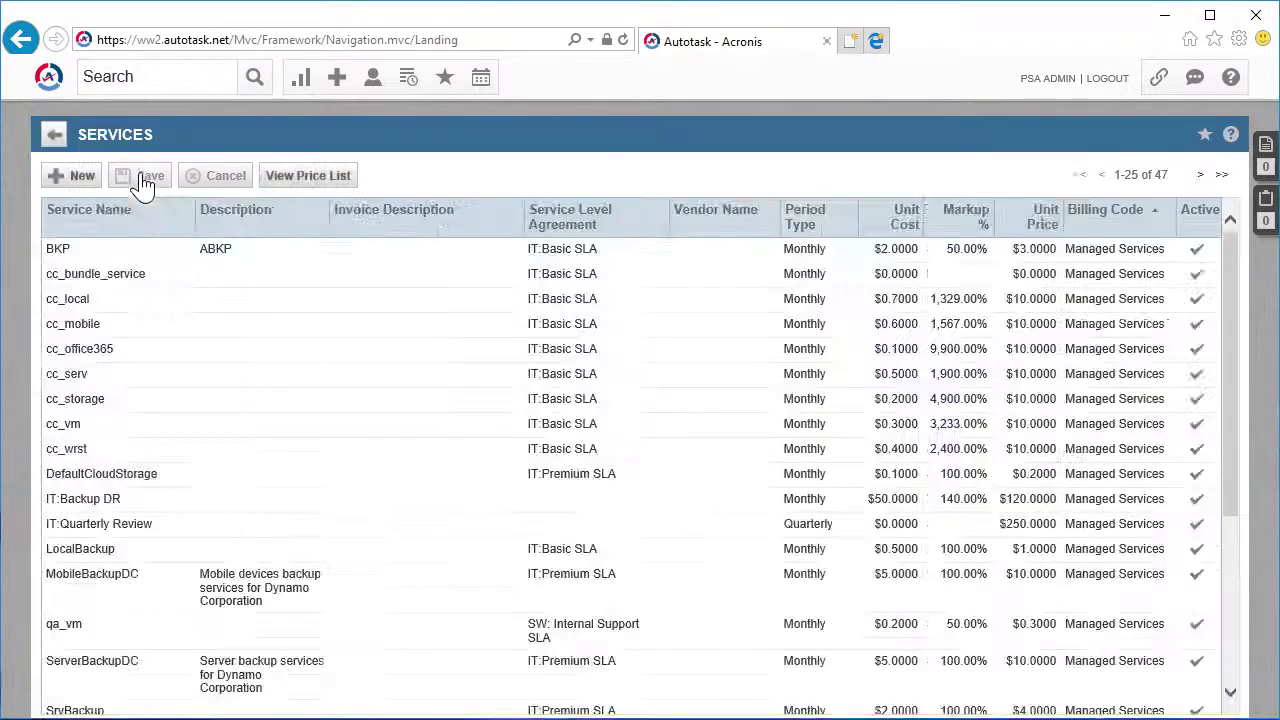
# Enter CloudStorageDC, described 'Cloud storage service for Dynamo Corporation', with IT:Premium SLA, Monthly
pyautogui.click(75, 177)
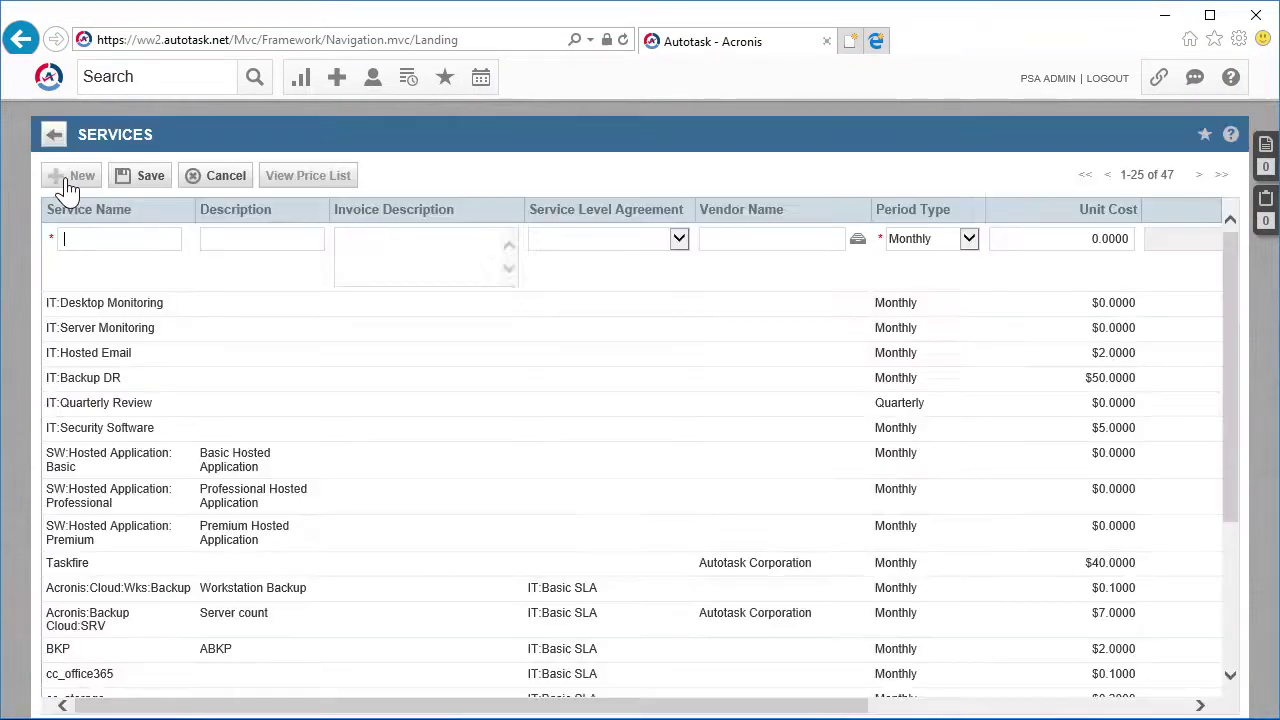
pyautogui.click(108, 242)
pyautogui.write('CloudStorageDC')
pyautogui.click(243, 238)
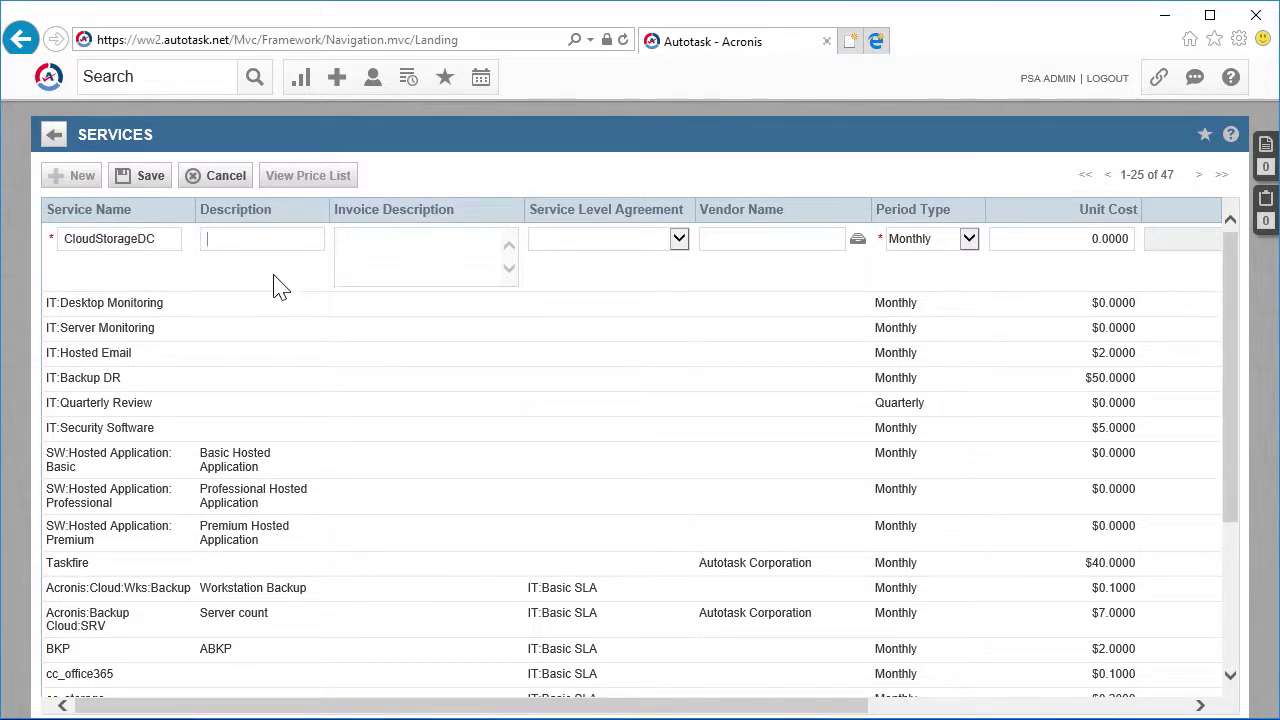
pyautogui.write('Cloud storage service for Dynam')
pyautogui.write('o Corporation')
pyautogui.click(638, 240)
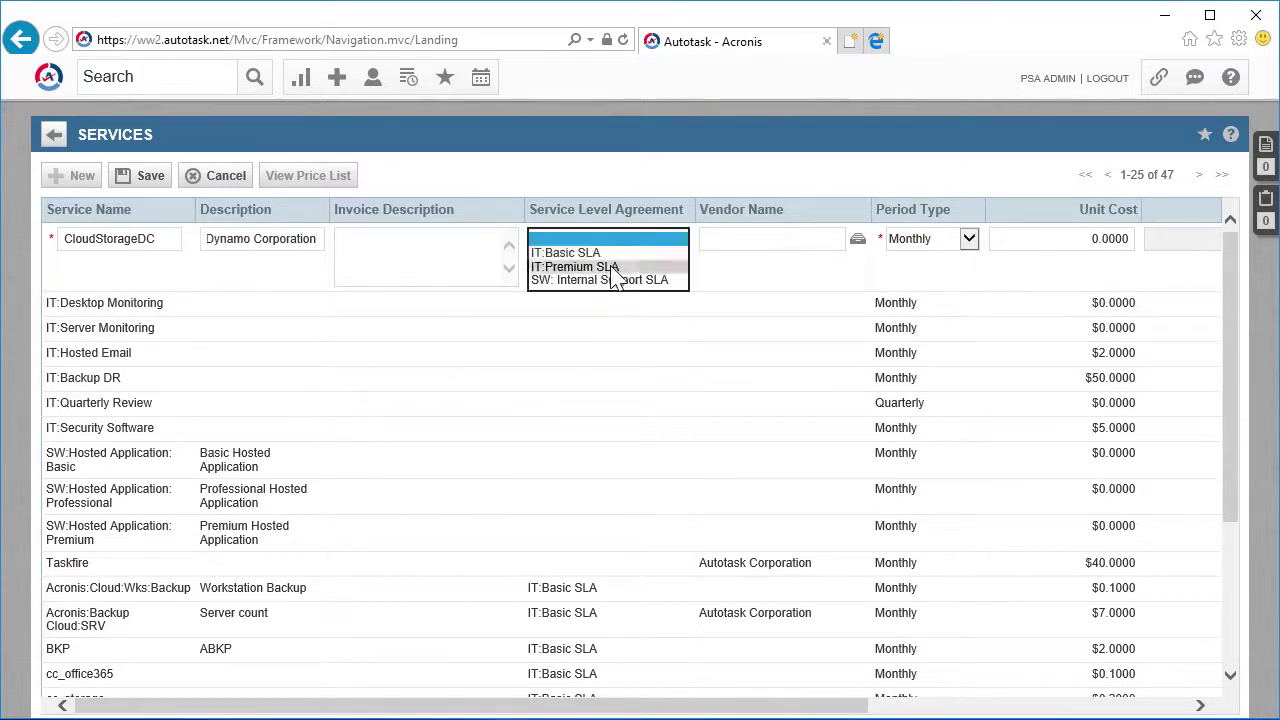
pyautogui.click(614, 272)
pyautogui.click(928, 240)
pyautogui.click(929, 240)
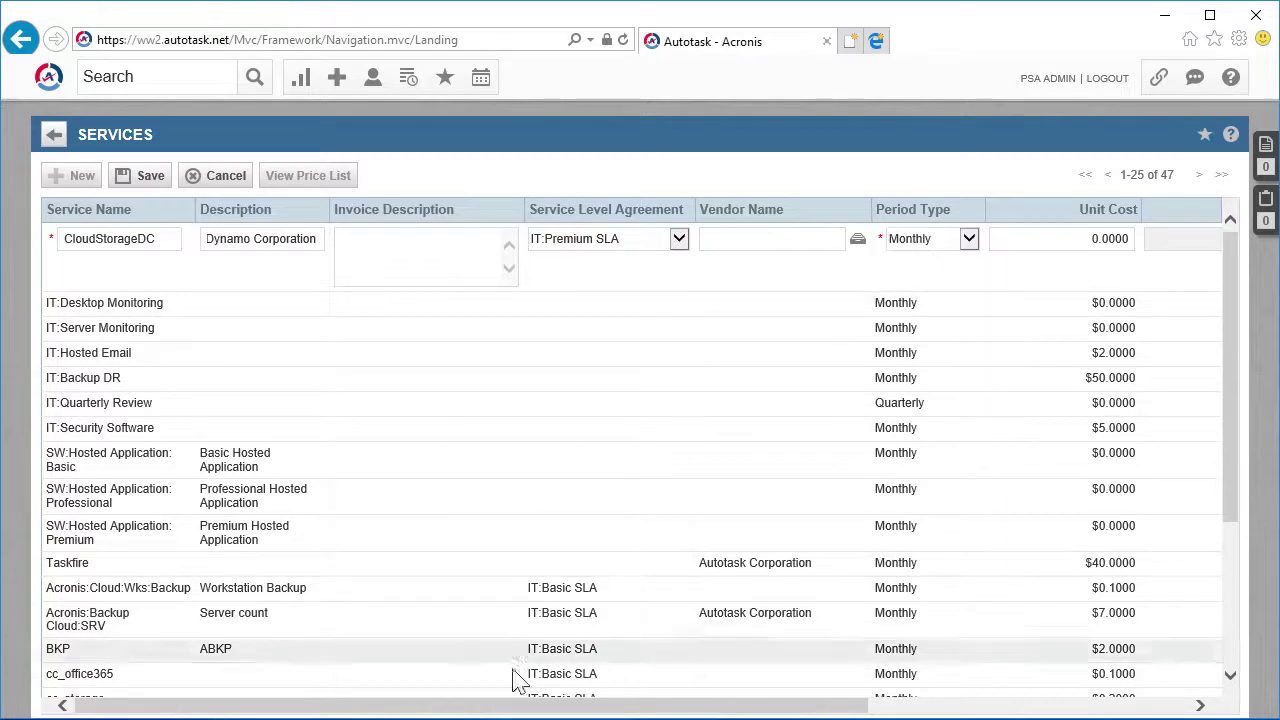
# Set unit cost 5, unit price 10 and Managed Services billing code, then save it
pyautogui.moveTo(514, 705); pyautogui.dragTo(910, 708)
pyautogui.click(528, 240)
pyautogui.write('5')
pyautogui.press('Tab')
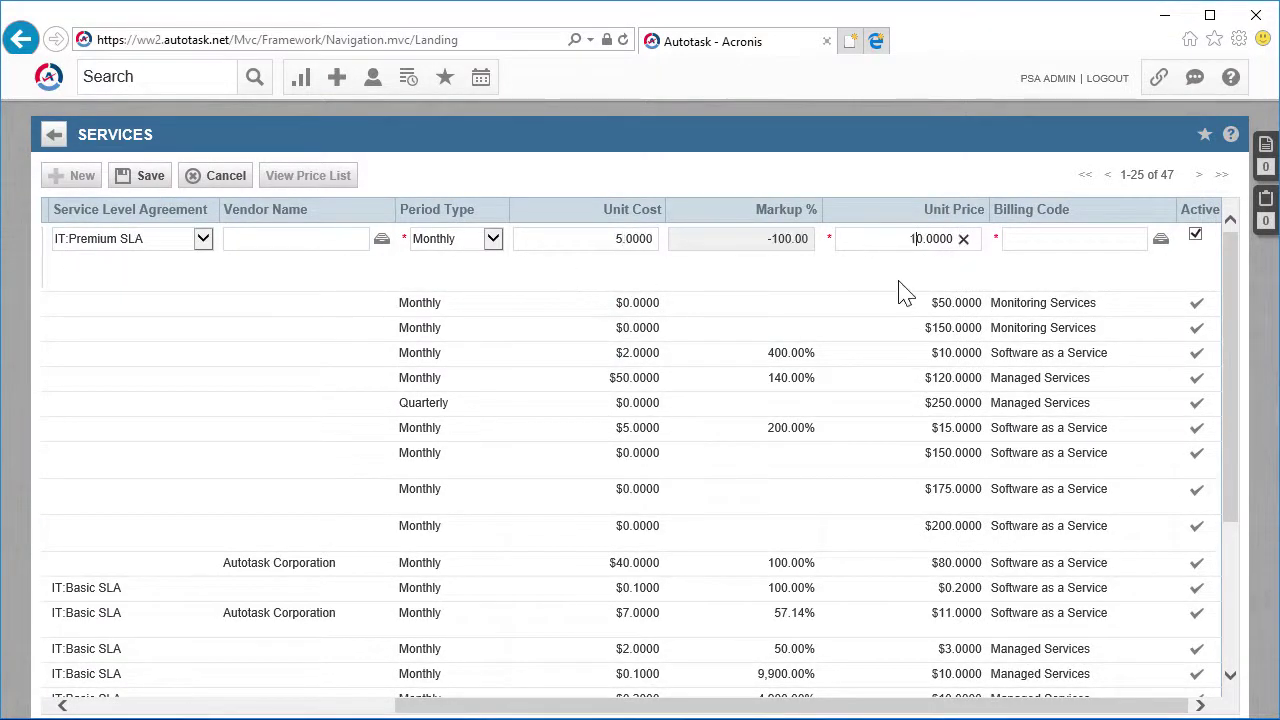
pyautogui.click(1159, 239)
pyautogui.click(88, 293)
pyautogui.click(33, 122)
pyautogui.click(143, 176)
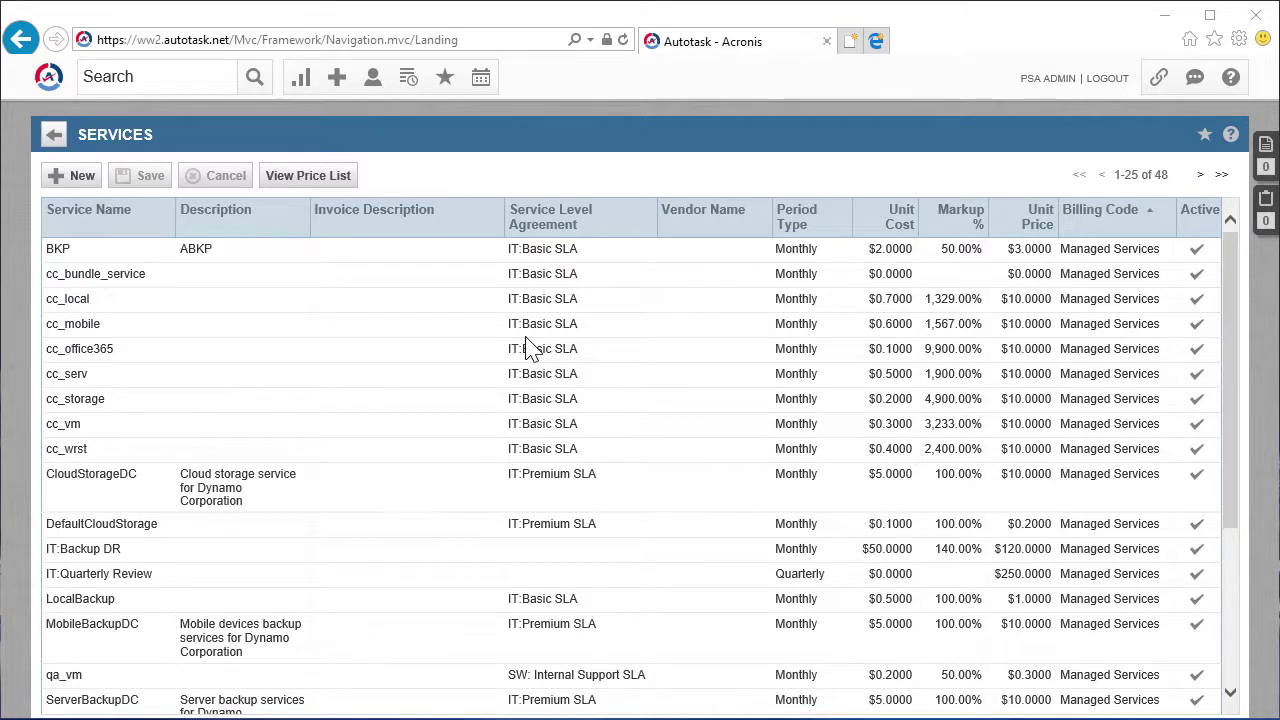
# Start a Recurring Service contract for Dynamo Corporation with its contact and a Monthly period
pyautogui.click(337, 79)
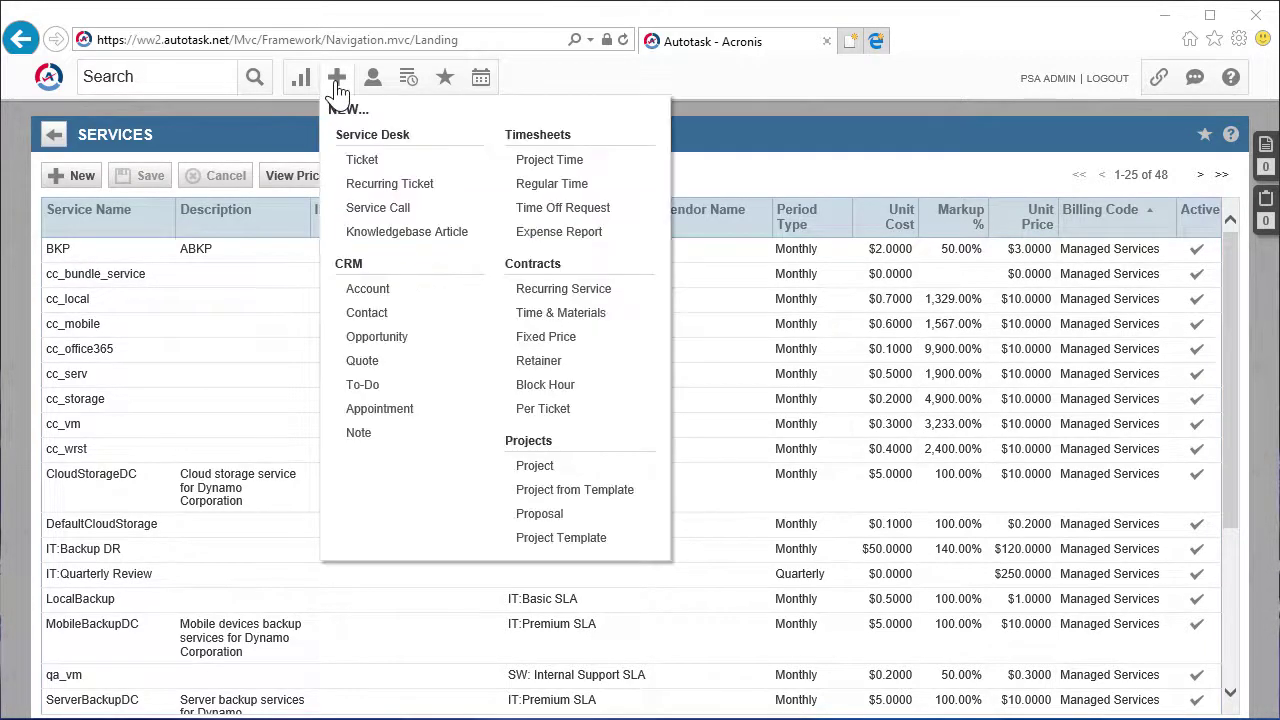
pyautogui.click(540, 290)
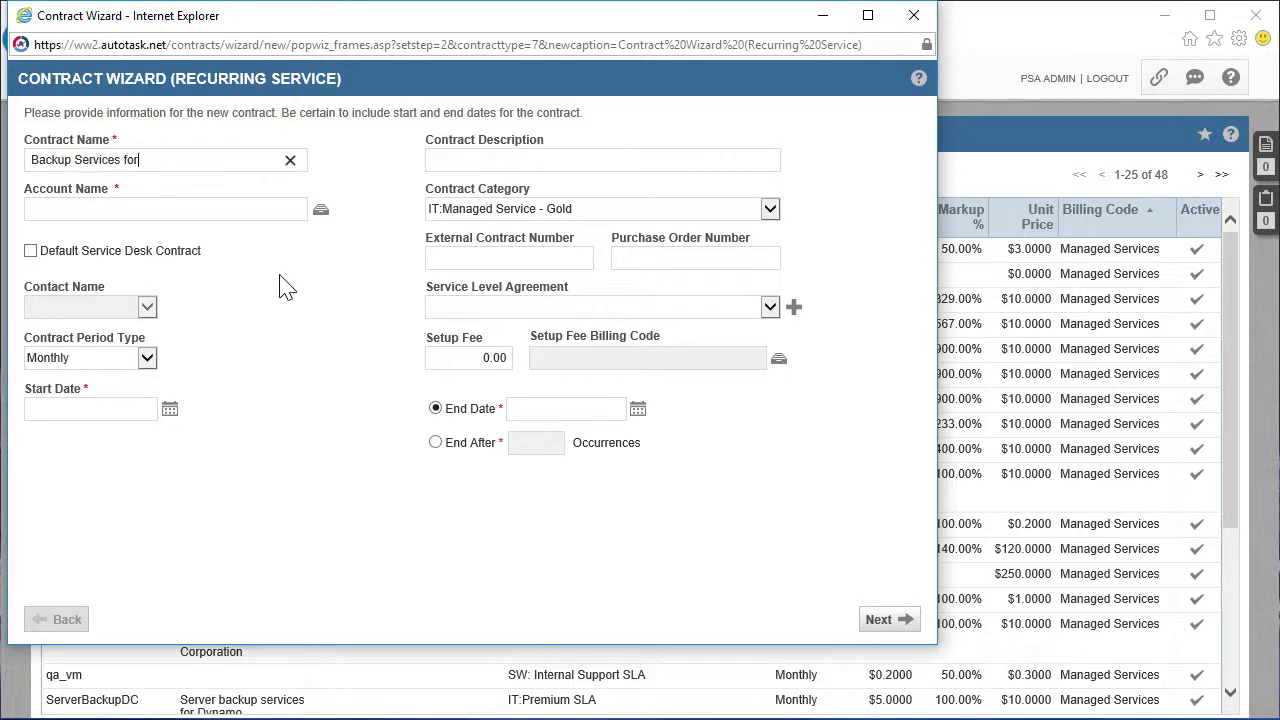
pyautogui.click(321, 209)
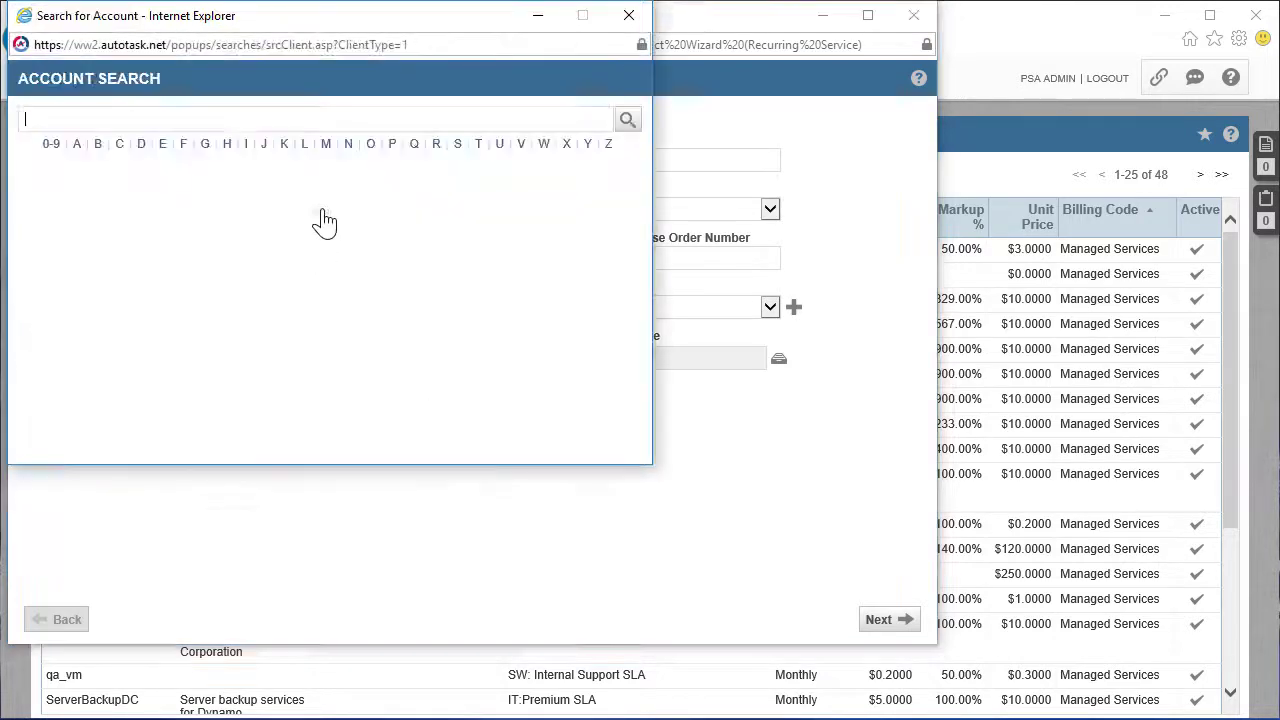
pyautogui.click(140, 145)
pyautogui.click(63, 312)
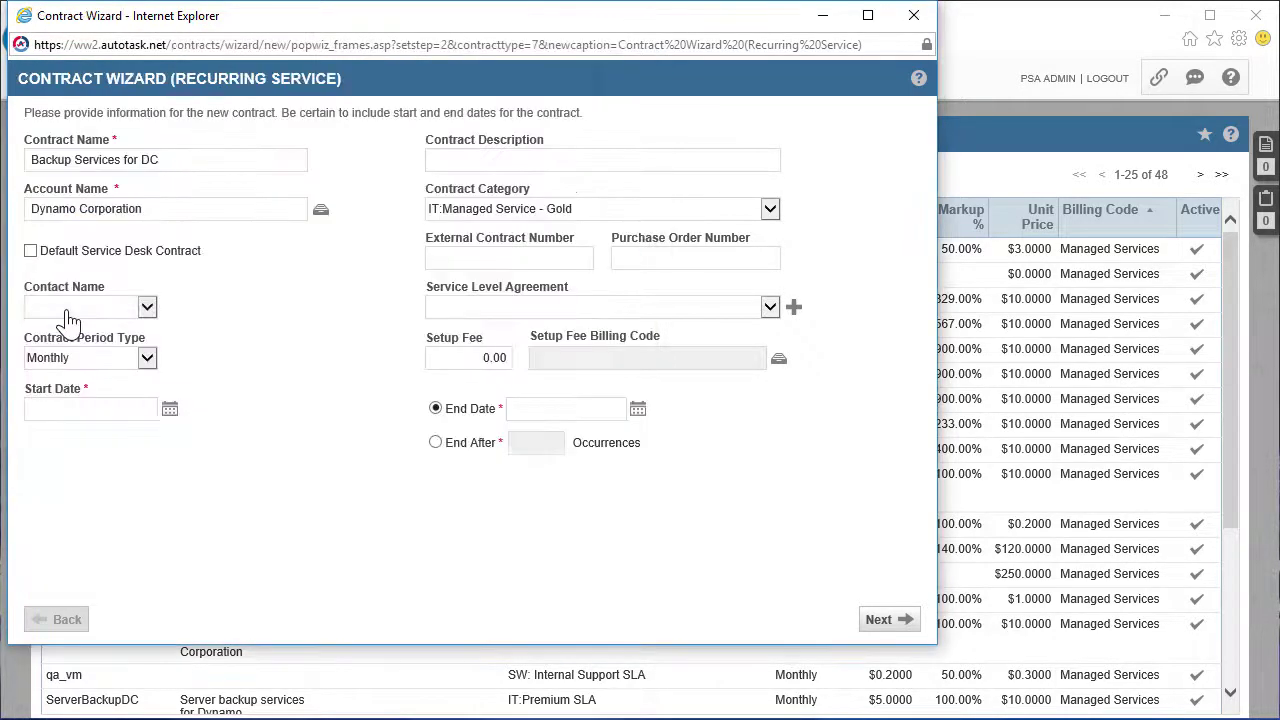
pyautogui.click(148, 316)
pyautogui.click(148, 318)
pyautogui.click(147, 358)
pyautogui.click(147, 358)
# Set the contract dates 10/12/2017 to 10/12/2018 and category IT:Managed Service - Silver
pyautogui.click(170, 409)
pyautogui.click(309, 288)
pyautogui.click(638, 409)
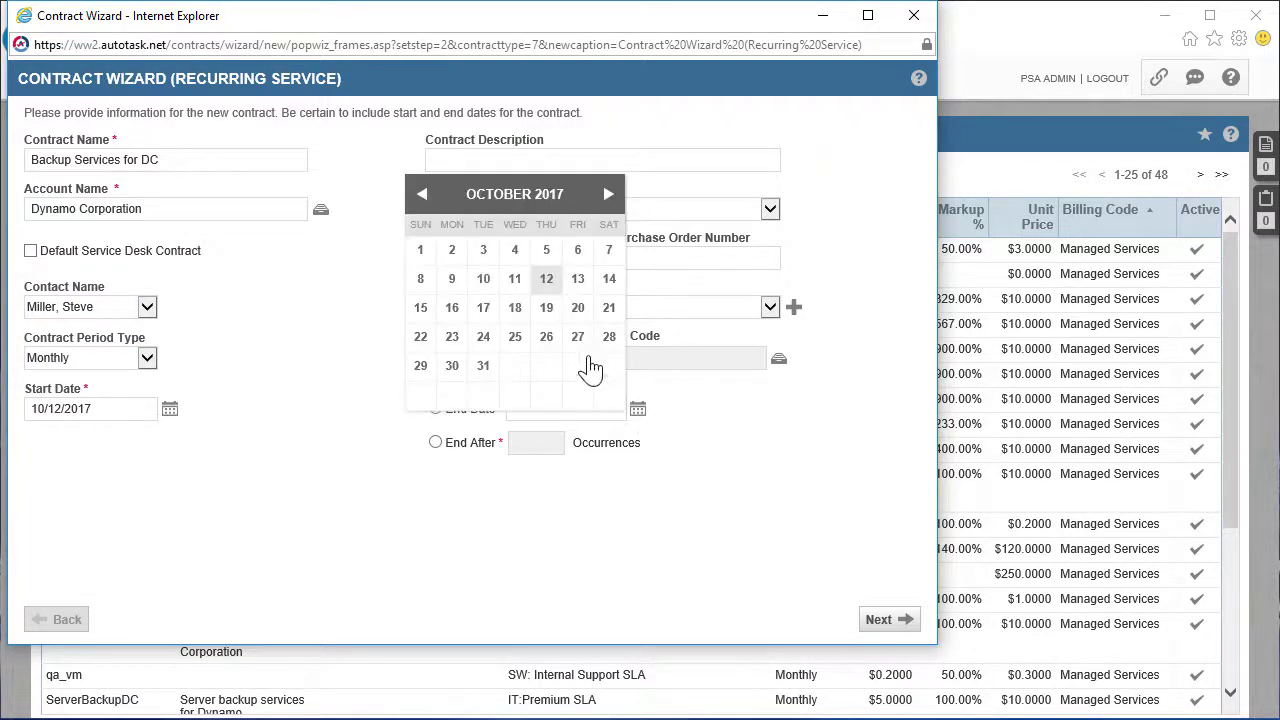
pyautogui.click(608, 194)
pyautogui.click(608, 194)
pyautogui.tripleClick(608, 195)
pyautogui.tripleClick(608, 195)
pyautogui.doubleClick(608, 195)
pyautogui.doubleClick(608, 195)
pyautogui.click(577, 279)
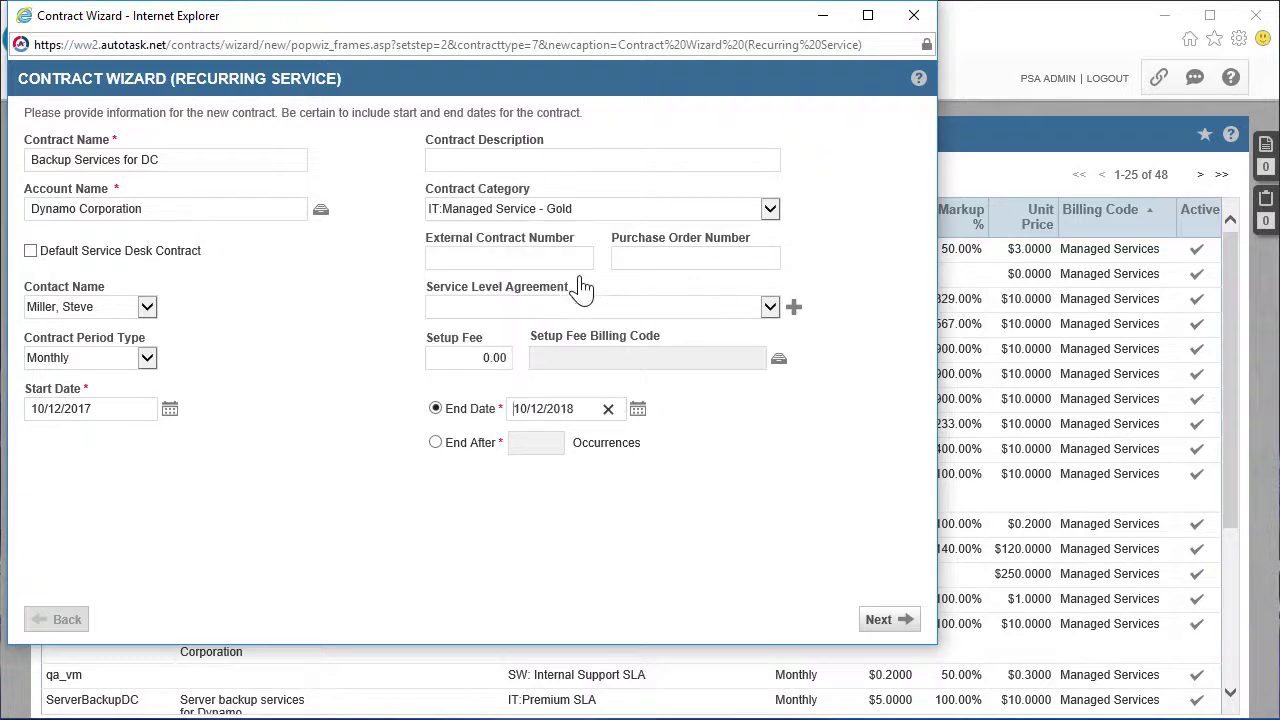
pyautogui.click(769, 208)
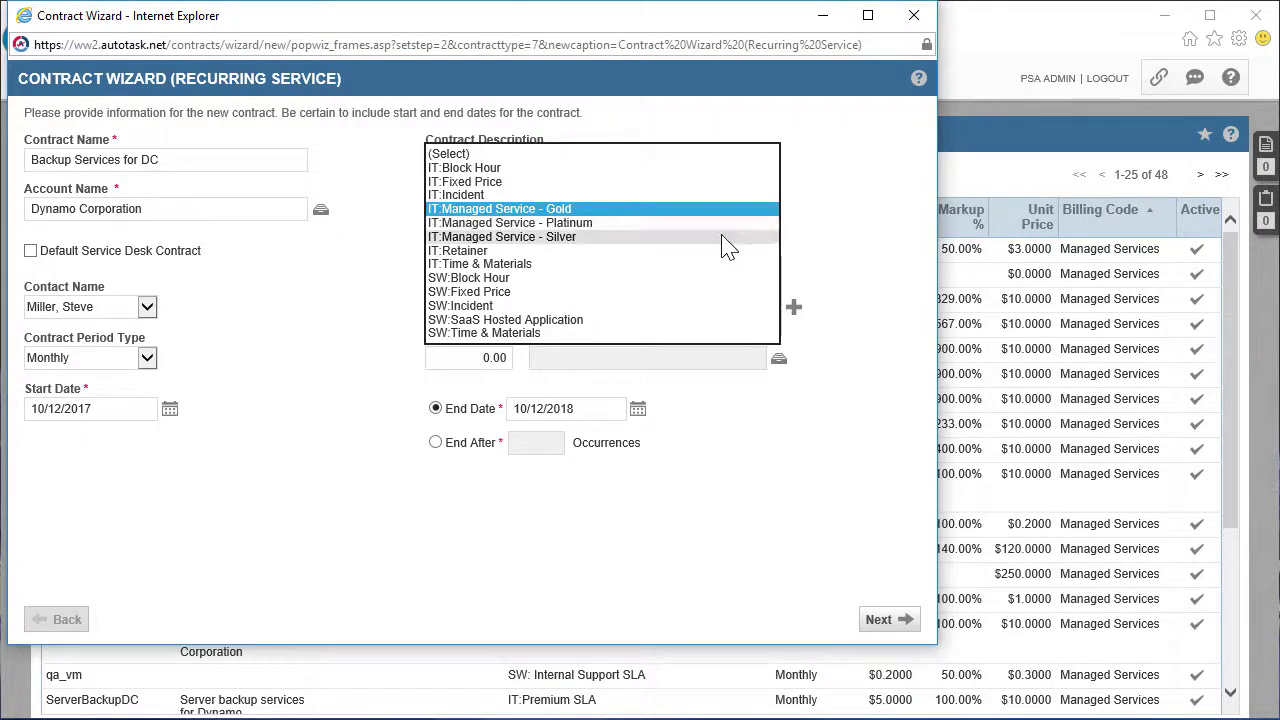
pyautogui.click(727, 237)
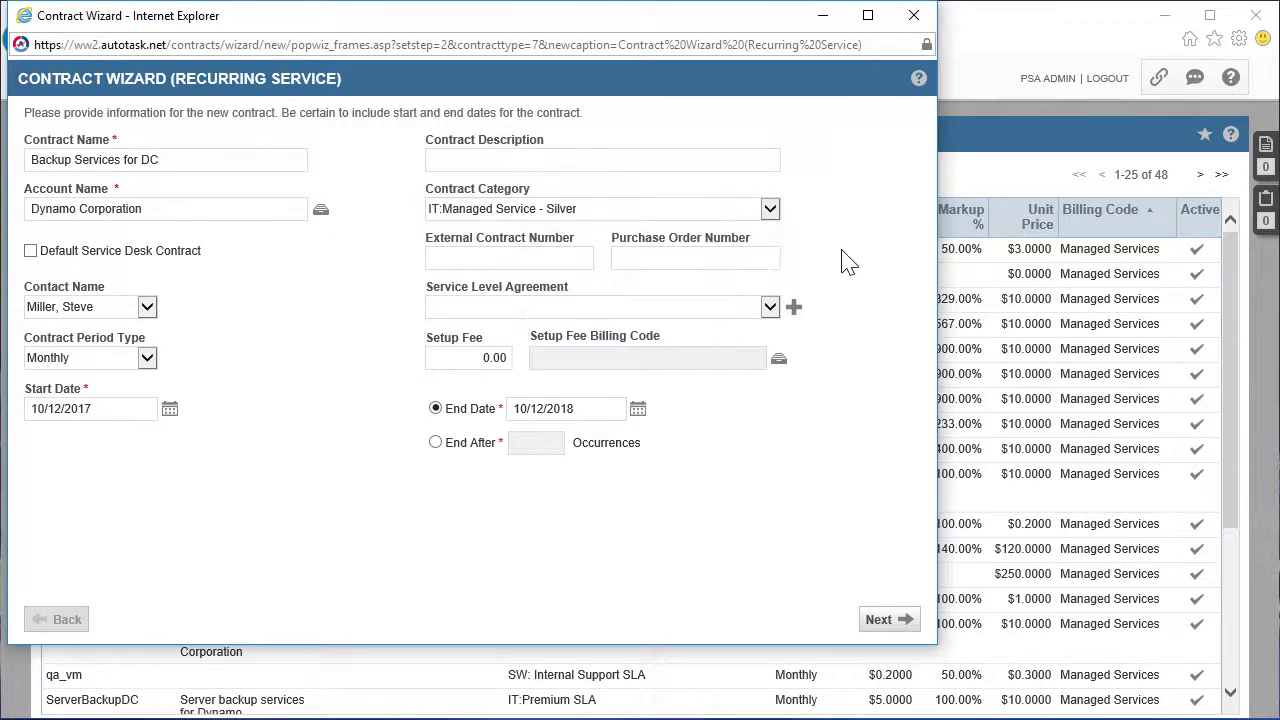
# Select CloudStorageDC, MobileBackupDC, ServerBackupDC and WorkstationBackupDC in the contract's Service Selector
pyautogui.click(904, 623)
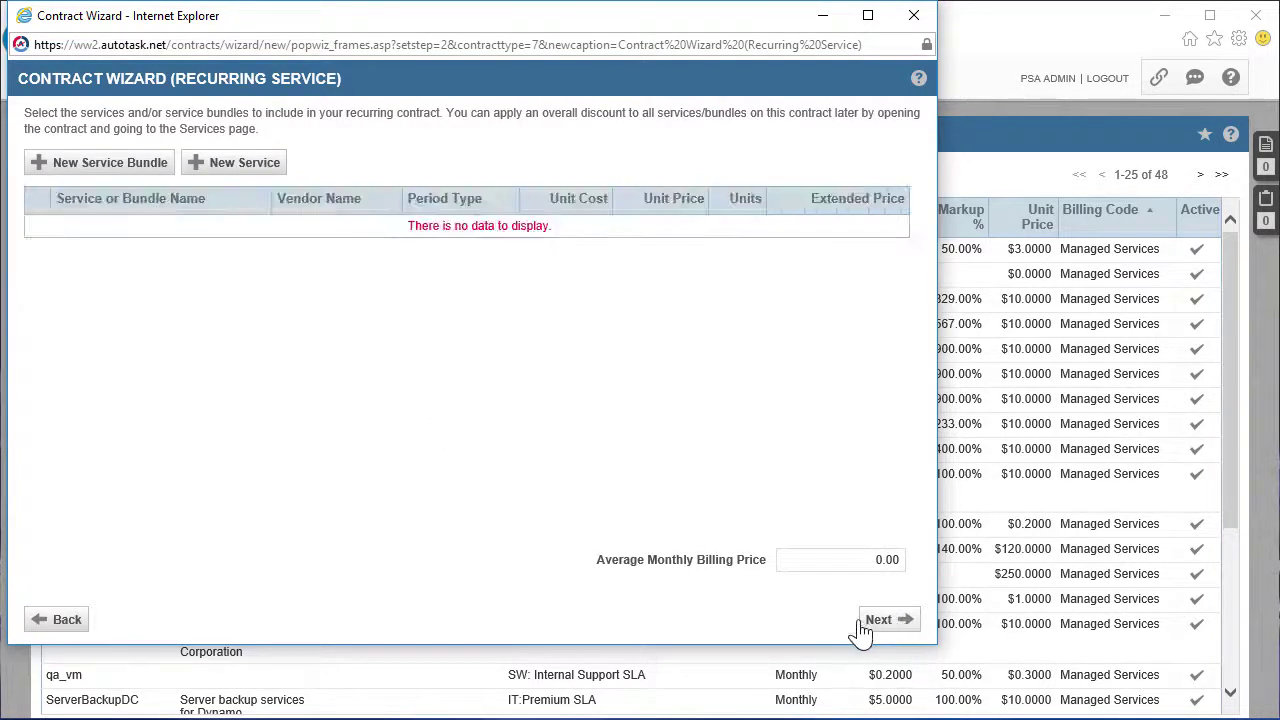
pyautogui.click(208, 166)
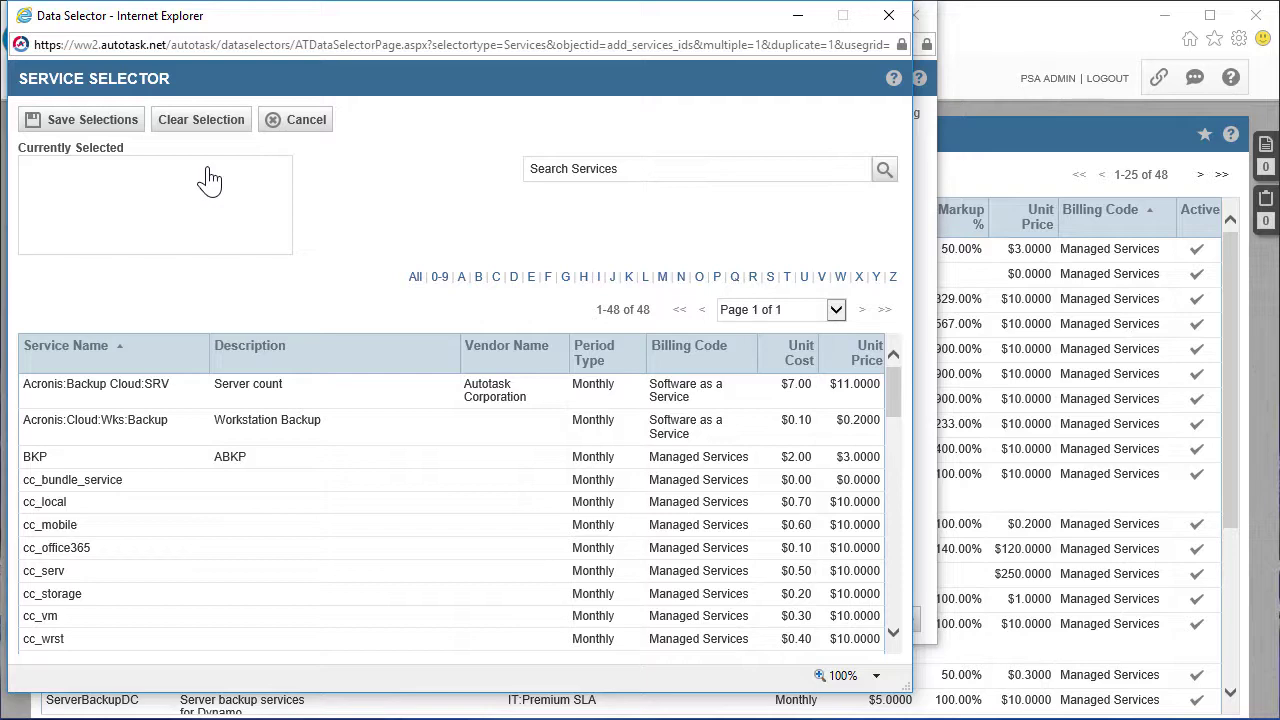
pyautogui.scroll(-2, 389, 497)
pyautogui.click(389, 500)
pyautogui.scroll(-1, 390, 500)
pyautogui.scroll(-3, 389, 500)
pyautogui.click(387, 503)
pyautogui.scroll(-5, 386, 503)
pyautogui.scroll(-1, 385, 505)
pyautogui.click(371, 494)
pyautogui.scroll(-3, 371, 494)
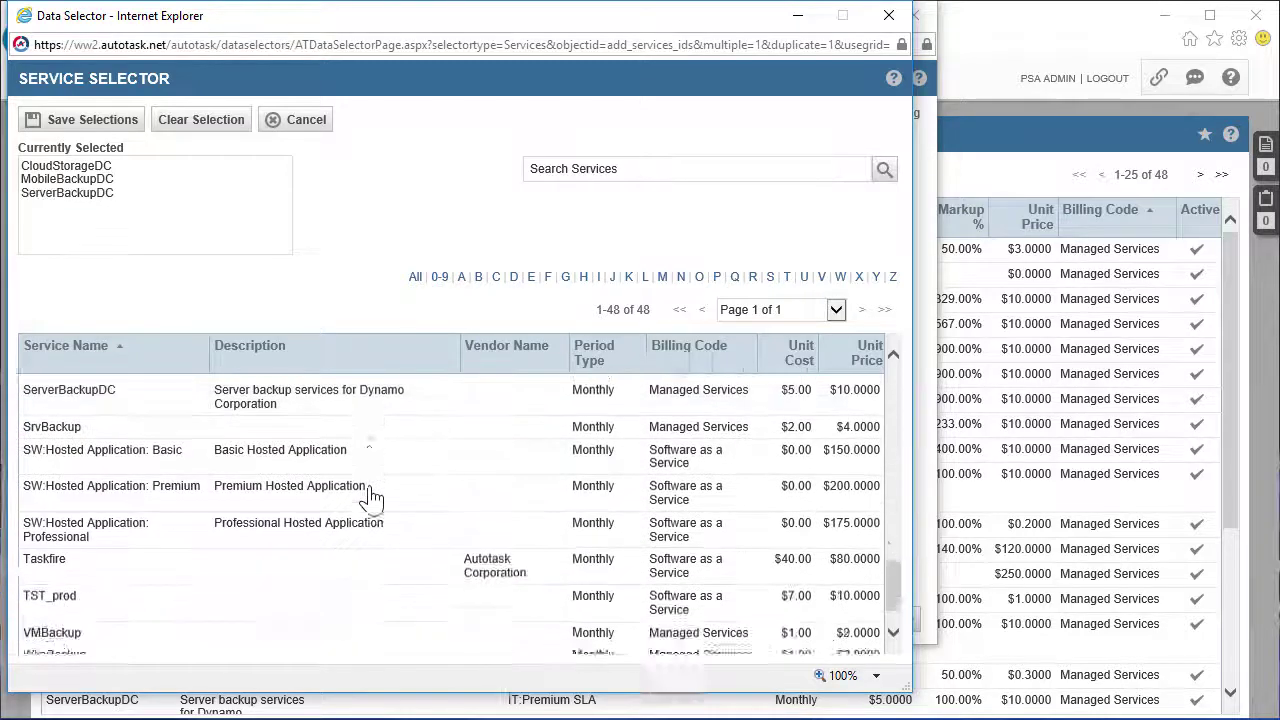
pyautogui.scroll(-1, 371, 560)
pyautogui.click(367, 630)
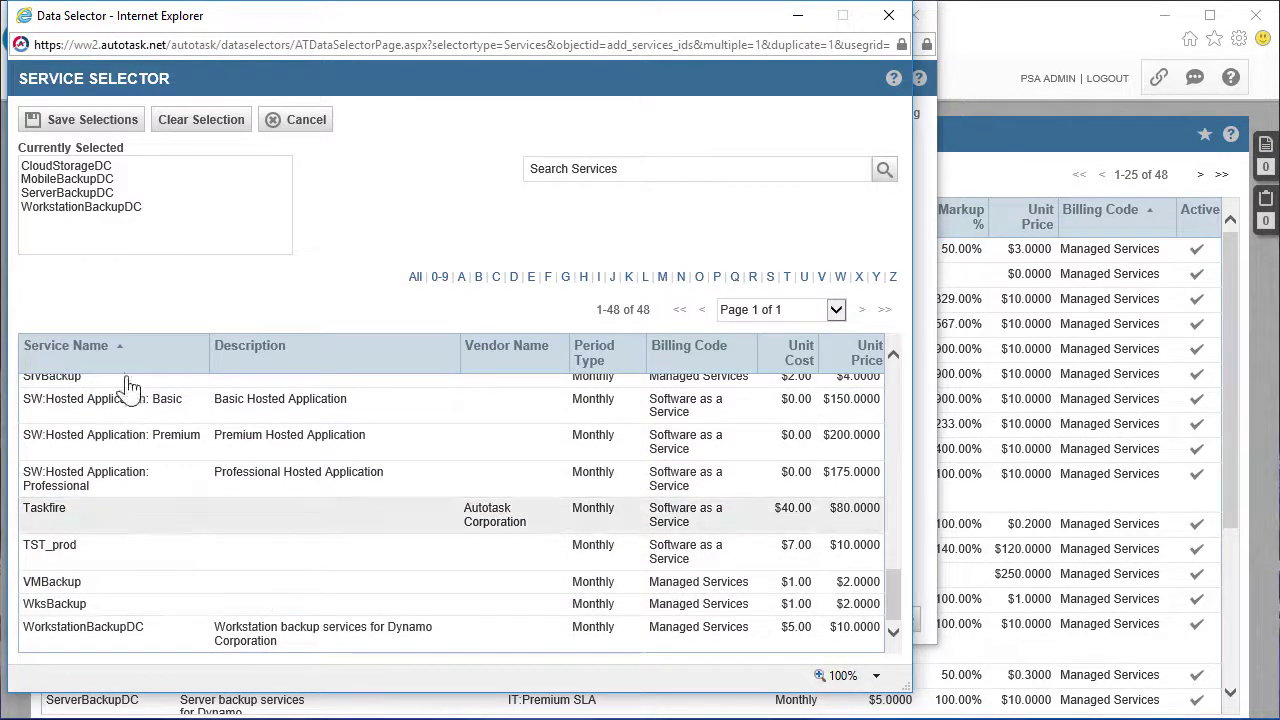
# Attach the services with WorkstationBackupDC at 2 units, post labor immediately without review, and finish
pyautogui.click(93, 120)
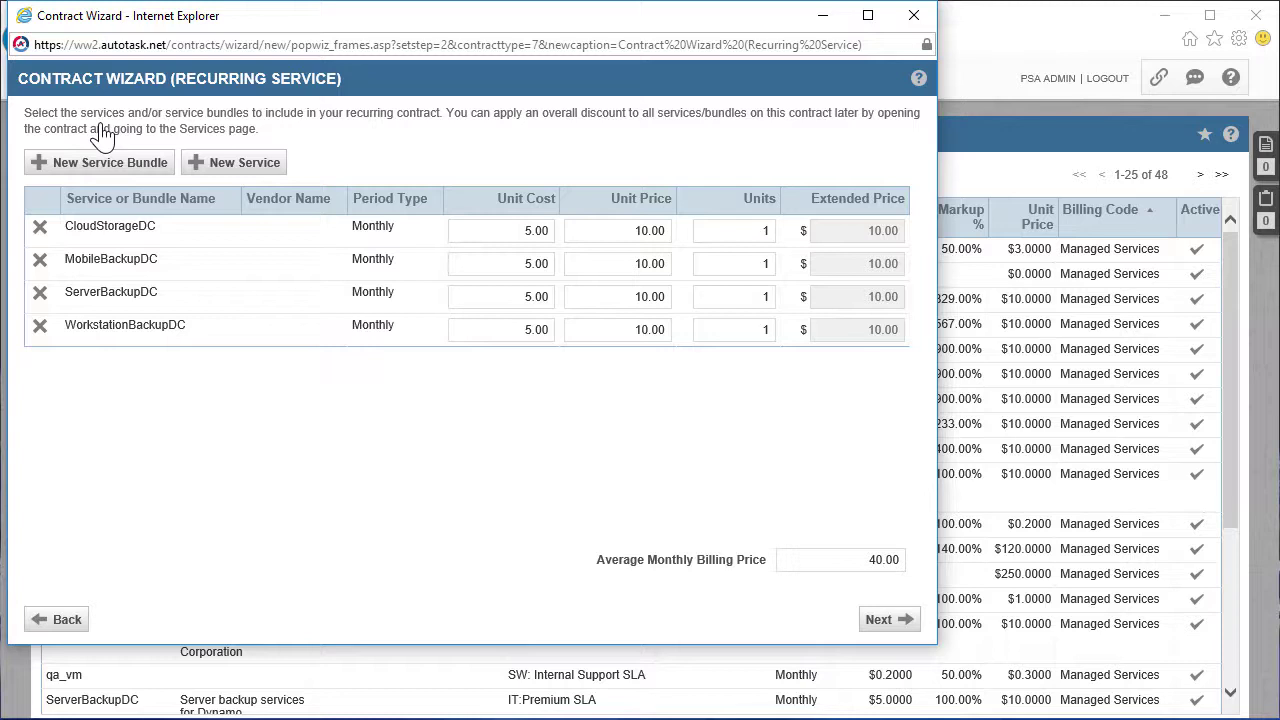
pyautogui.click(755, 429)
pyautogui.click(888, 622)
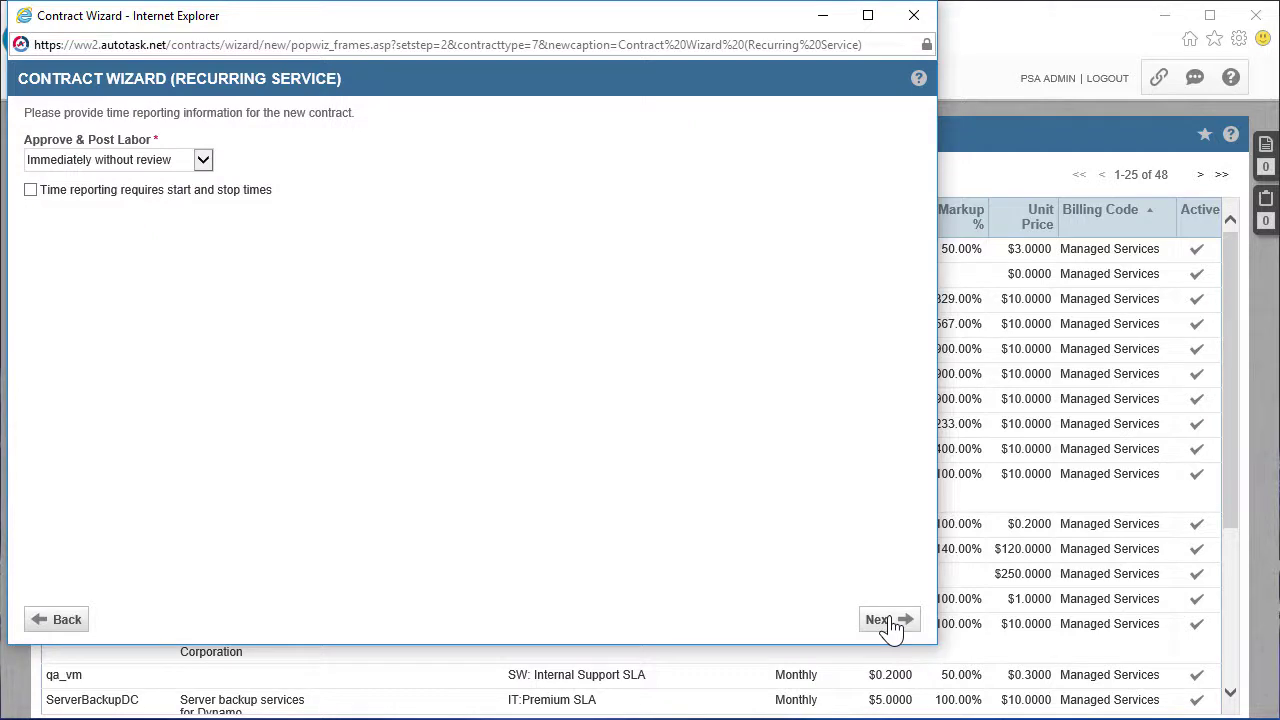
pyautogui.click(203, 160)
pyautogui.click(203, 163)
pyautogui.click(890, 620)
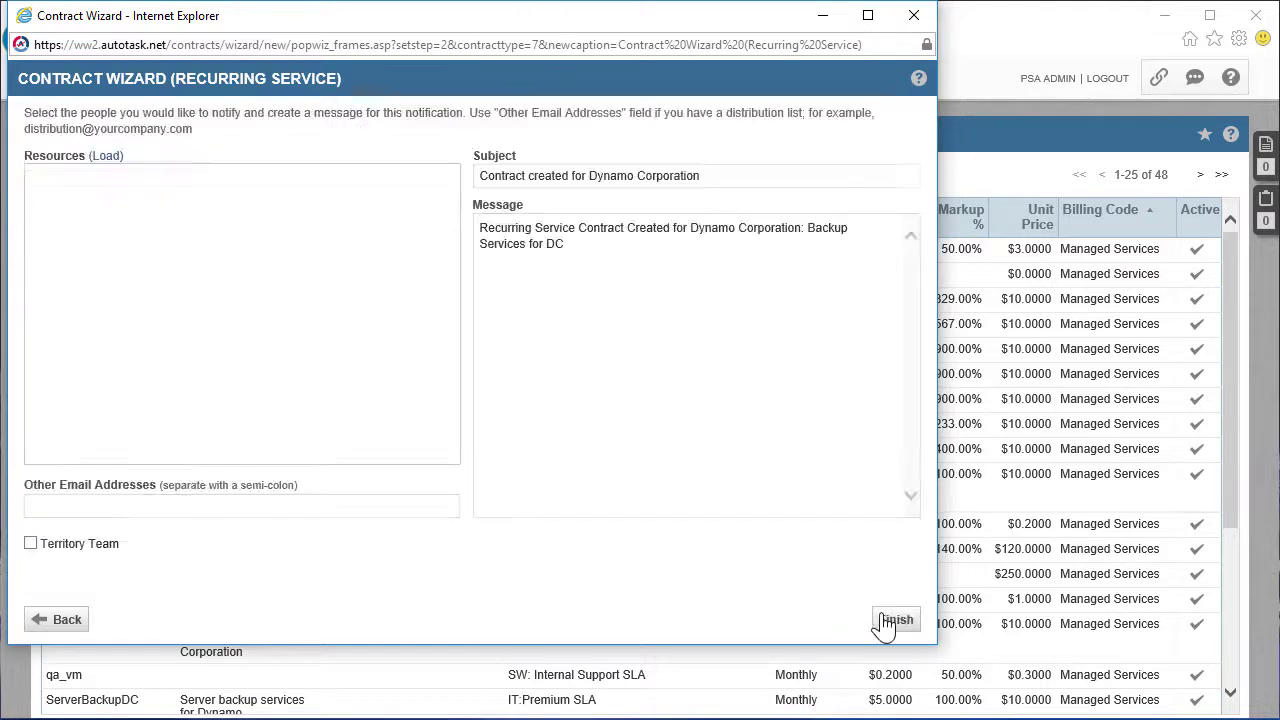
pyautogui.click(891, 622)
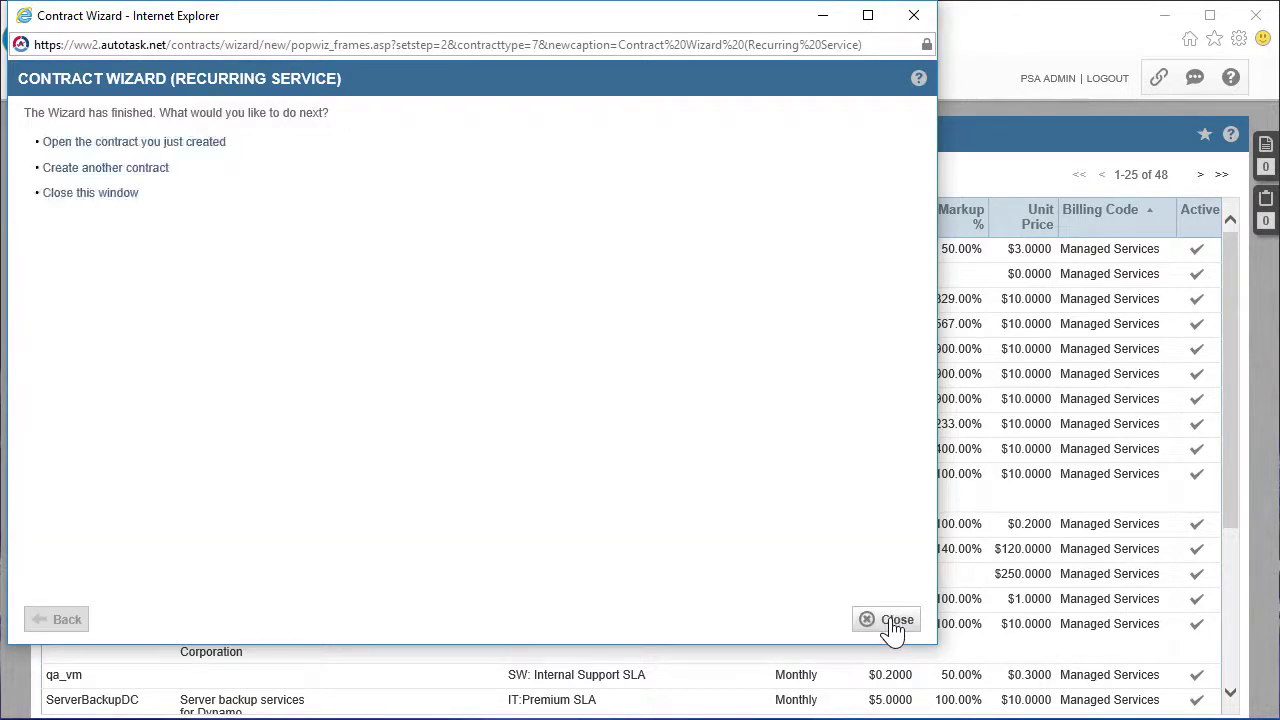
# Search contracts for account Dynamo Corporation and open the Backup Services for DC contract
pyautogui.click(893, 621)
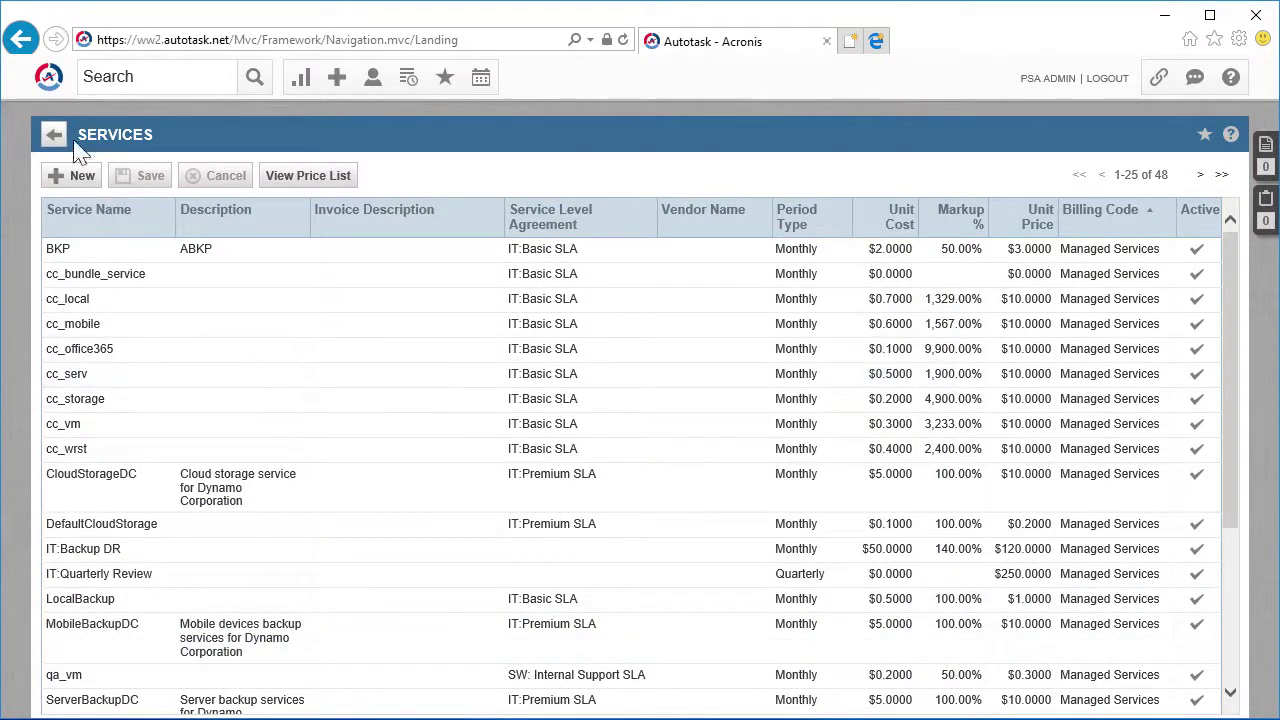
pyautogui.moveTo(58, 100)
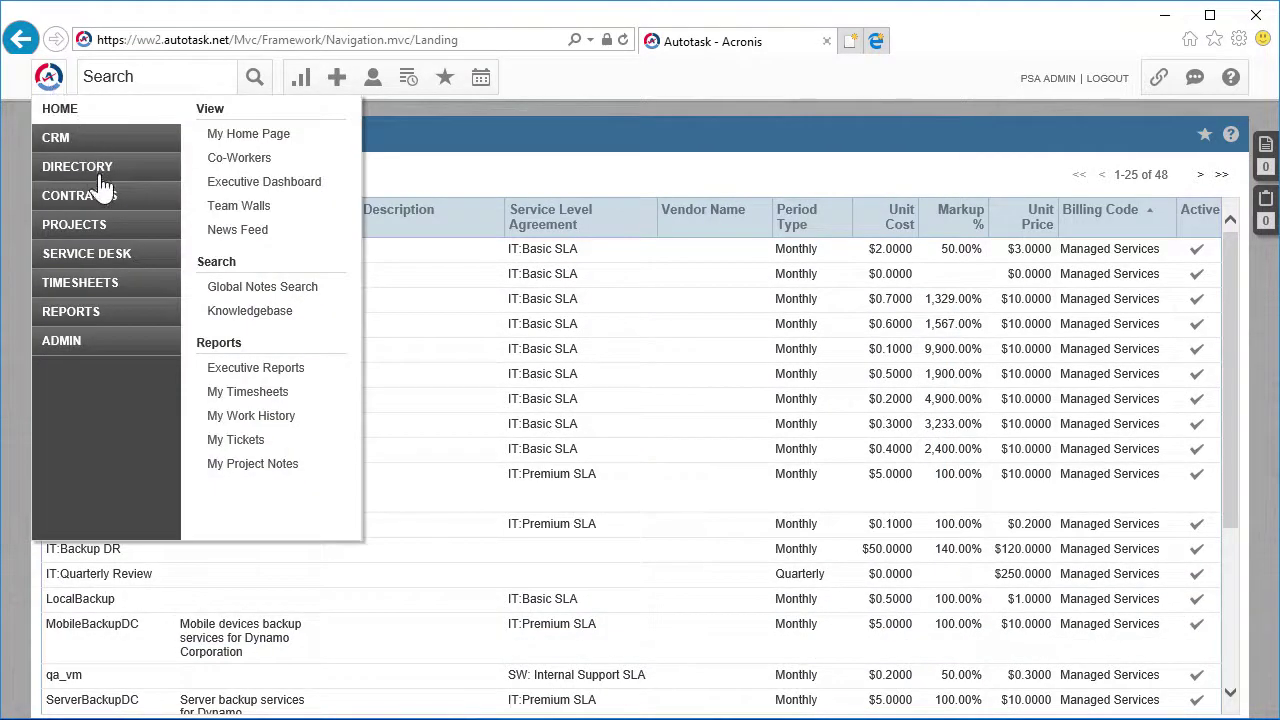
pyautogui.moveTo(105, 200)
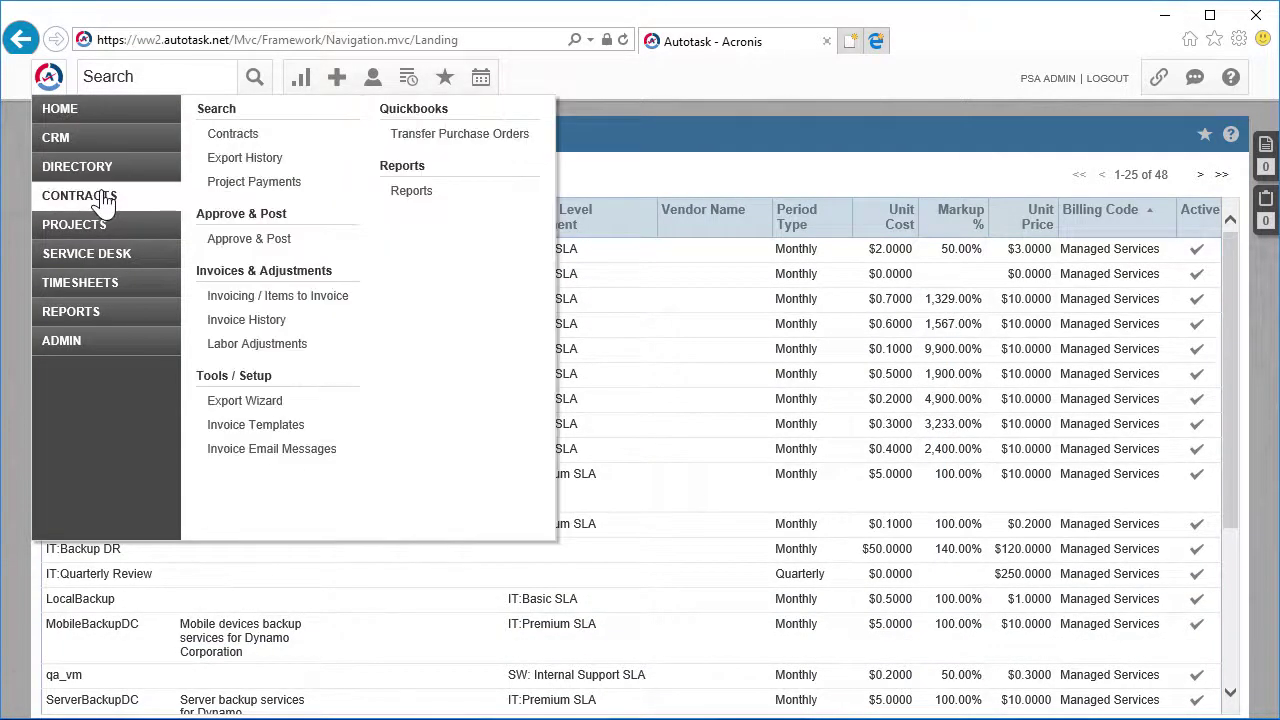
pyautogui.click(255, 134)
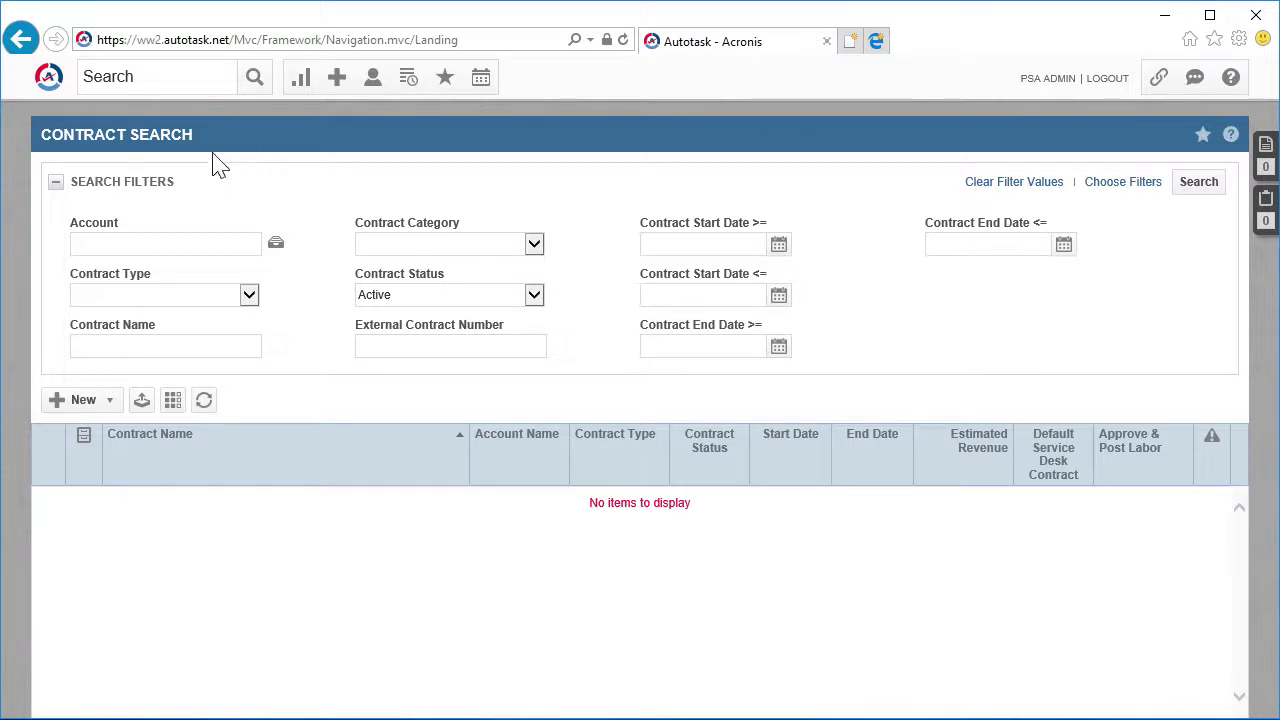
pyautogui.click(157, 243)
pyautogui.write('dy')
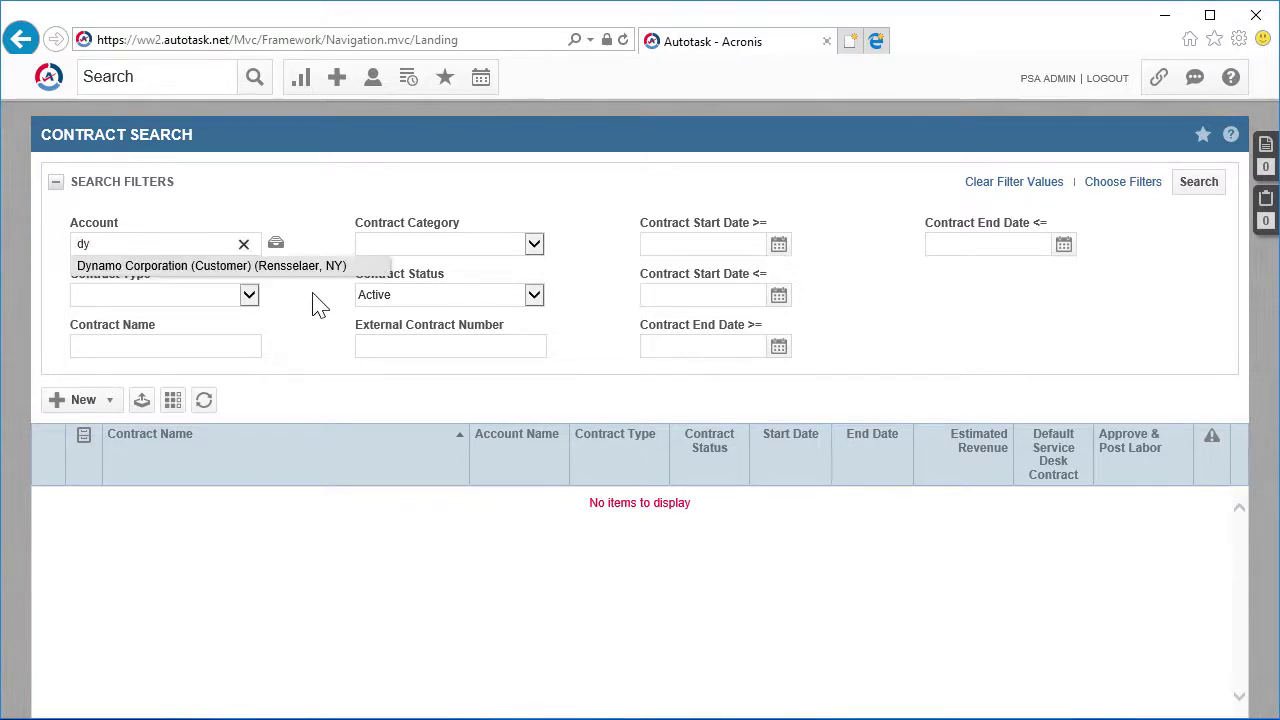
pyautogui.click(300, 268)
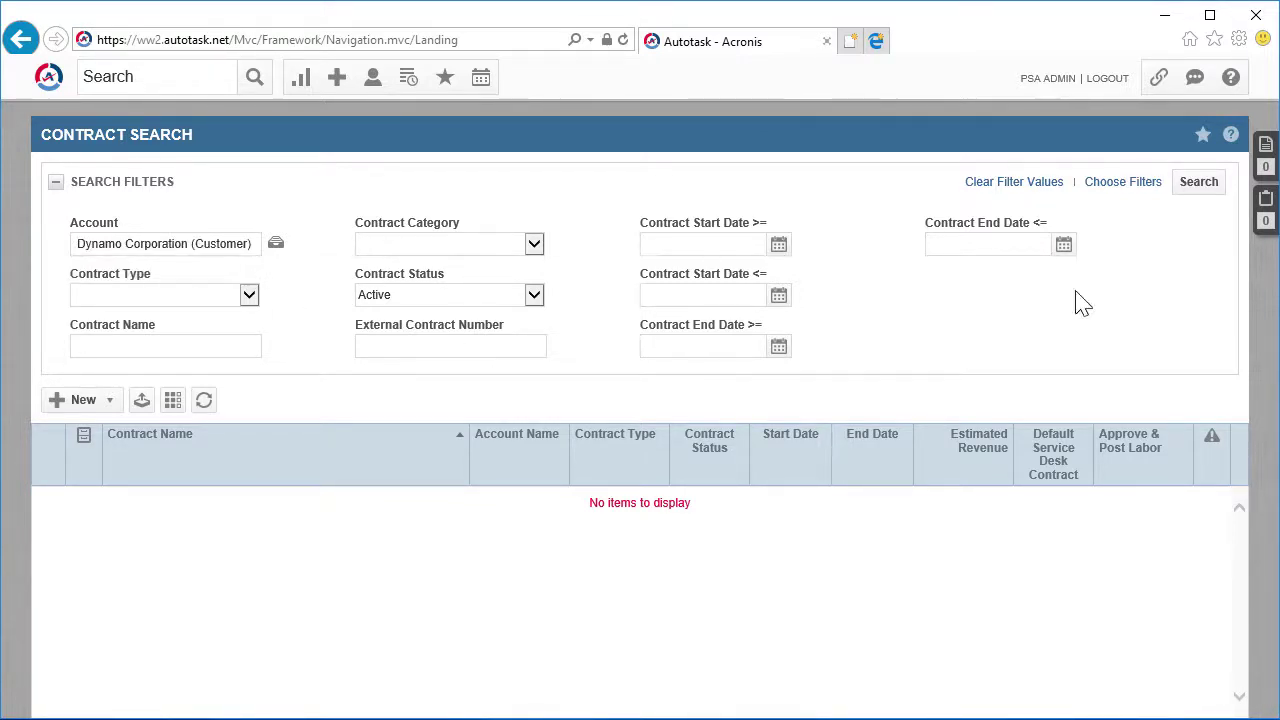
pyautogui.click(1199, 183)
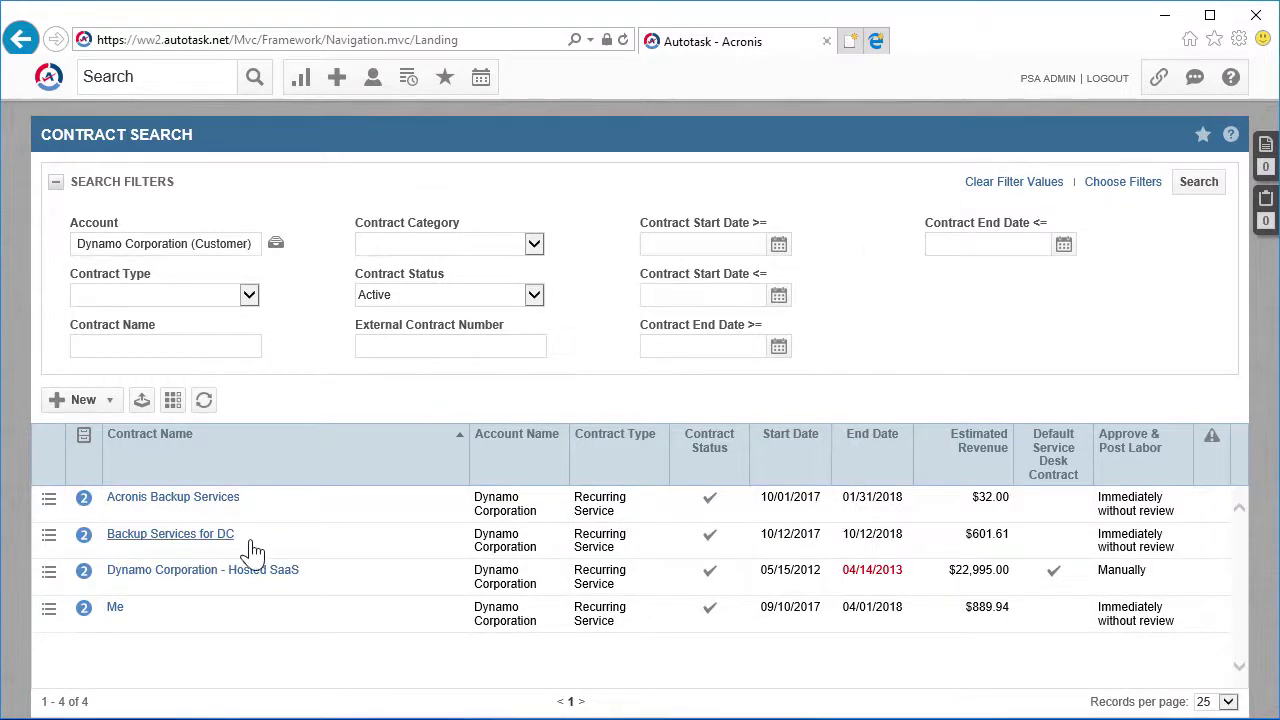
pyautogui.click(249, 540)
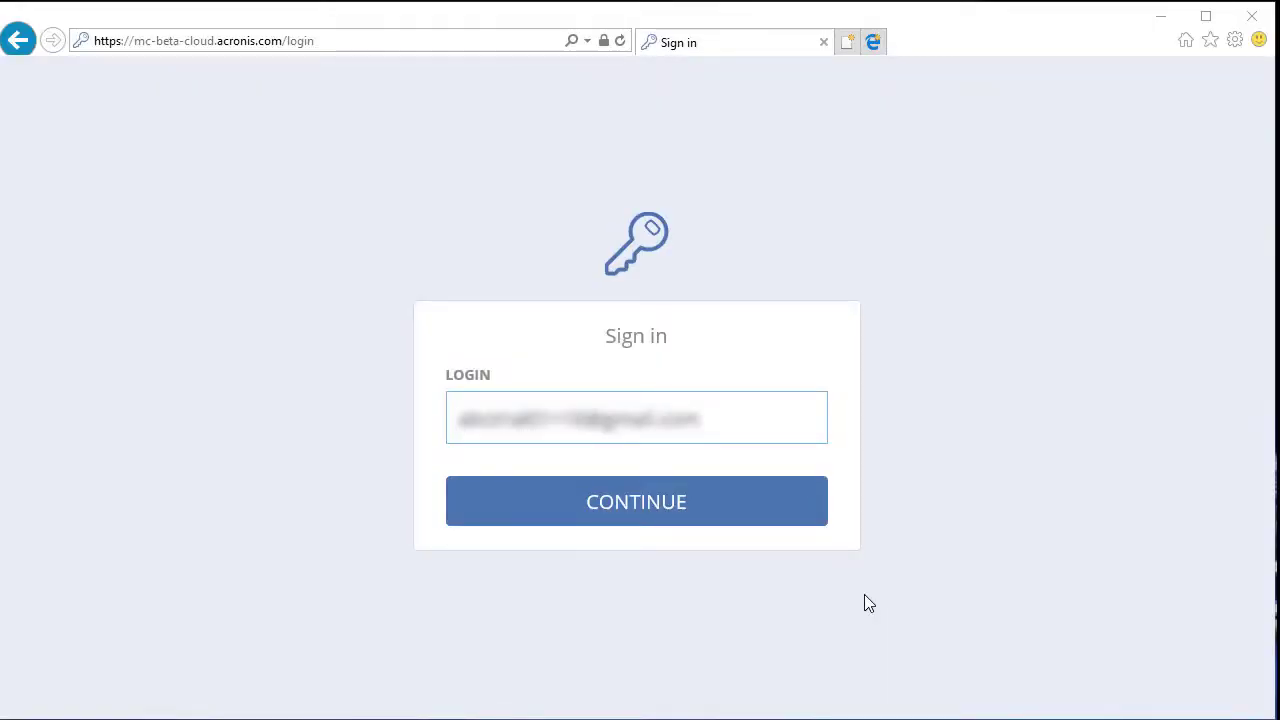
# Sign in to the Acronis management console with the account password
pyautogui.click(638, 512)
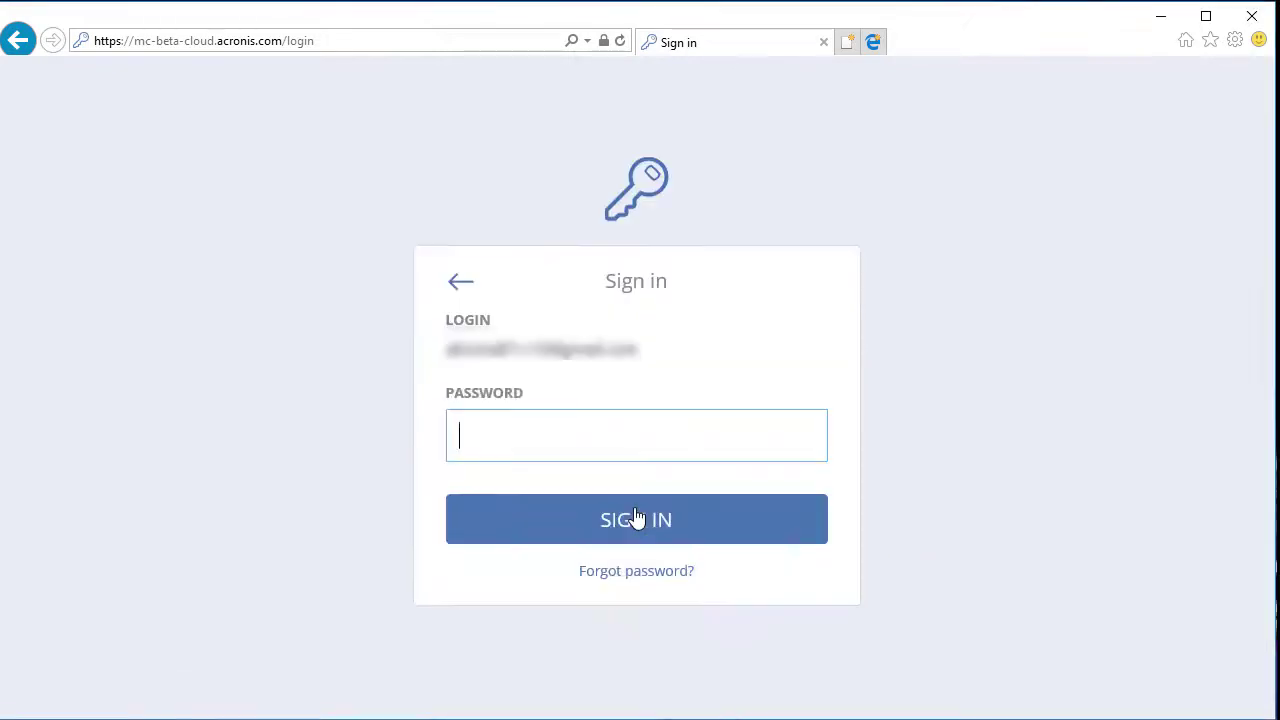
pyautogui.write('*********')
pyautogui.click(657, 520)
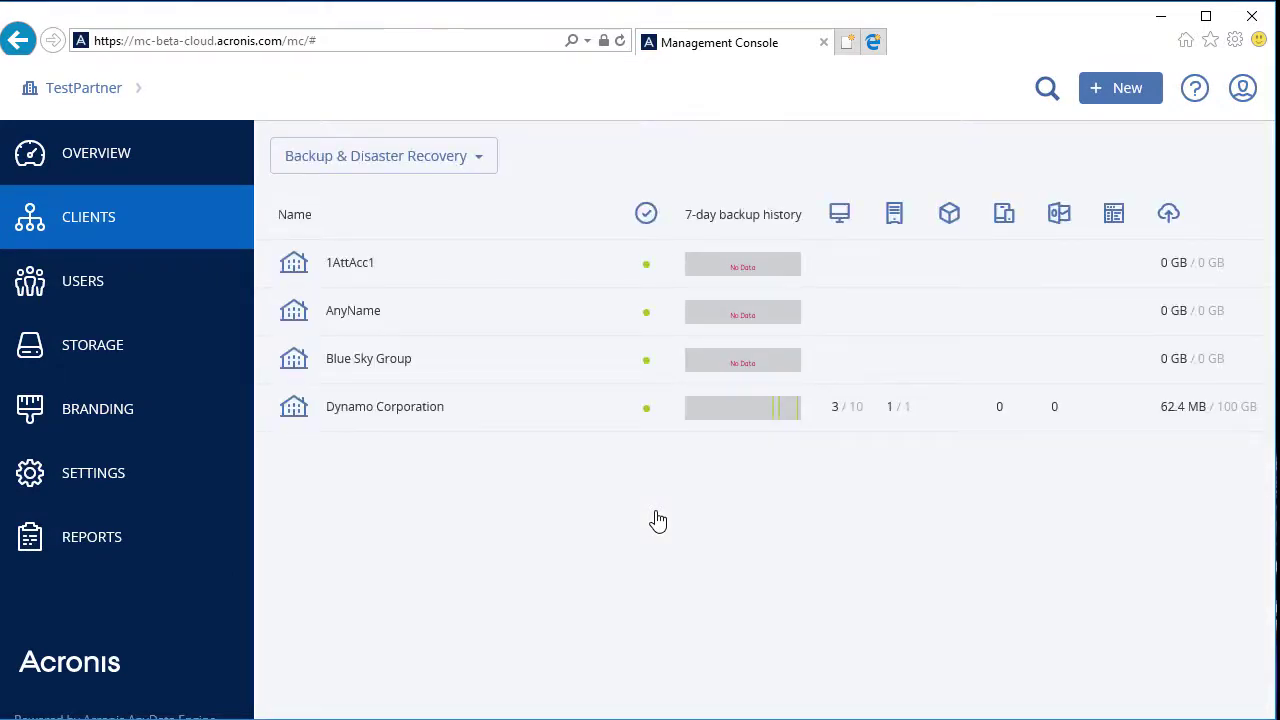
# Under Settings > Integration, enter the Autotask API credentials and save them
pyautogui.click(108, 478)
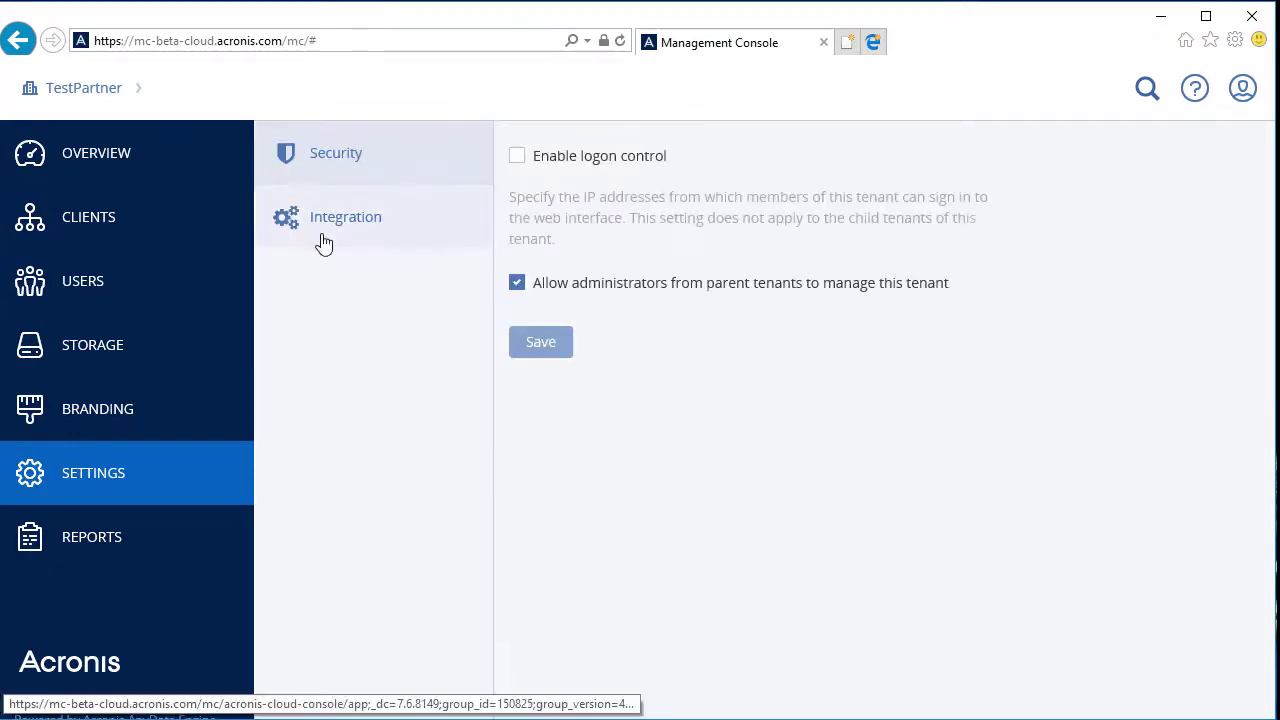
pyautogui.click(323, 240)
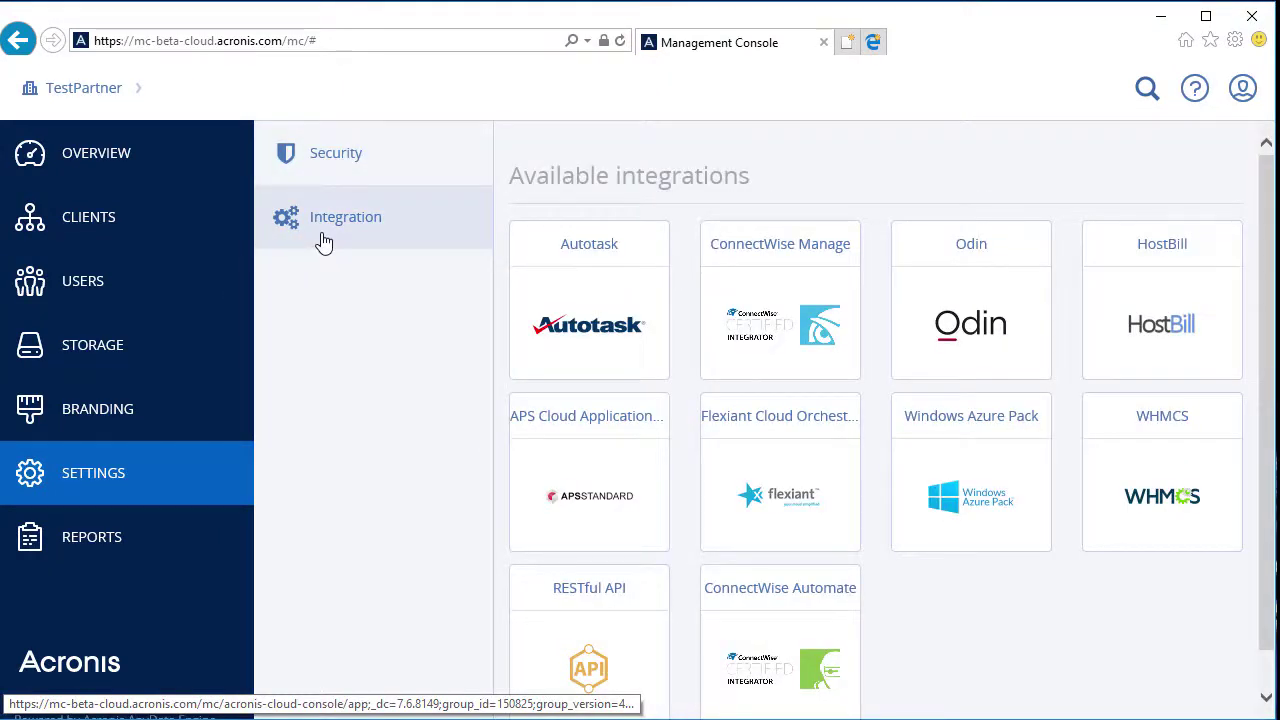
pyautogui.click(571, 322)
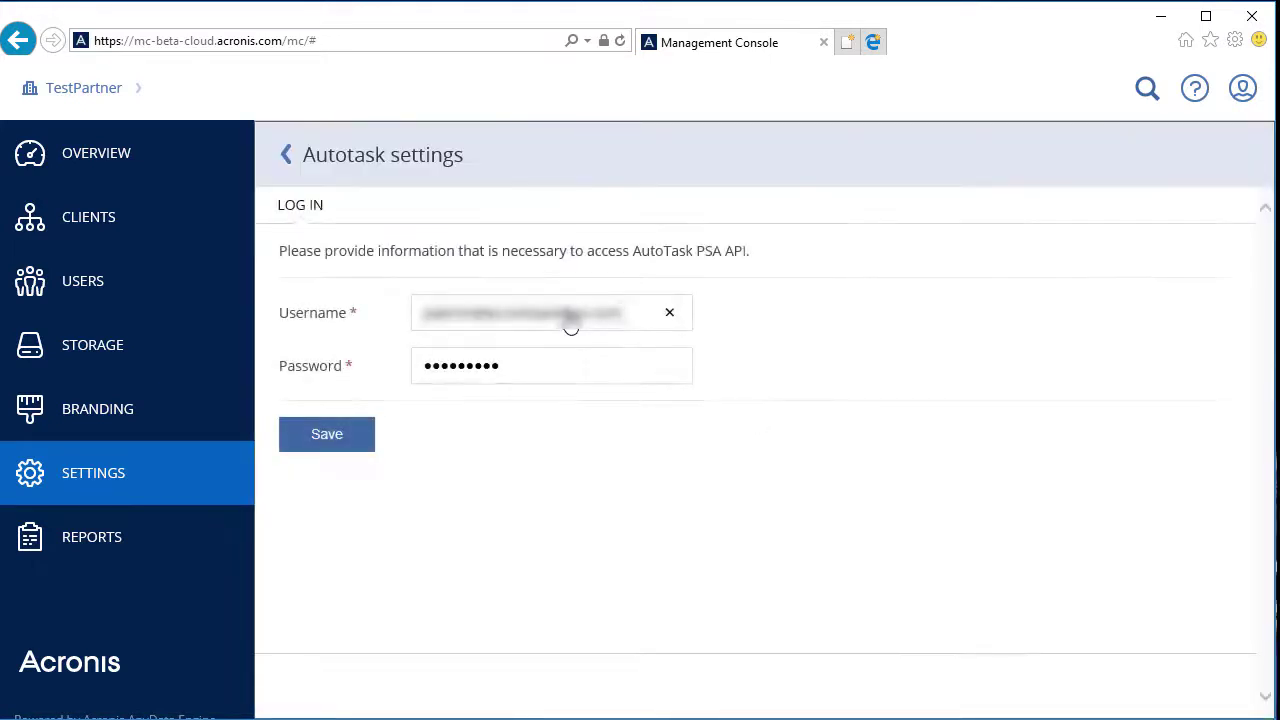
pyautogui.click(588, 372)
pyautogui.click(309, 443)
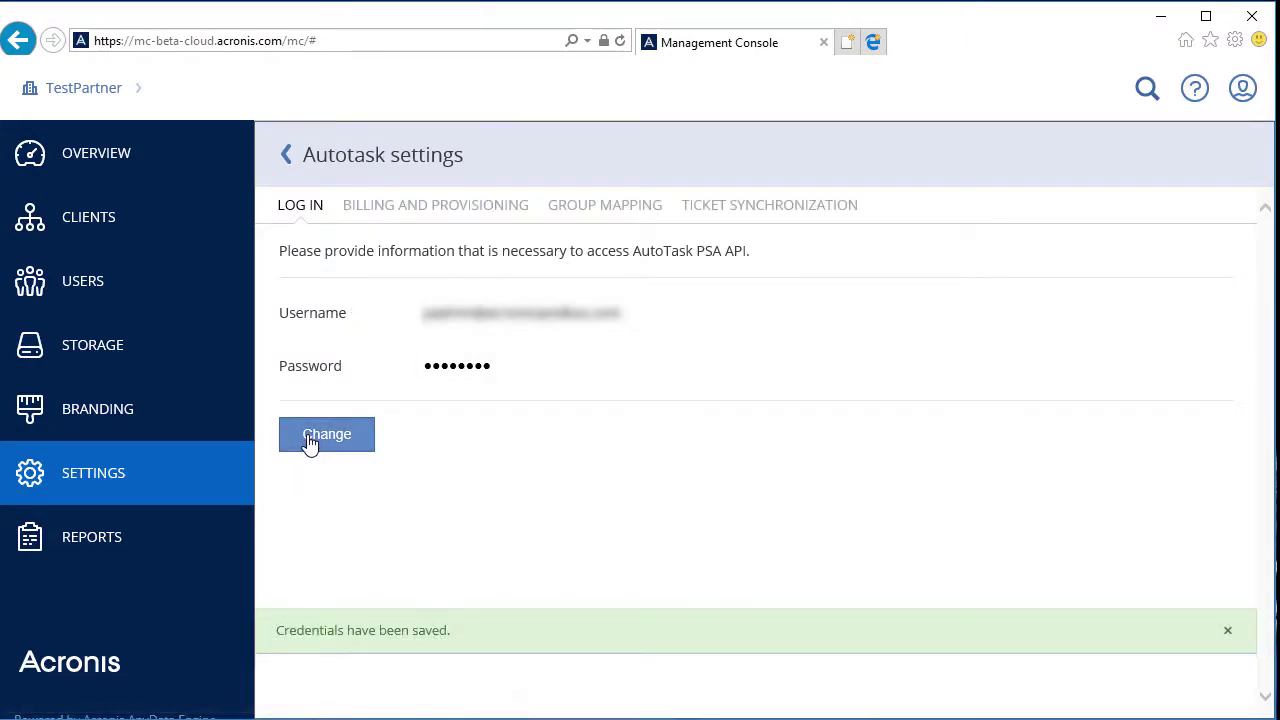
# Turn on billing and provisioning for the Autotask integration on the Billing and Provisioning tab
pyautogui.click(485, 205)
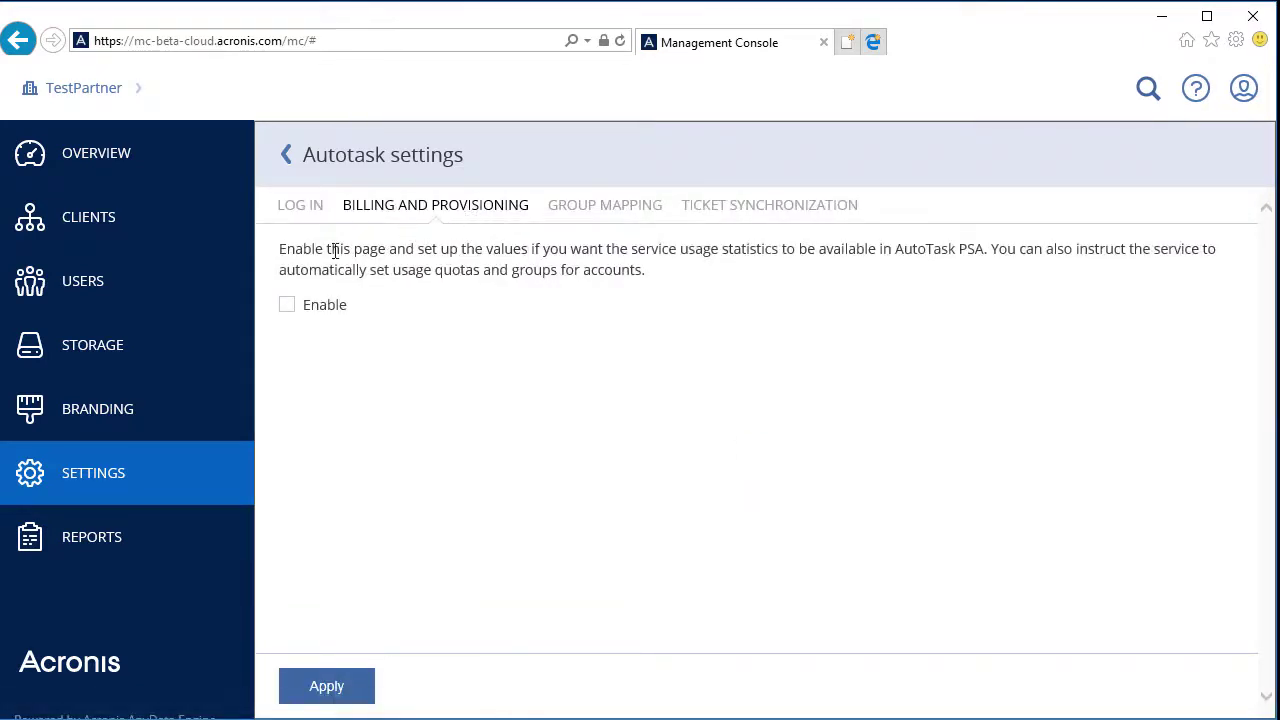
pyautogui.click(287, 305)
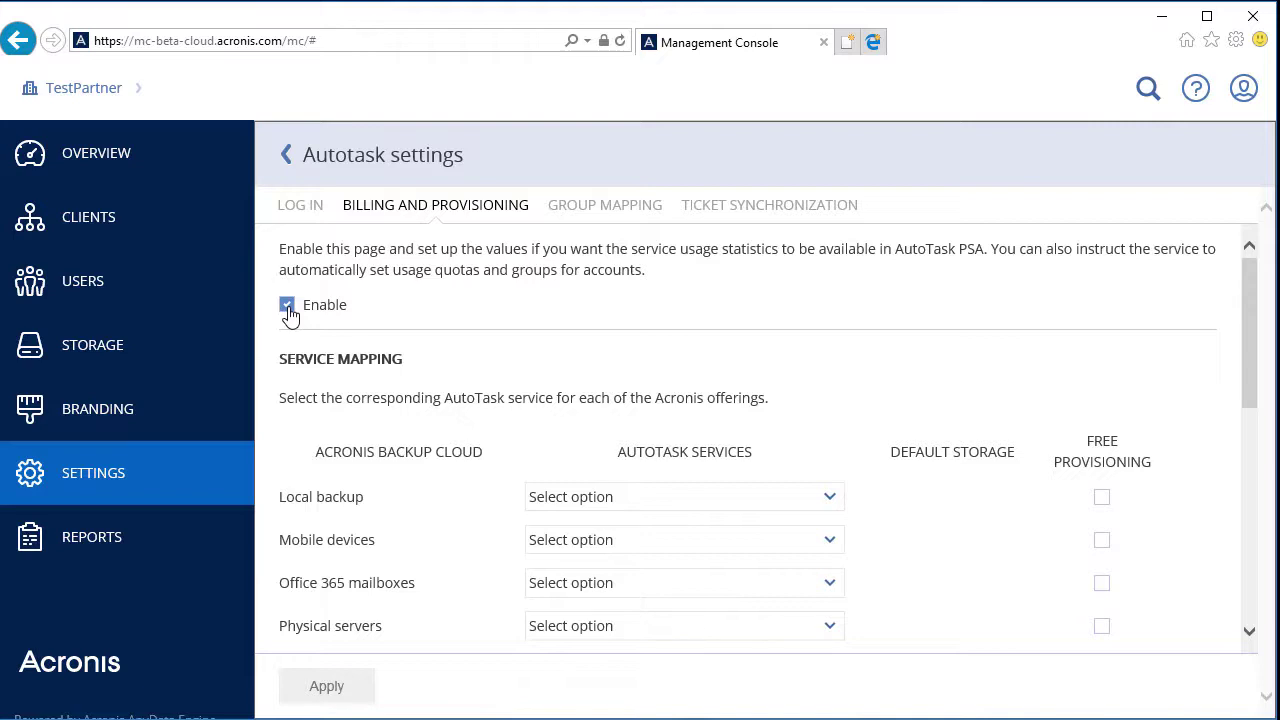
# Map Mobile devices to MobileBackupDC and Physical servers to ServerBackupDC
pyautogui.scroll(-3, 560, 405)
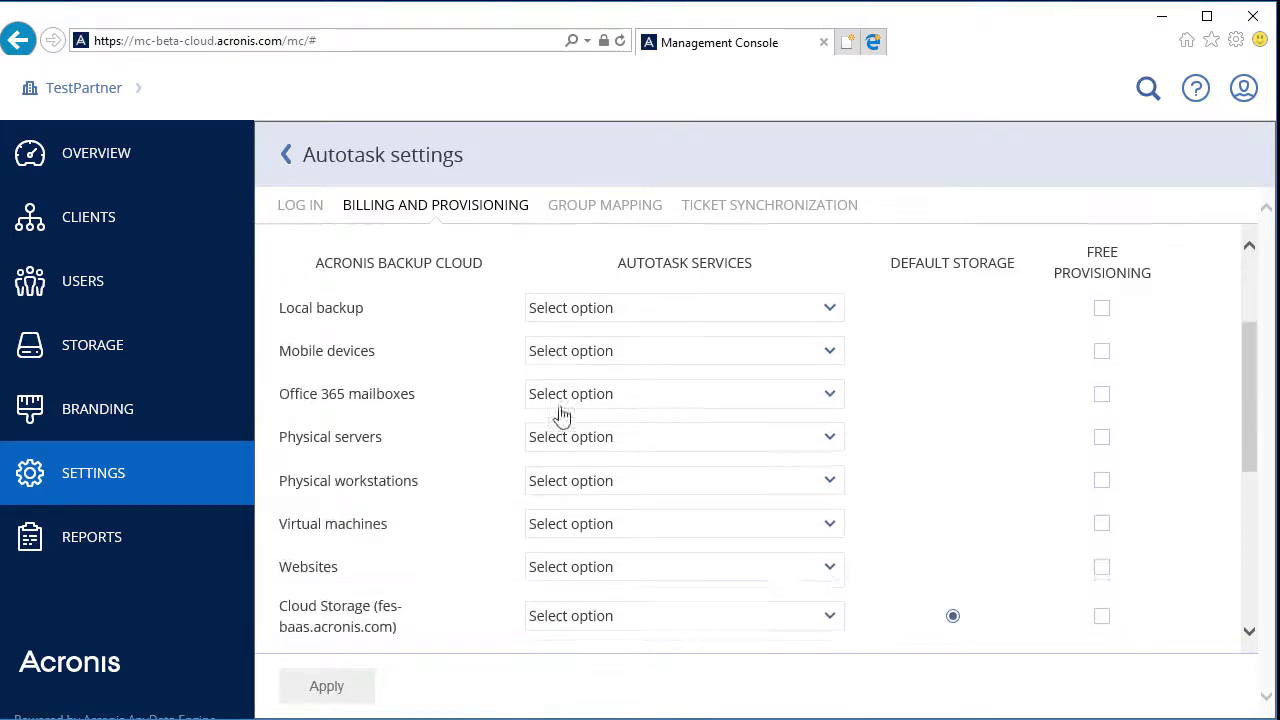
pyautogui.click(650, 288)
pyautogui.write('mo')
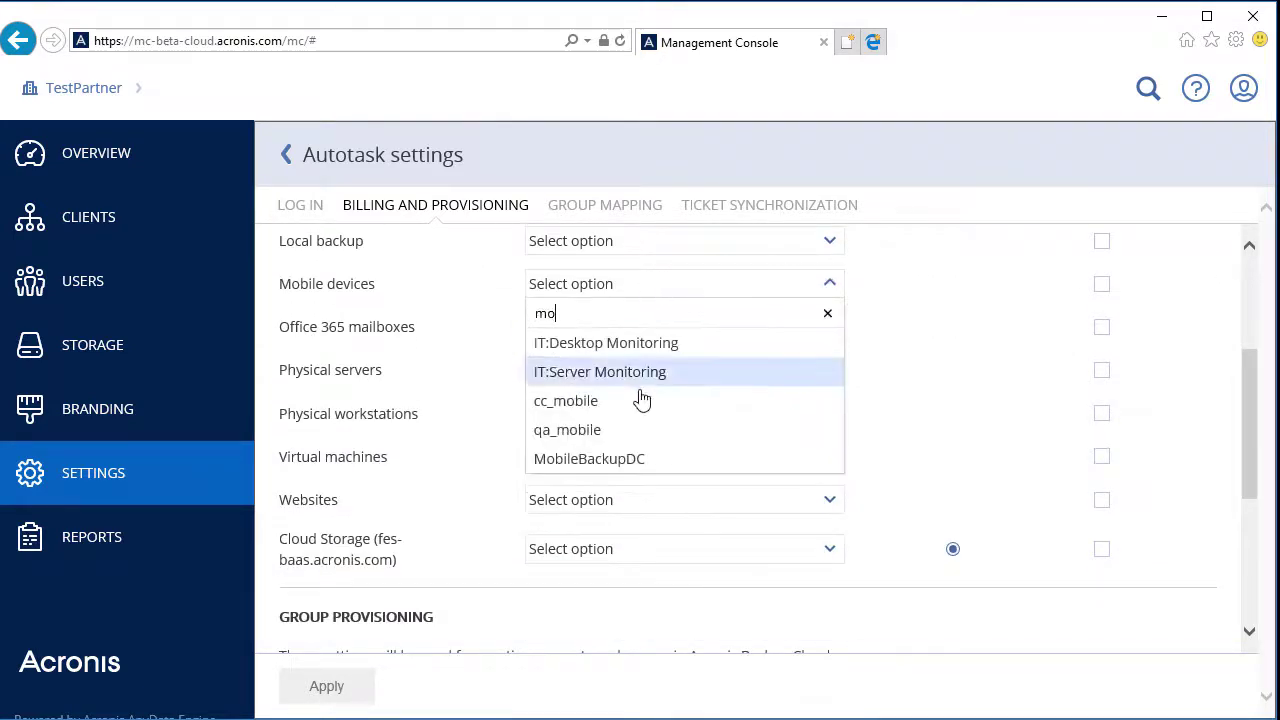
pyautogui.click(632, 457)
pyautogui.click(676, 384)
pyautogui.write('ser')
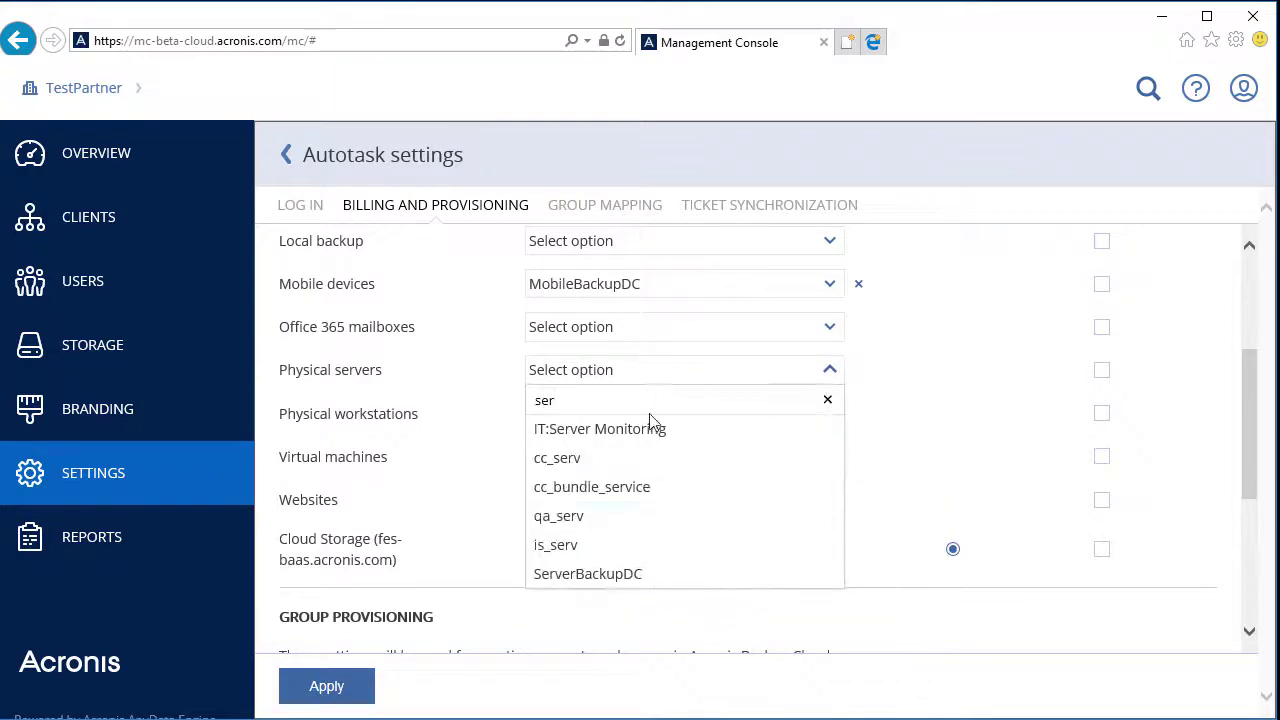
pyautogui.click(632, 575)
# Map Physical workstations to WorkstationBackupDC and Cloud Storage to CloudStorageDC
pyautogui.click(587, 426)
pyautogui.write('wo')
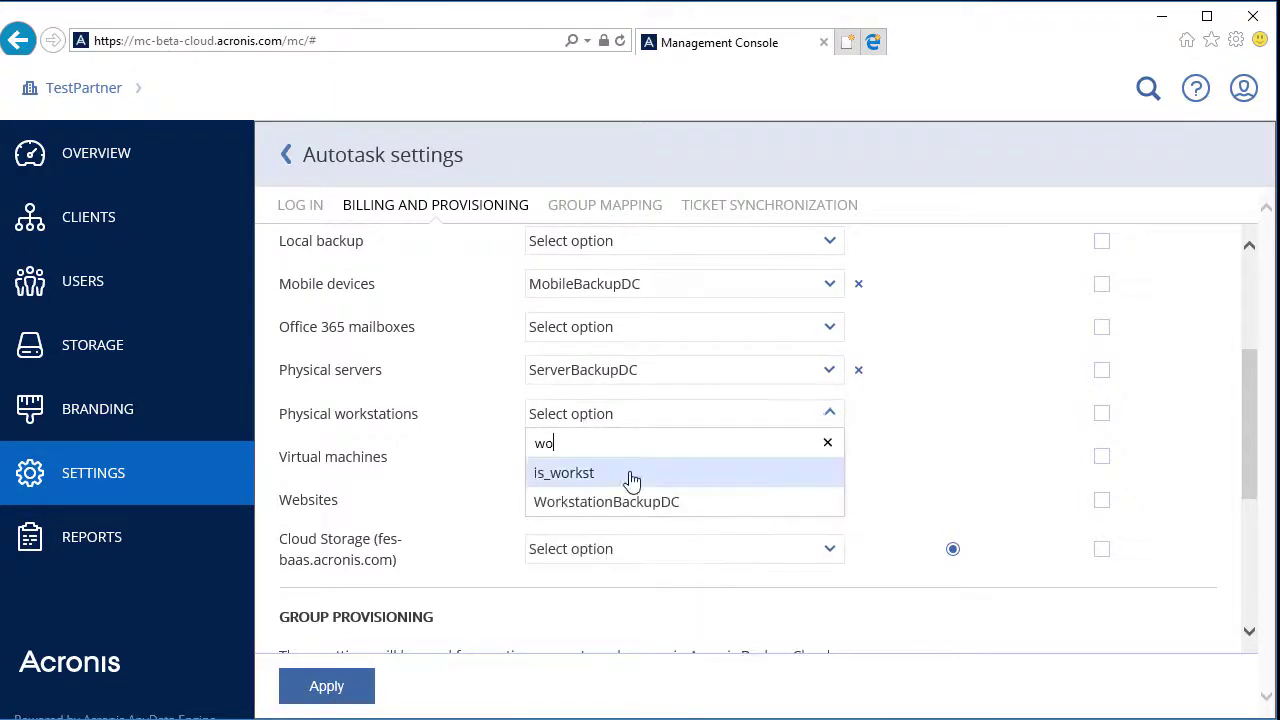
pyautogui.click(636, 500)
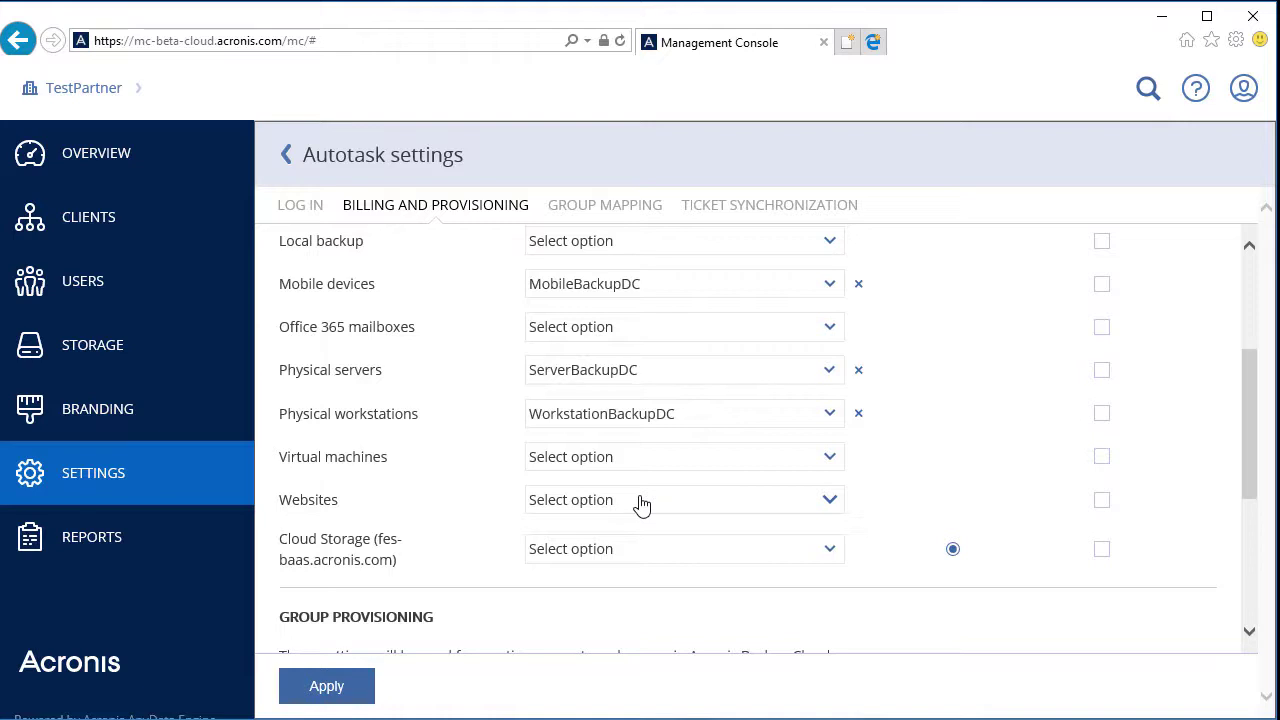
pyautogui.click(658, 556)
pyautogui.write('clou')
pyautogui.scroll(-3, 660, 557)
pyautogui.click(660, 566)
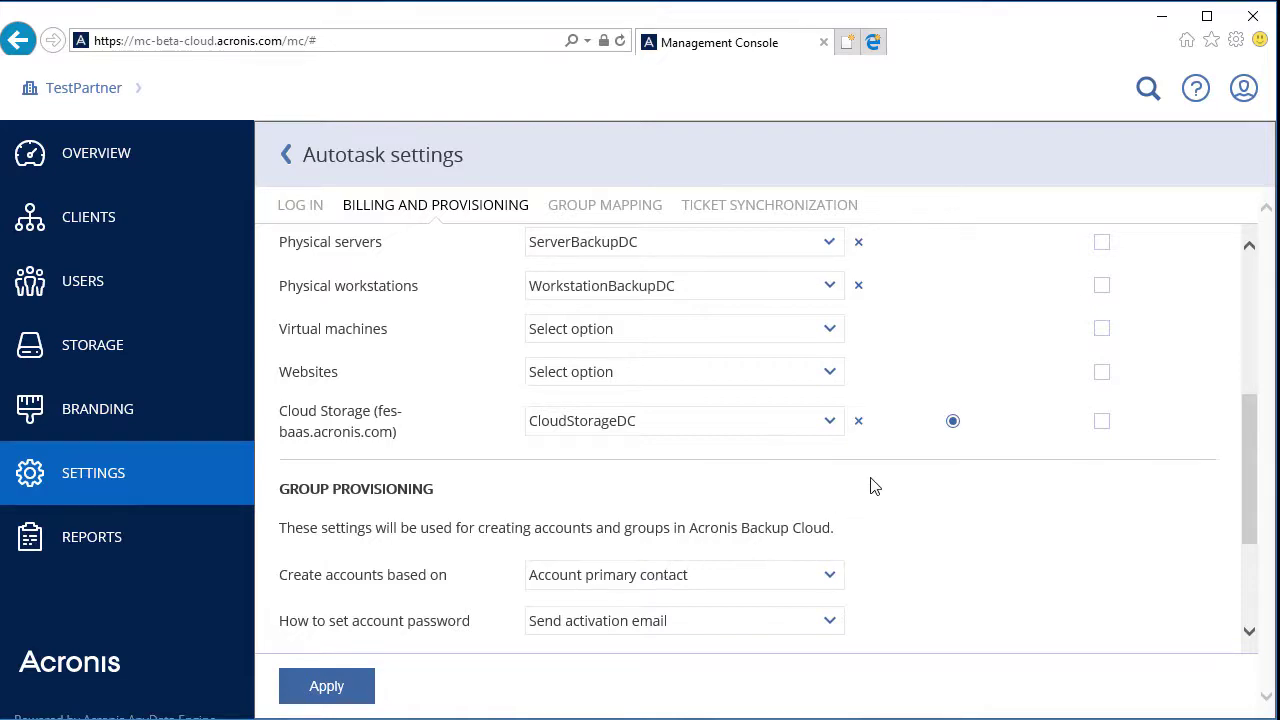
pyautogui.scroll(5, 870, 486)
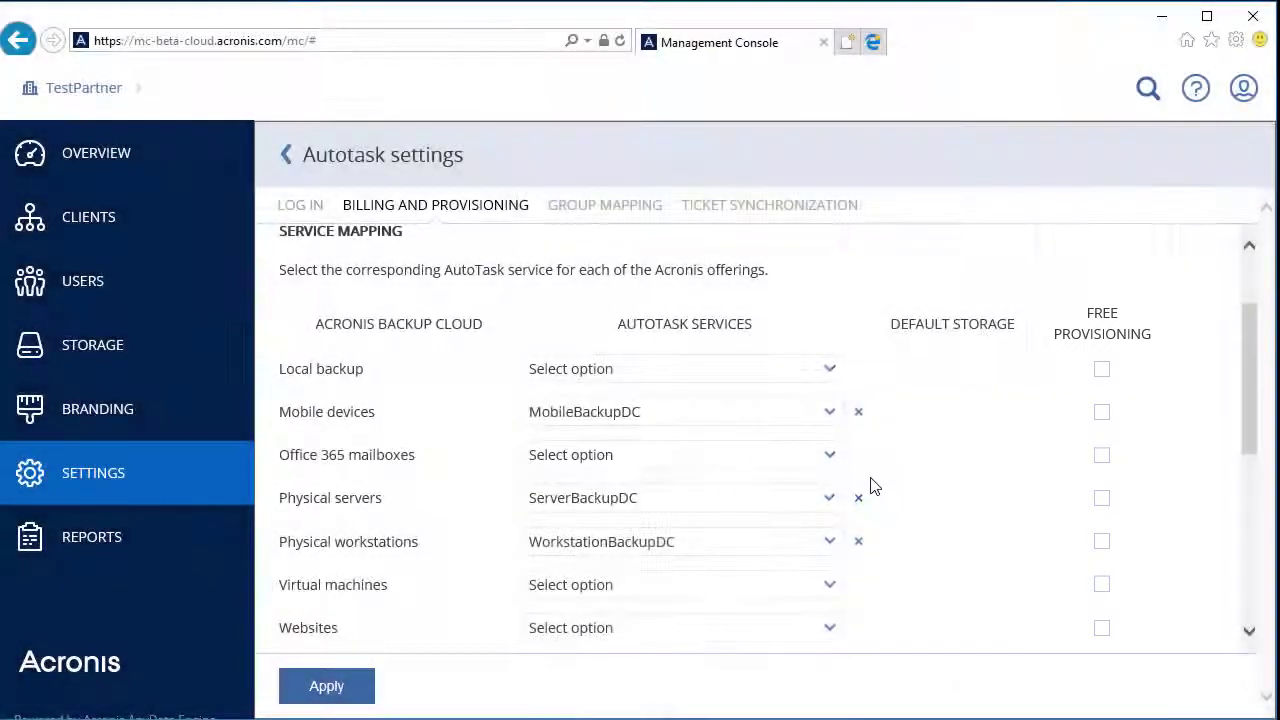
# Enable free provisioning for all four mapped offerings and apply the mappings
pyautogui.click(1102, 414)
pyautogui.click(1102, 497)
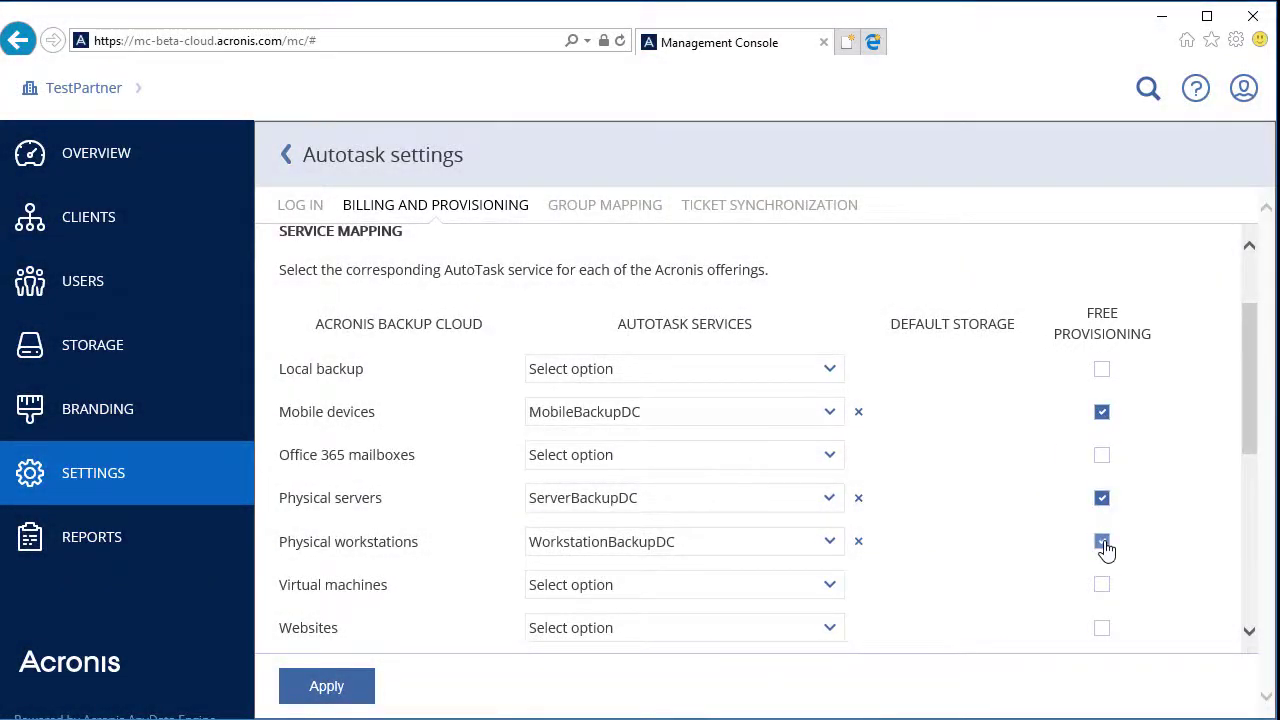
pyautogui.click(1102, 541)
pyautogui.scroll(-3, 1106, 550)
pyautogui.click(1104, 552)
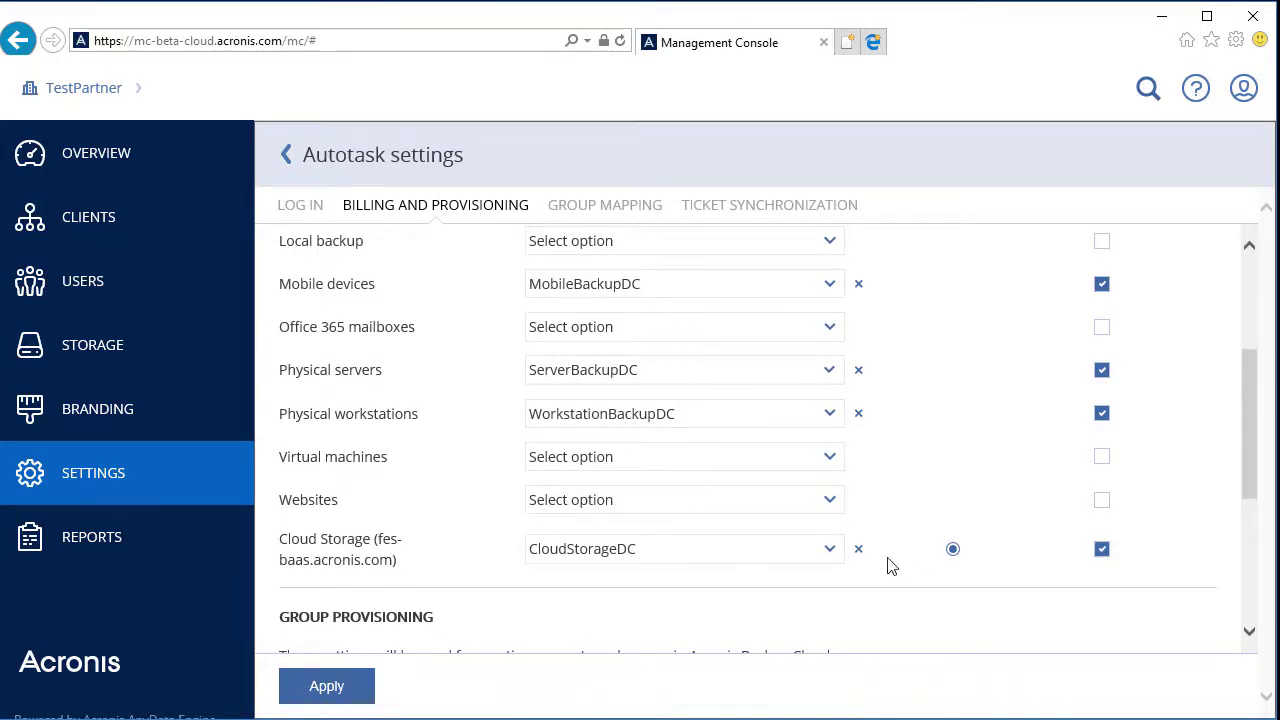
pyautogui.click(326, 686)
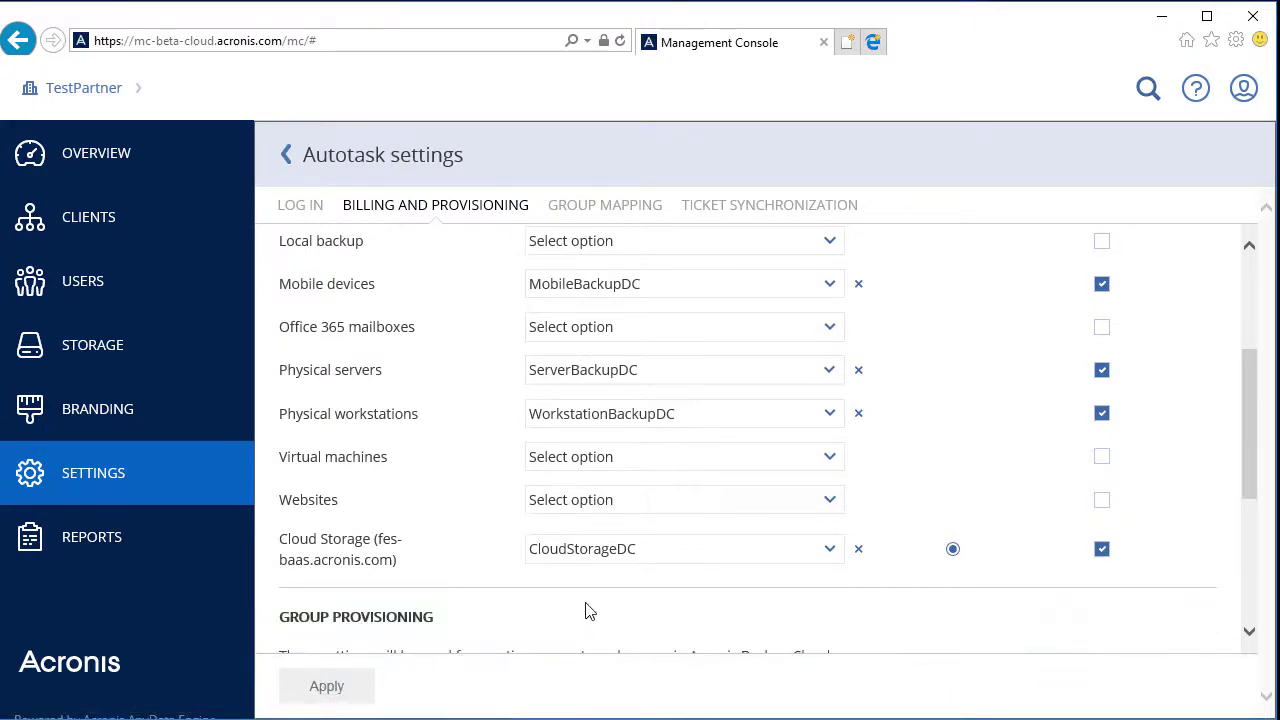
pyautogui.scroll(-1, 588, 608)
pyautogui.scroll(-2, 588, 608)
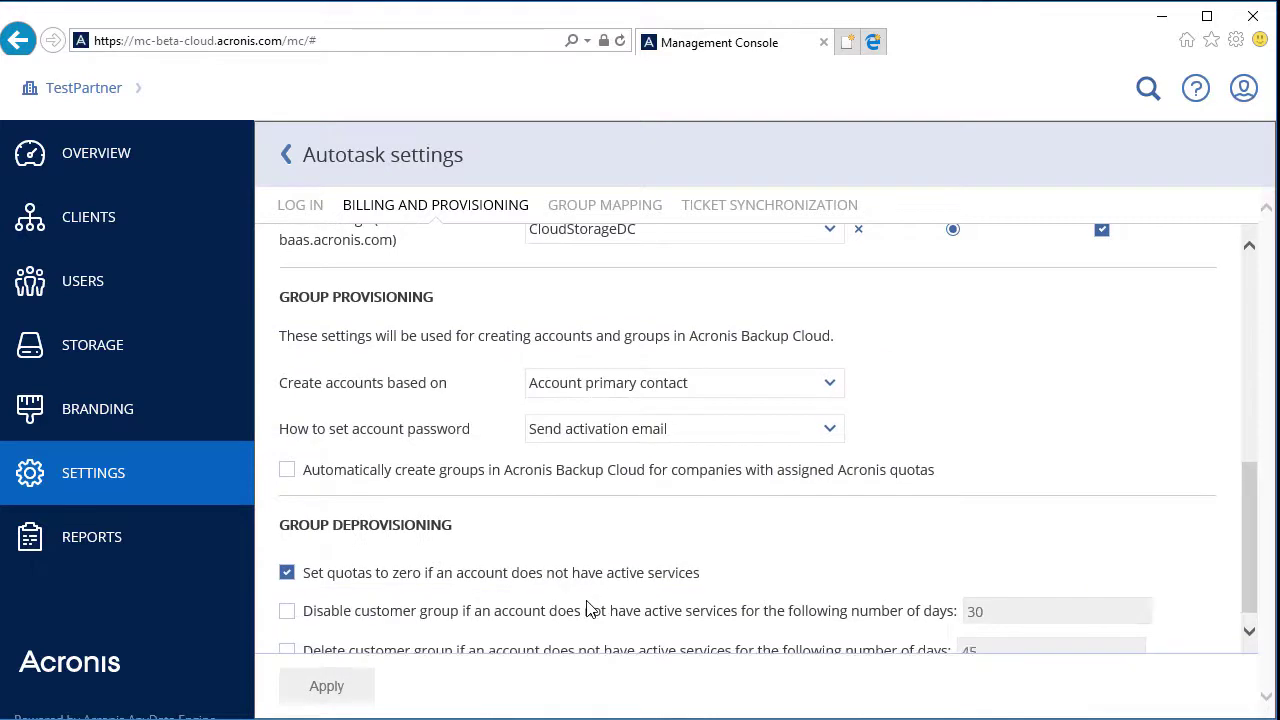
pyautogui.click(800, 396)
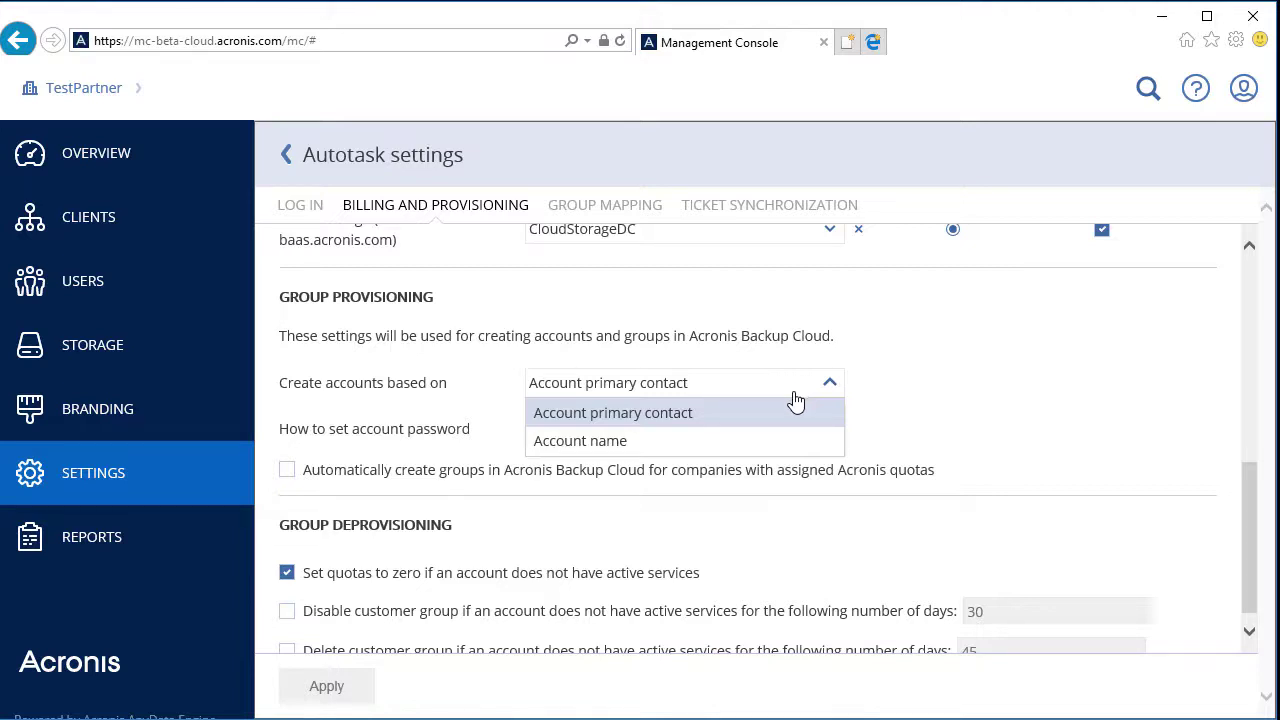
pyautogui.click(737, 441)
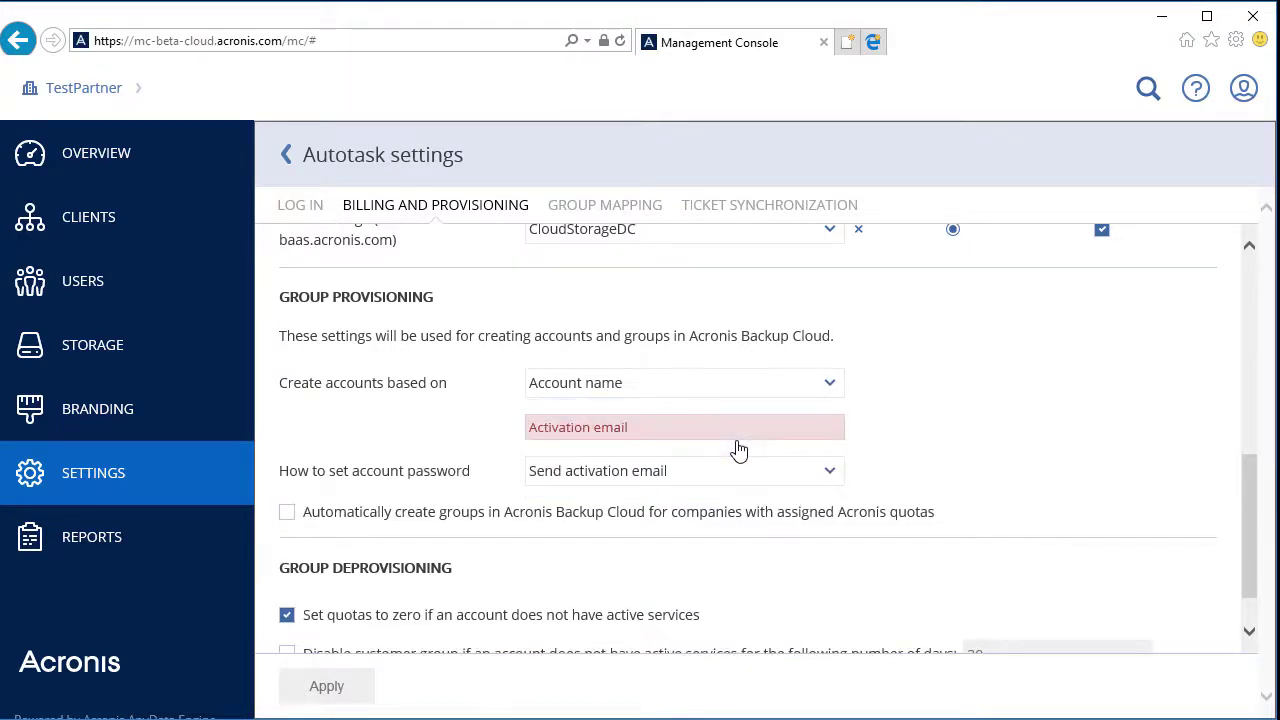
pyautogui.click(616, 427)
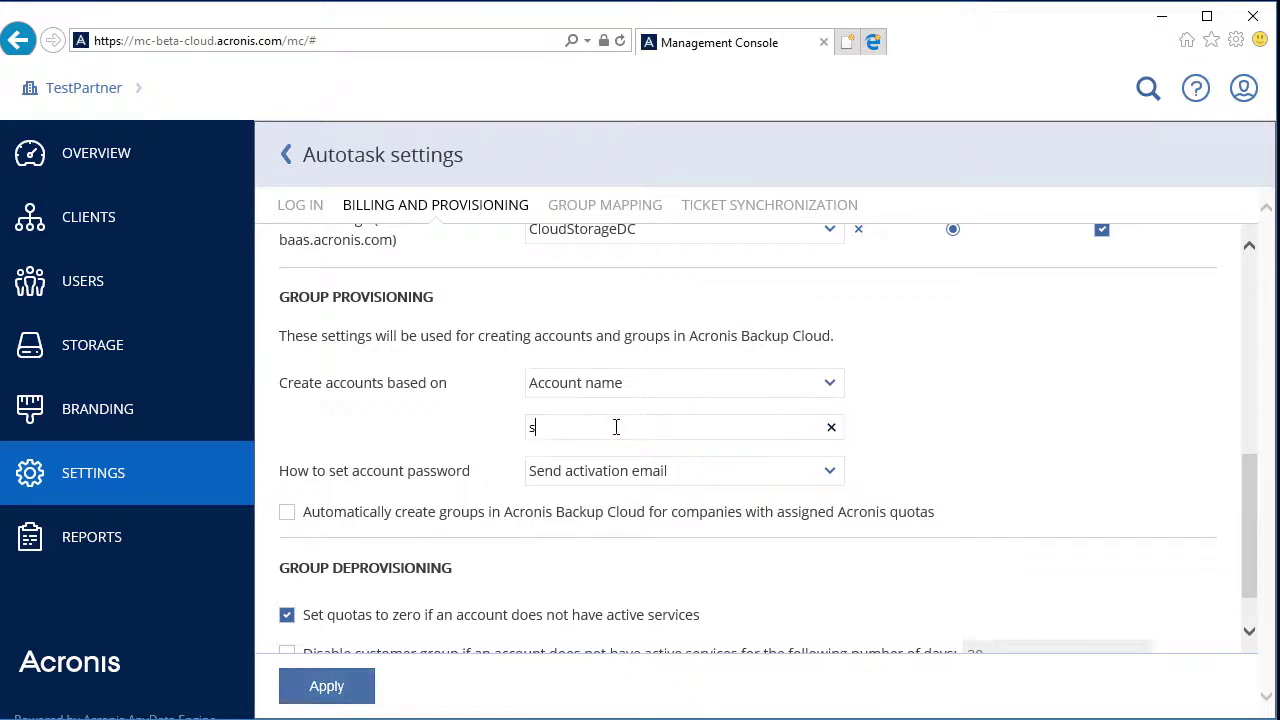
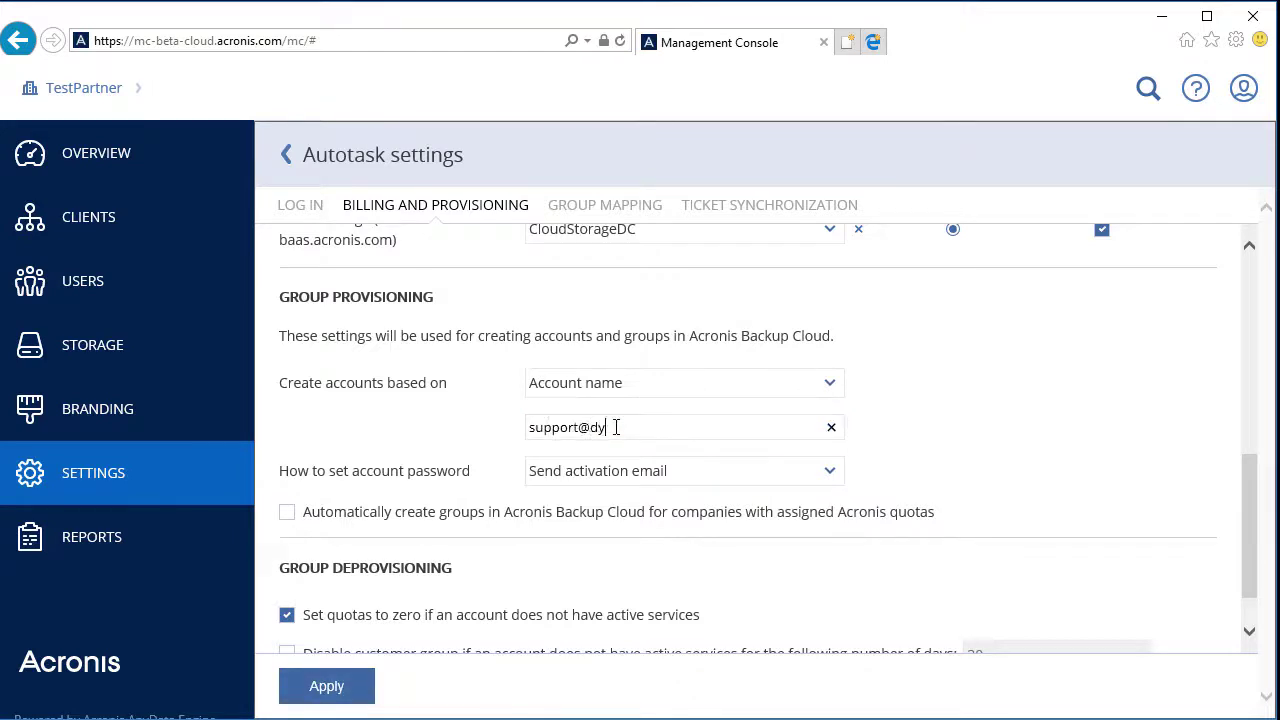
# Keep passwords set by activation email and zero quotas for inactive accounts, then apply
pyautogui.click(680, 476)
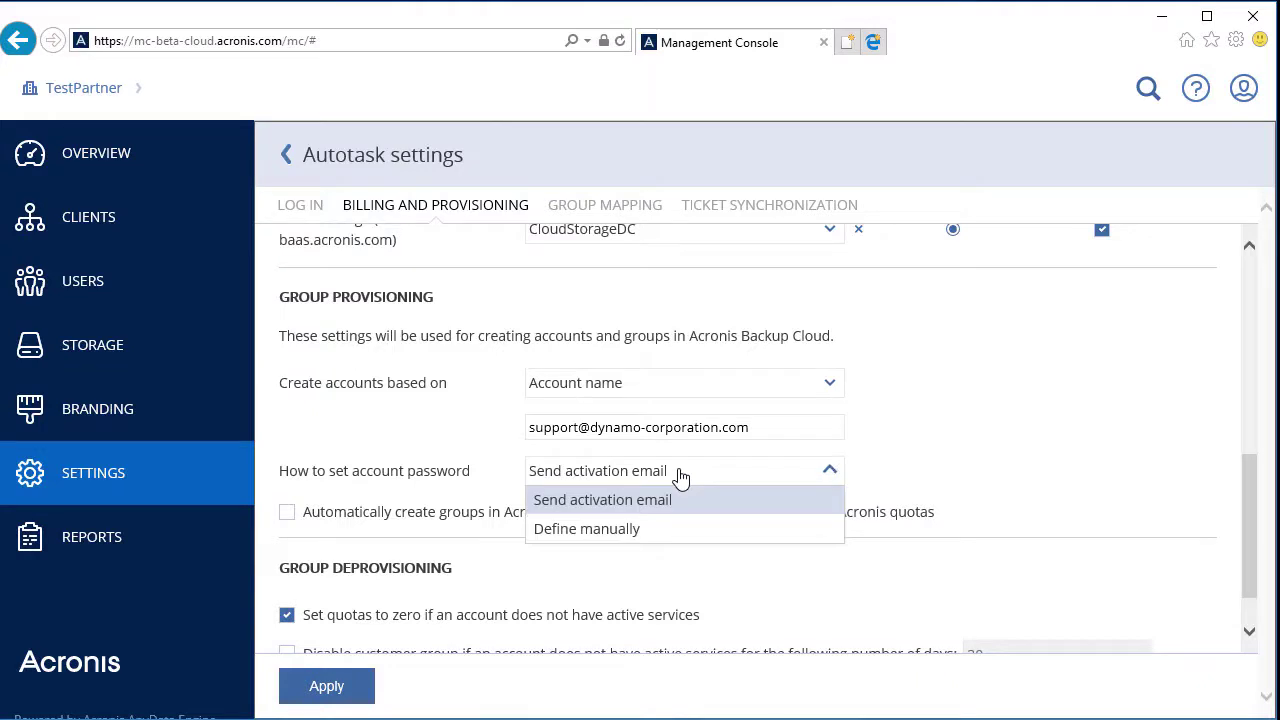
pyautogui.click(754, 508)
pyautogui.scroll(-1, 914, 460)
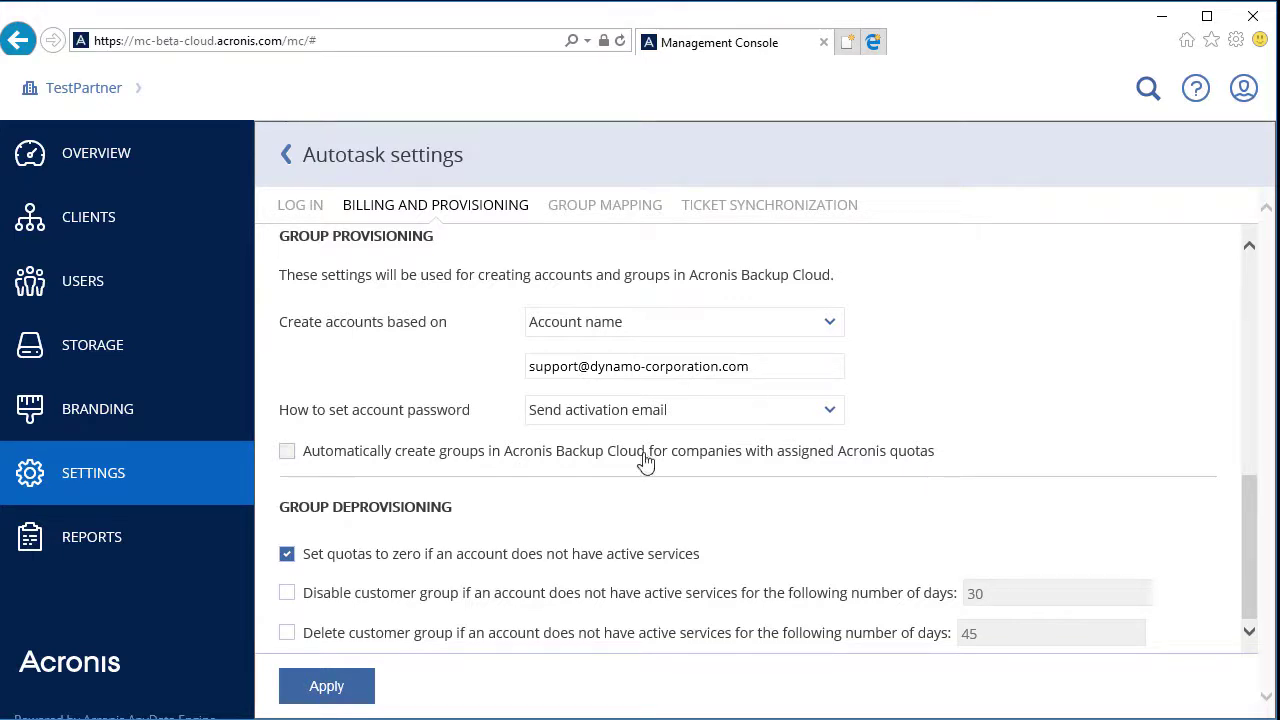
pyautogui.click(287, 558)
pyautogui.click(287, 558)
pyautogui.click(355, 686)
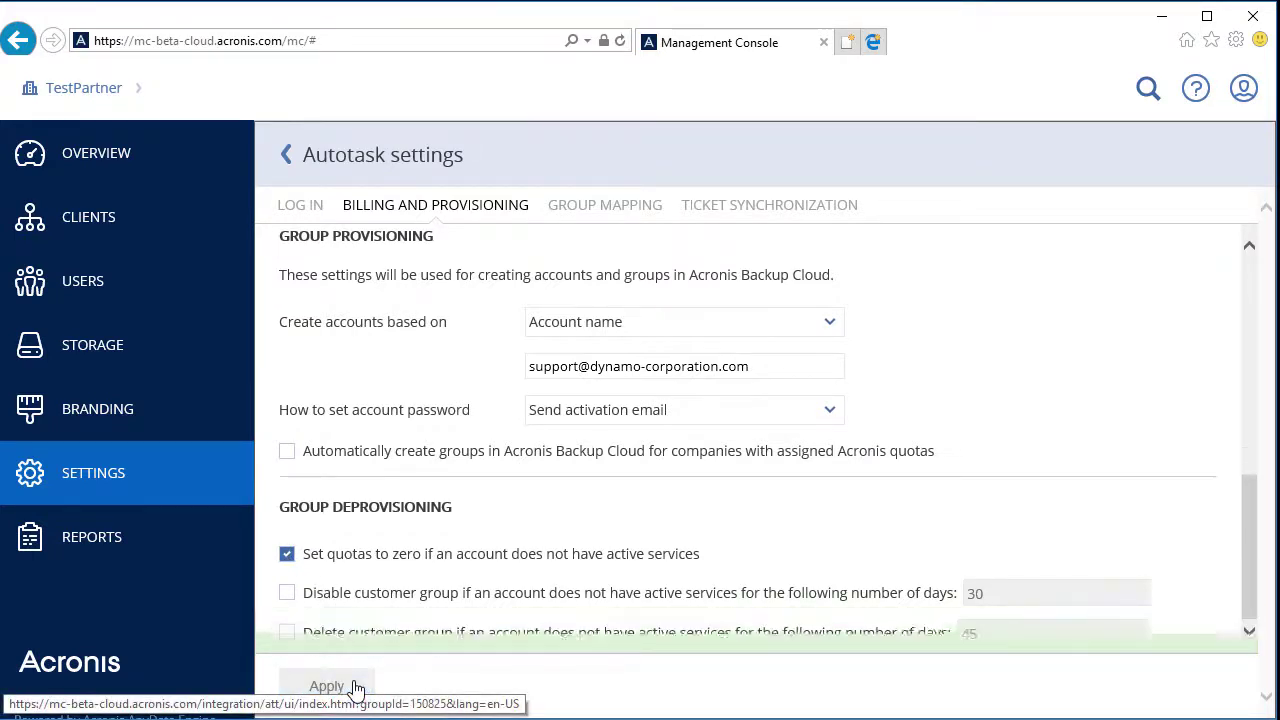
# Enable mapping backup alerts to Autotask tickets, excluding 'Activity succeeded with warnings' alerts
pyautogui.click(727, 207)
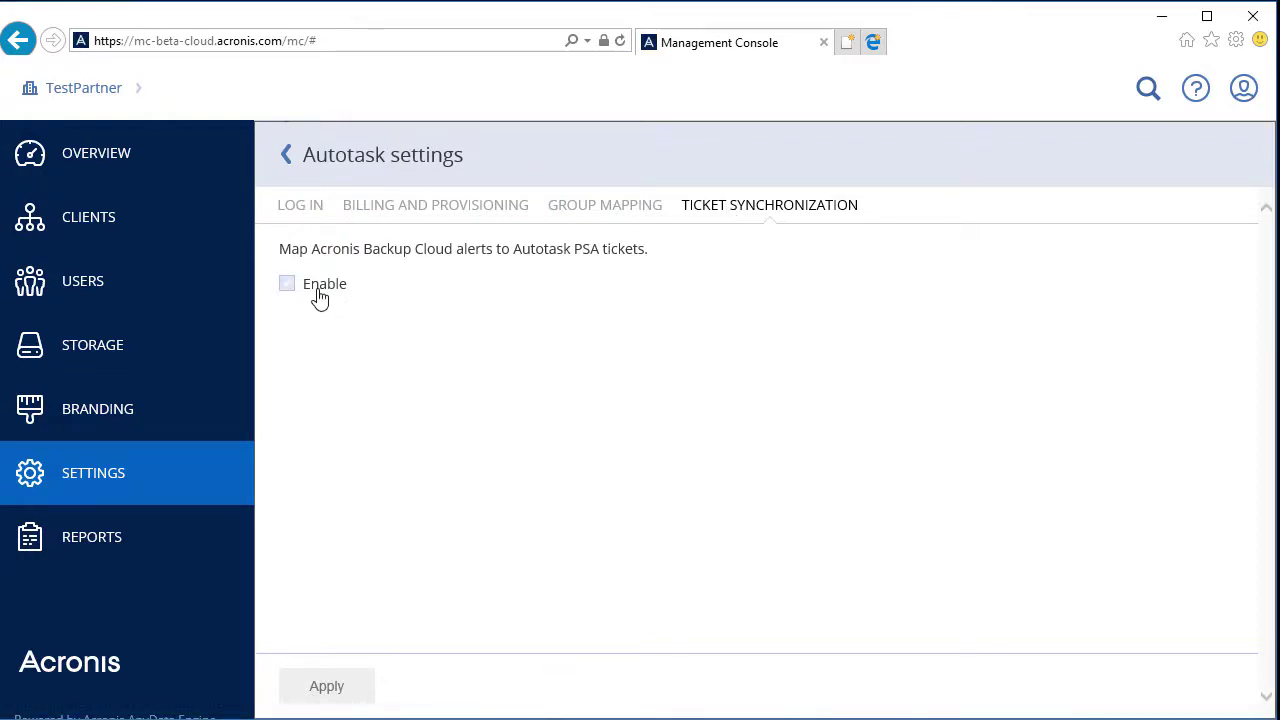
pyautogui.click(319, 290)
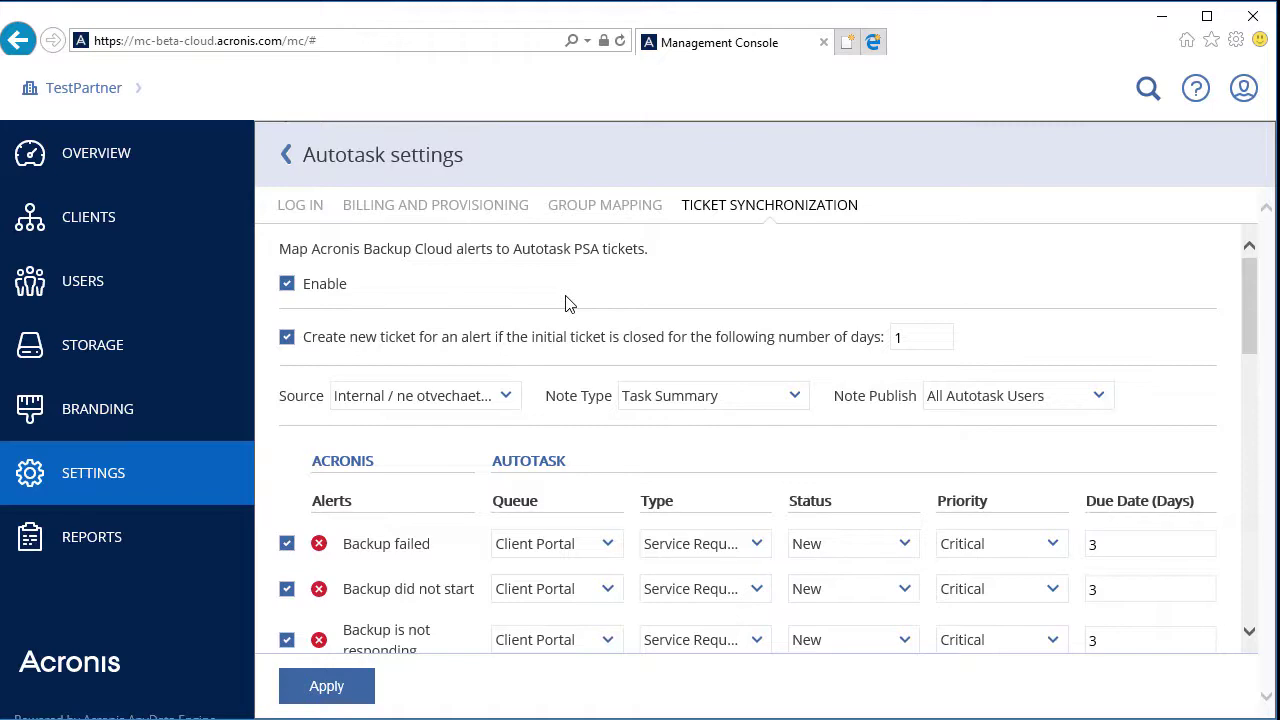
pyautogui.scroll(-8, 565, 305)
pyautogui.scroll(-3, 565, 309)
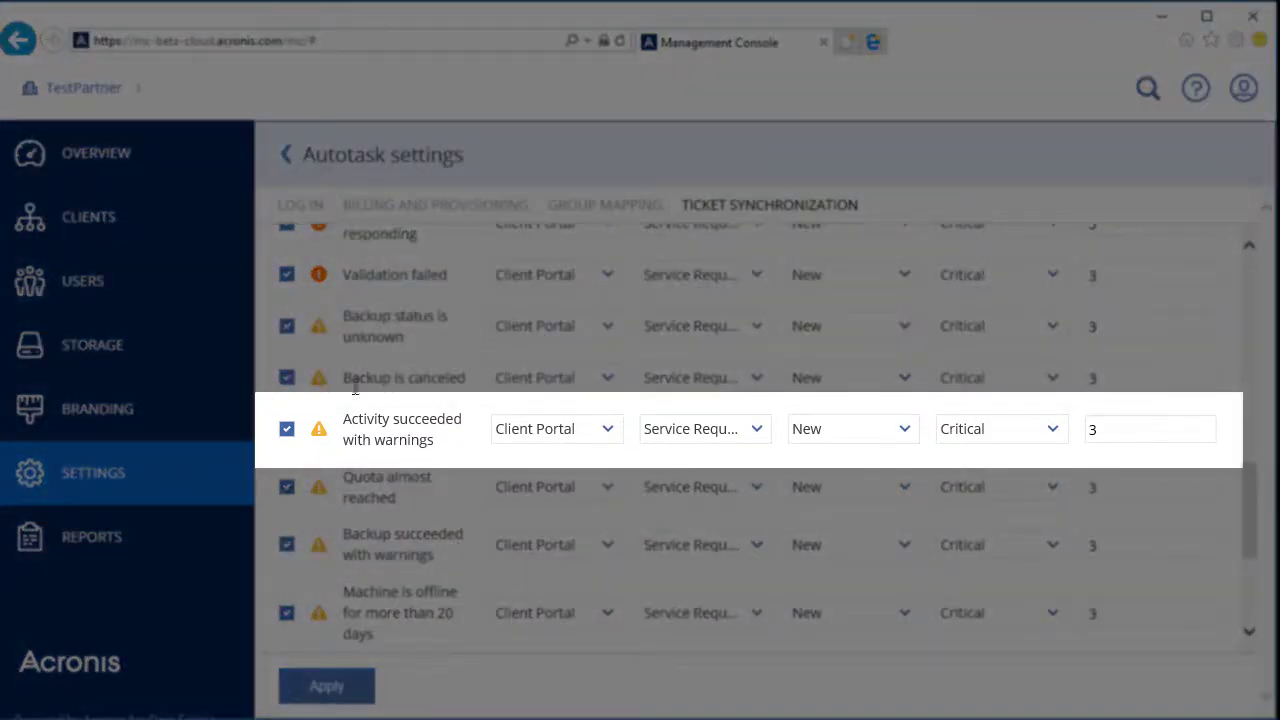
pyautogui.click(290, 430)
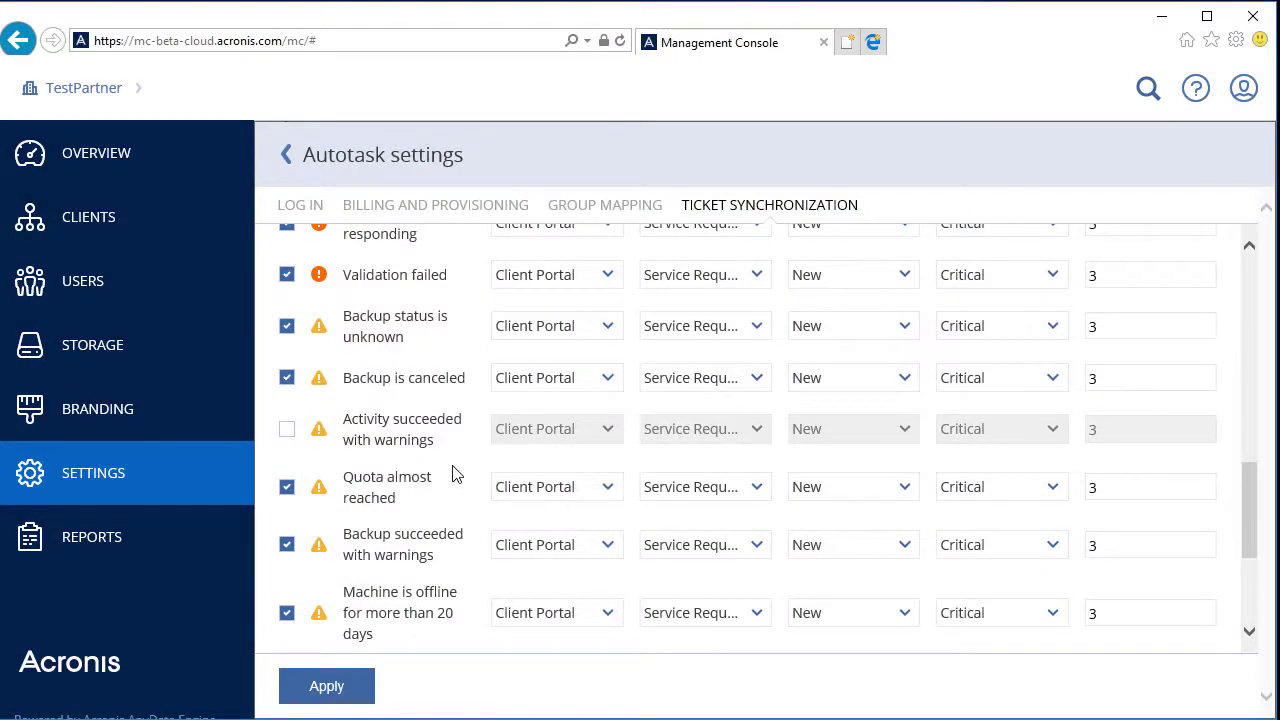
# Keep new tickets created for closed alerts, with the waiting period set to 2 days
pyautogui.scroll(10, 452, 473)
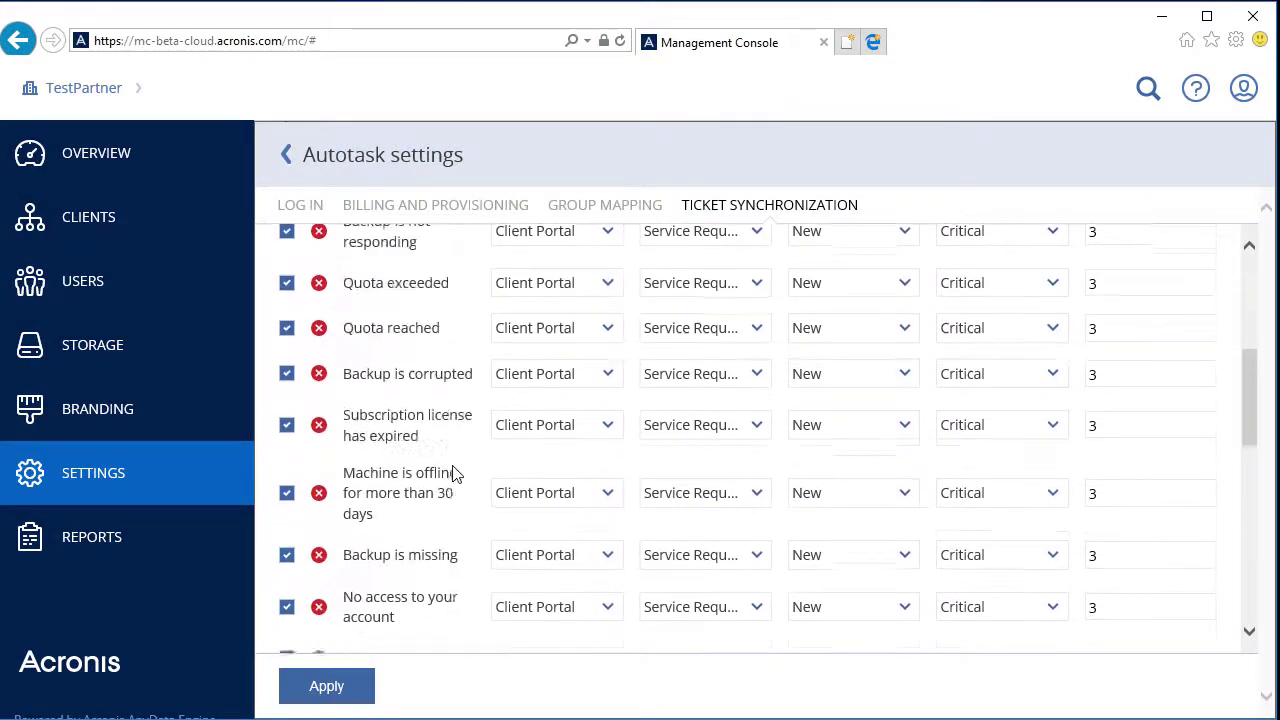
pyautogui.scroll(3, 452, 473)
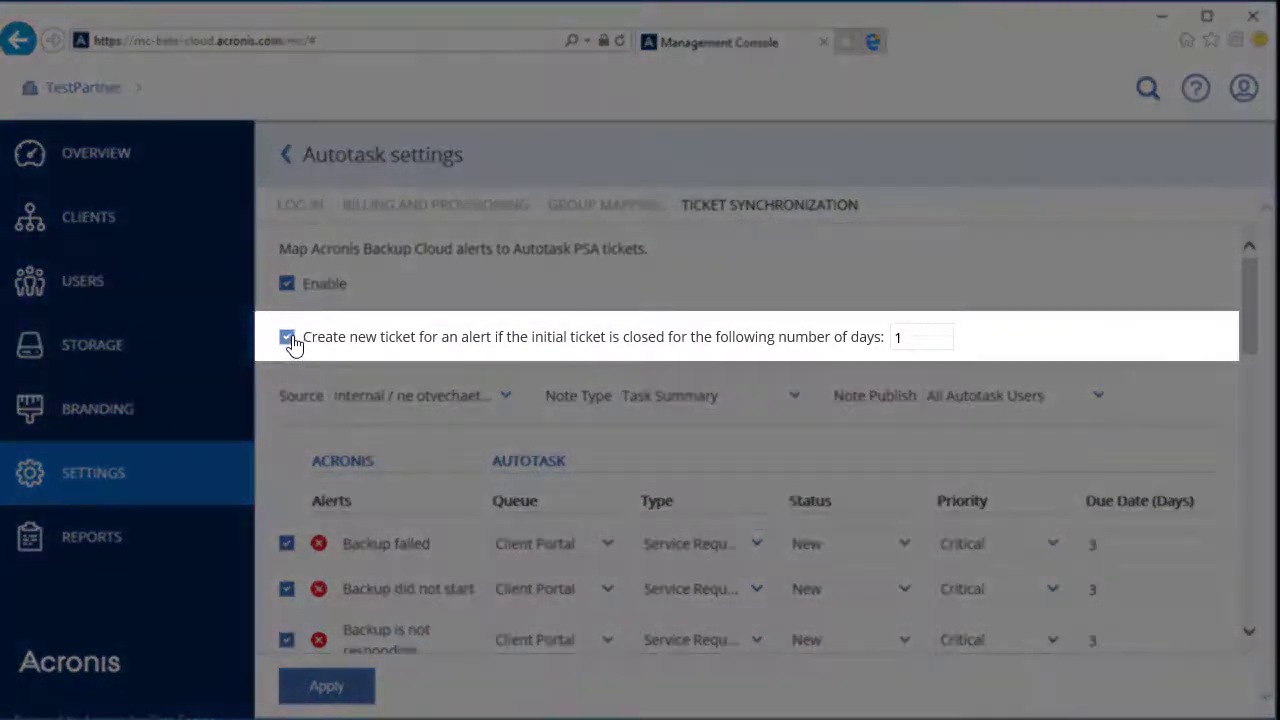
pyautogui.click(288, 338)
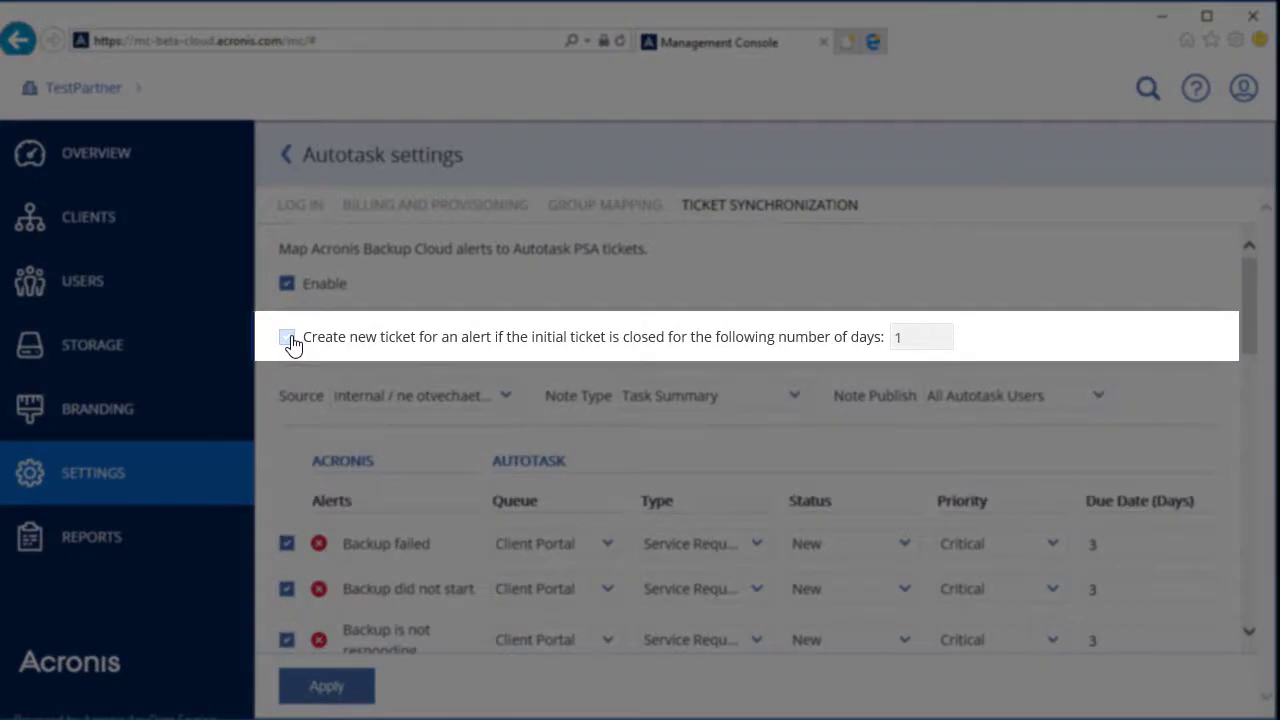
pyautogui.click(288, 338)
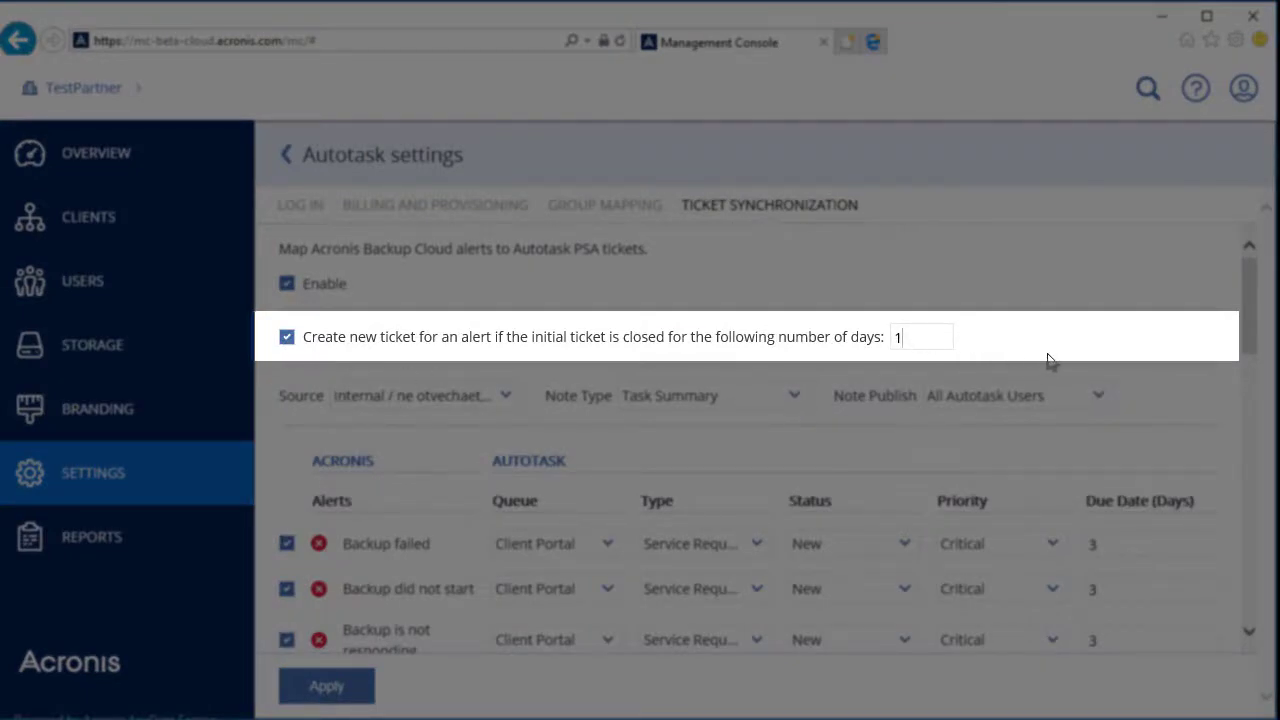
pyautogui.press('BackSpace')
pyautogui.write('2')
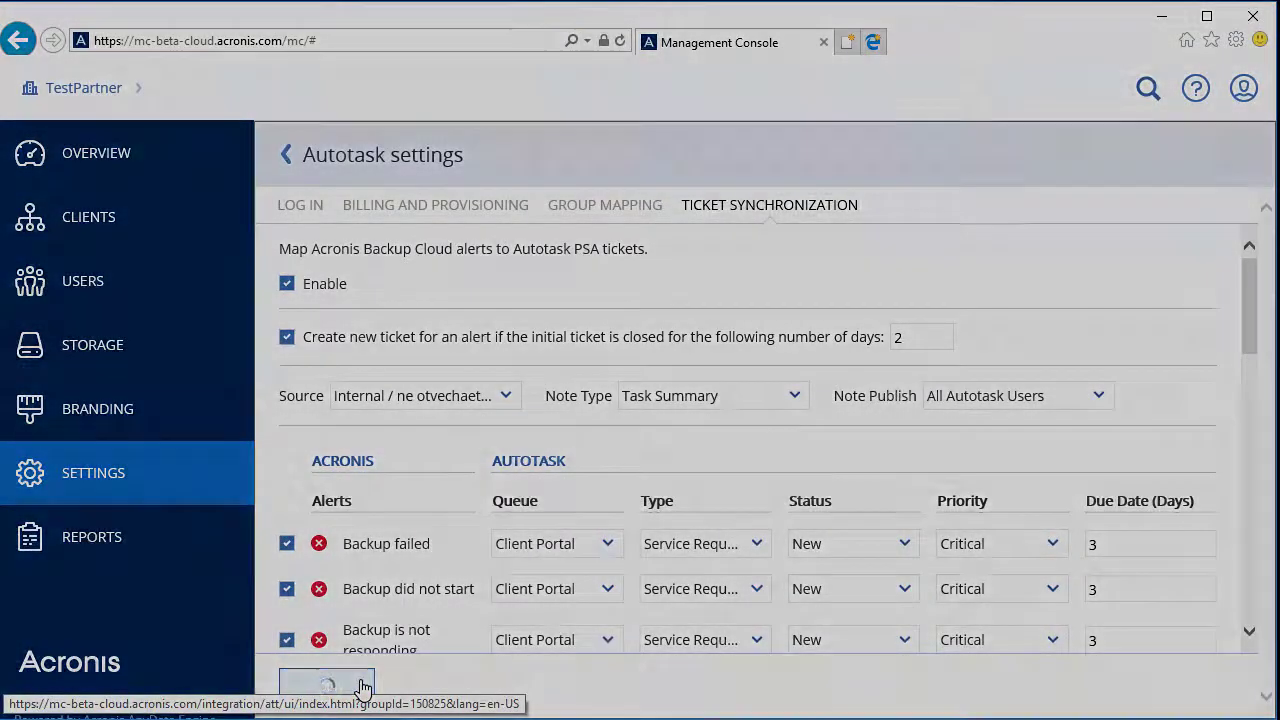
# On Group Mapping, search 'dyn' and select the Dynamo Corporation Autotask account
pyautogui.click(645, 208)
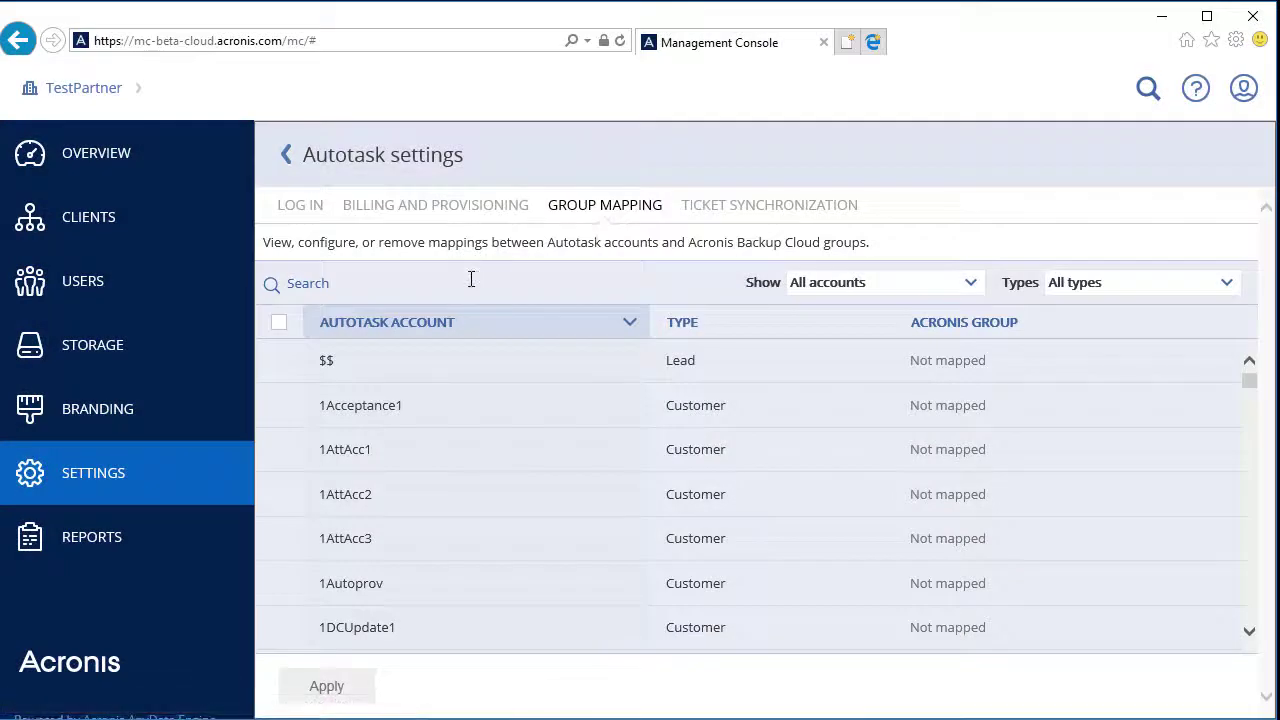
pyautogui.click(471, 280)
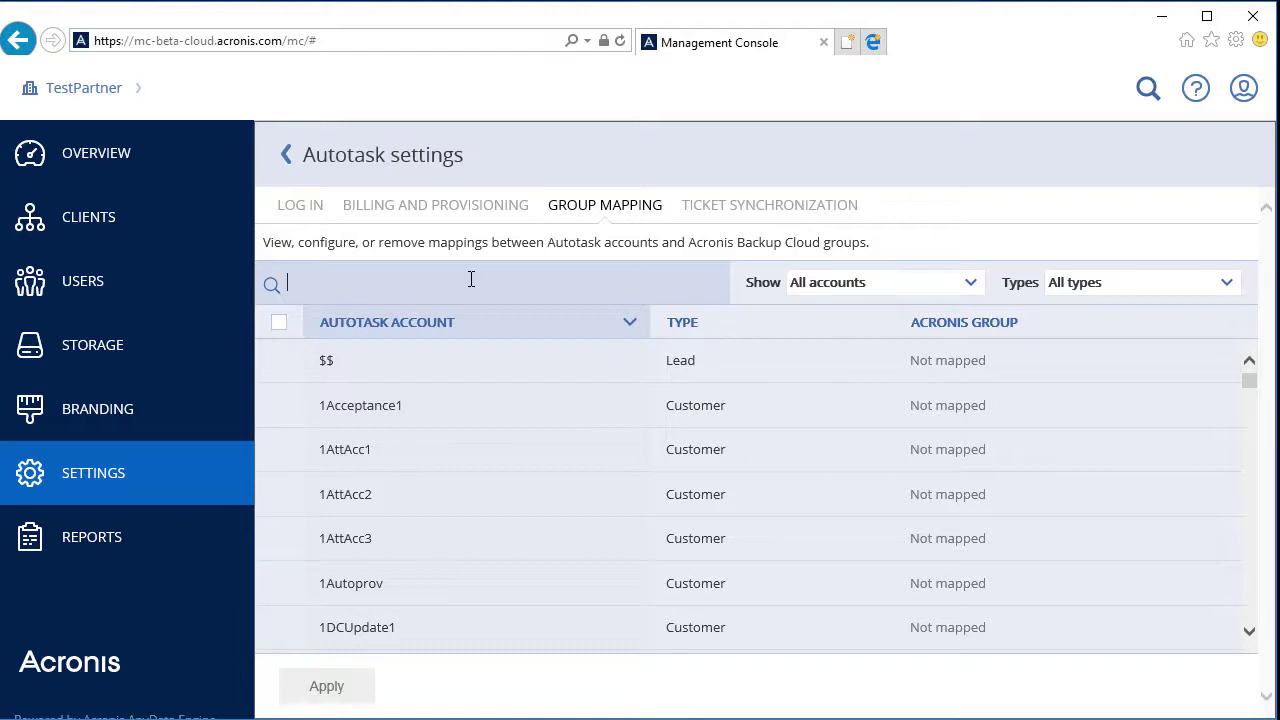
pyautogui.write('dyn')
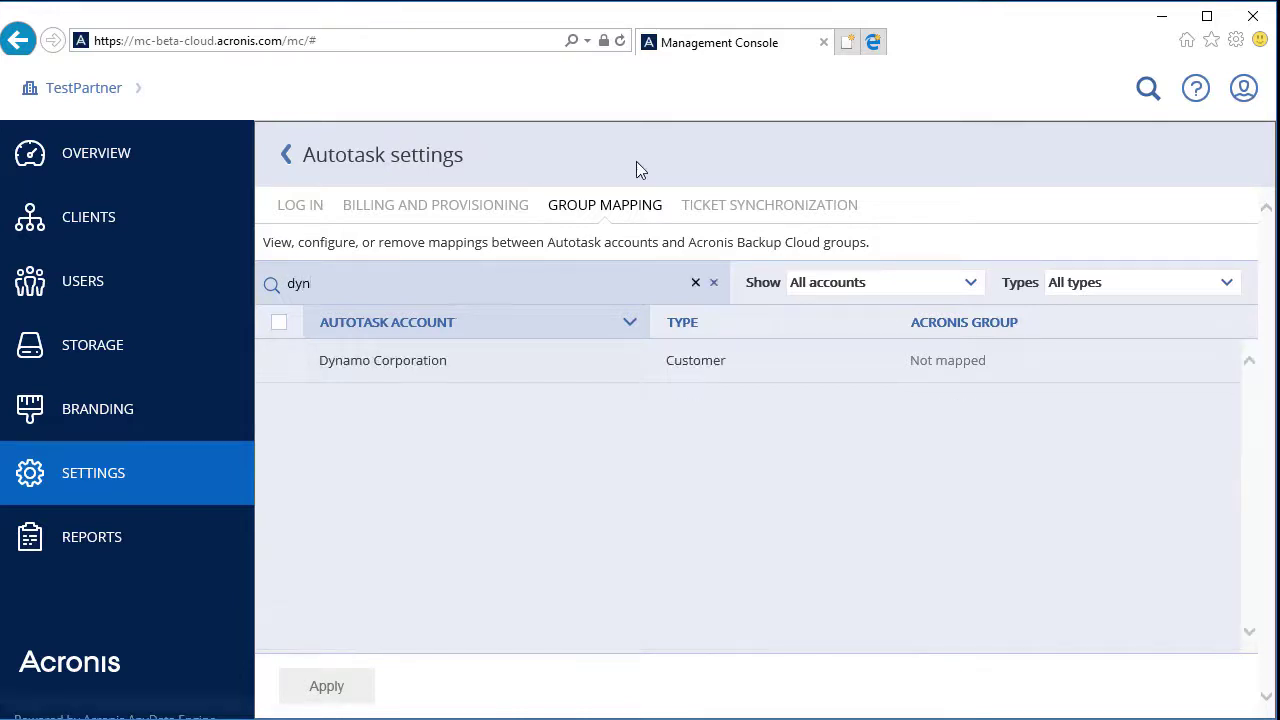
pyautogui.click(451, 363)
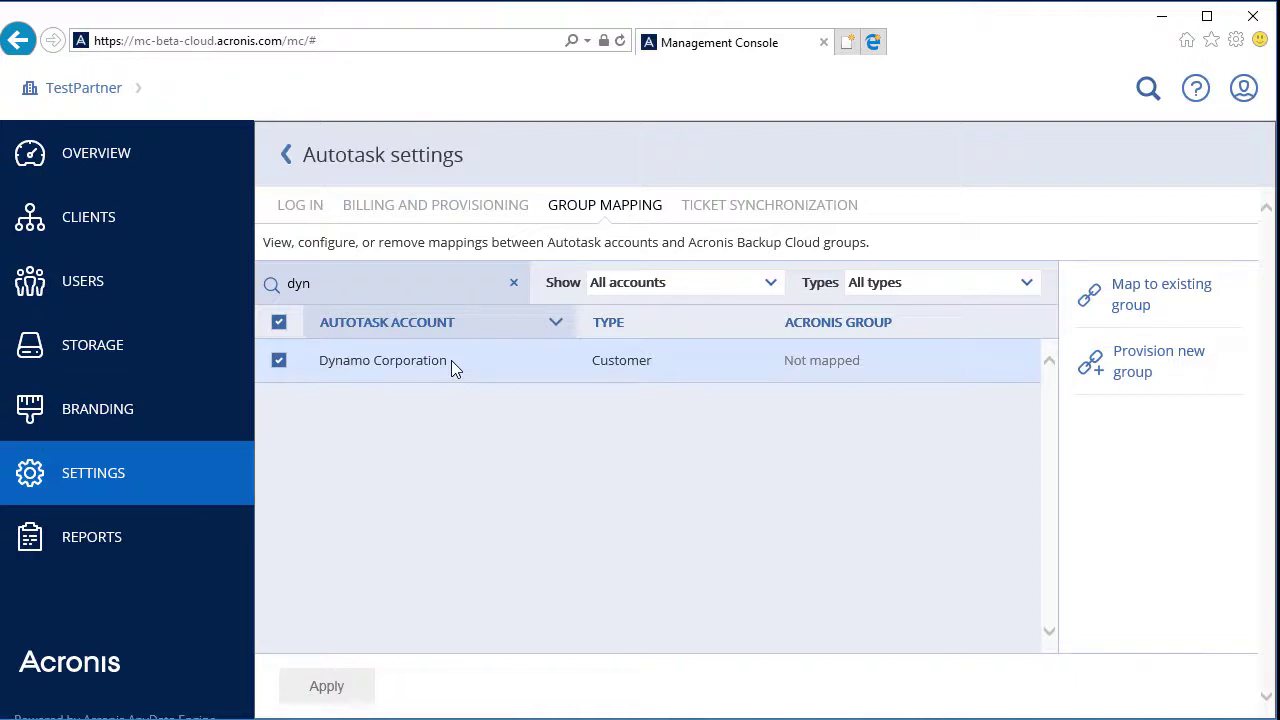
# Map it to the existing Dynamo Corporation group under TestPartner and save
pyautogui.click(1124, 303)
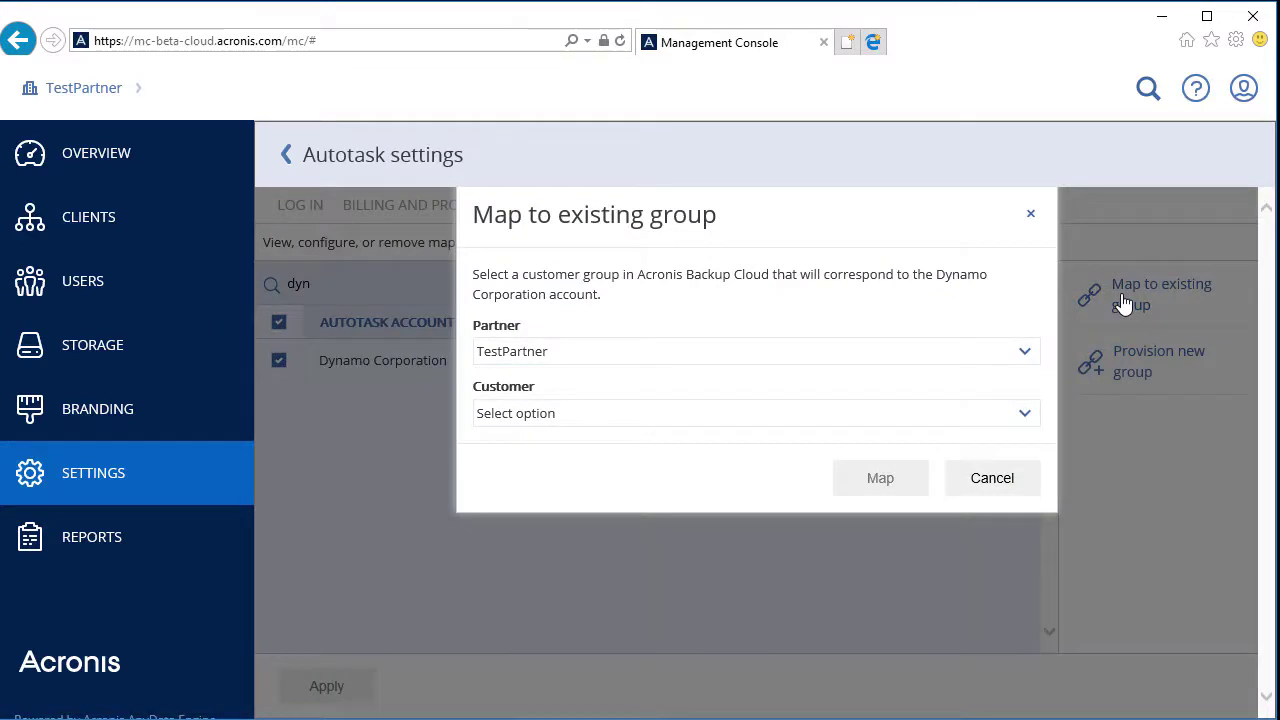
pyautogui.click(1022, 351)
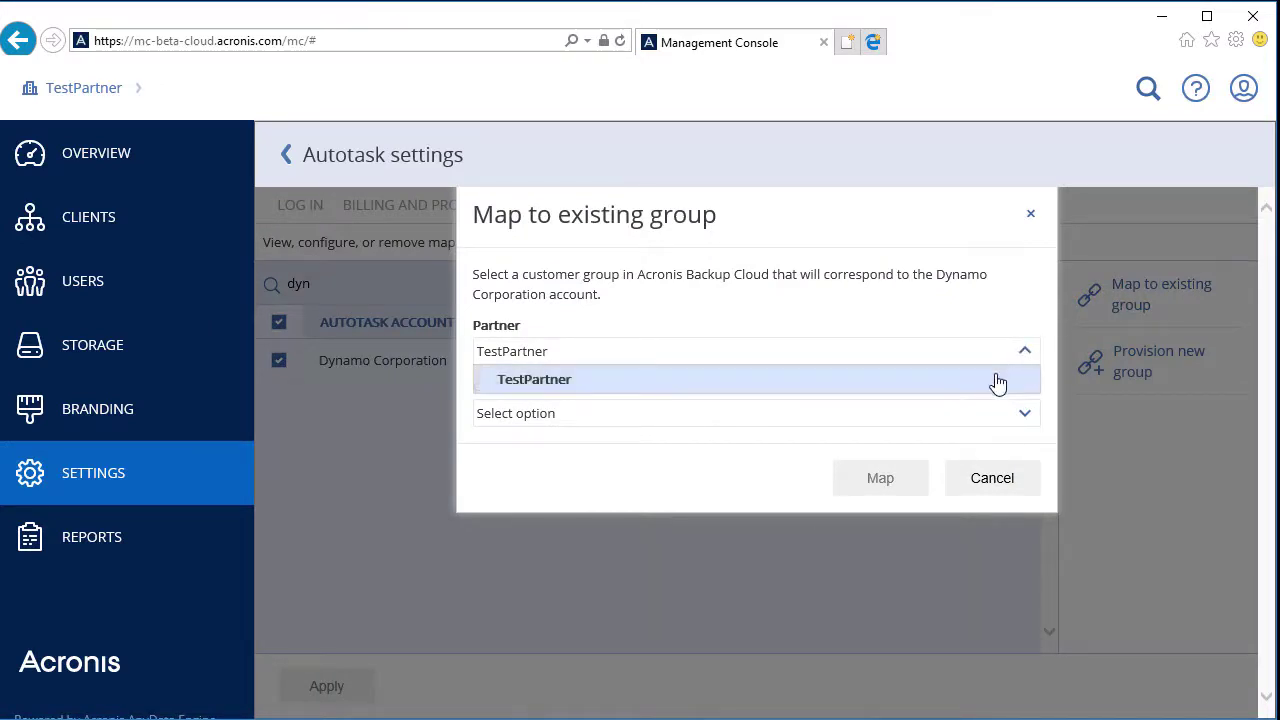
pyautogui.click(985, 379)
pyautogui.click(1024, 412)
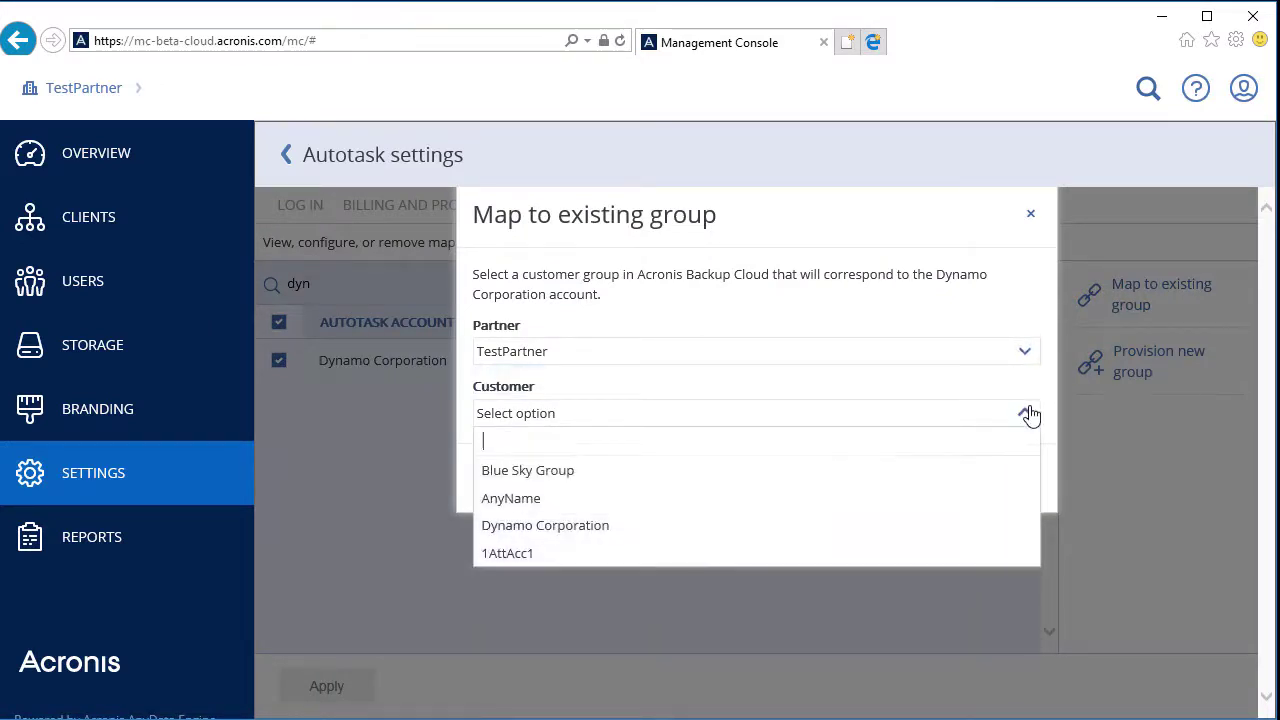
pyautogui.click(758, 522)
pyautogui.click(883, 488)
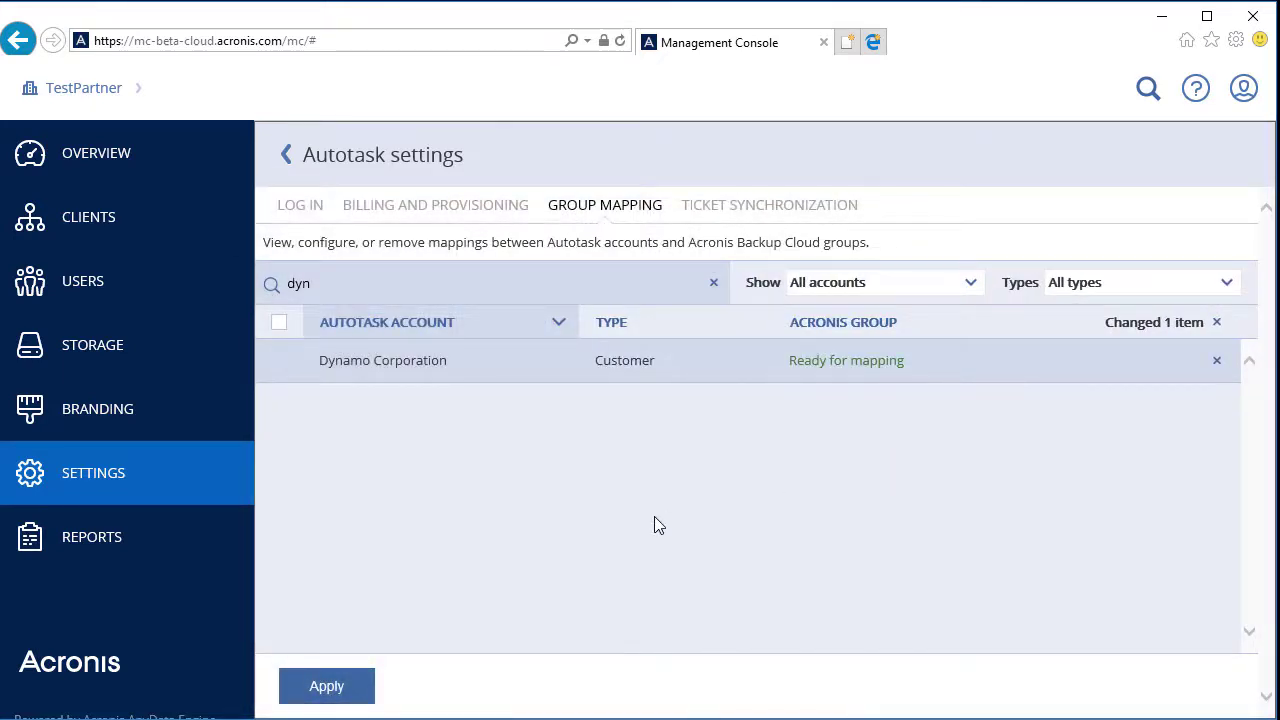
pyautogui.click(360, 684)
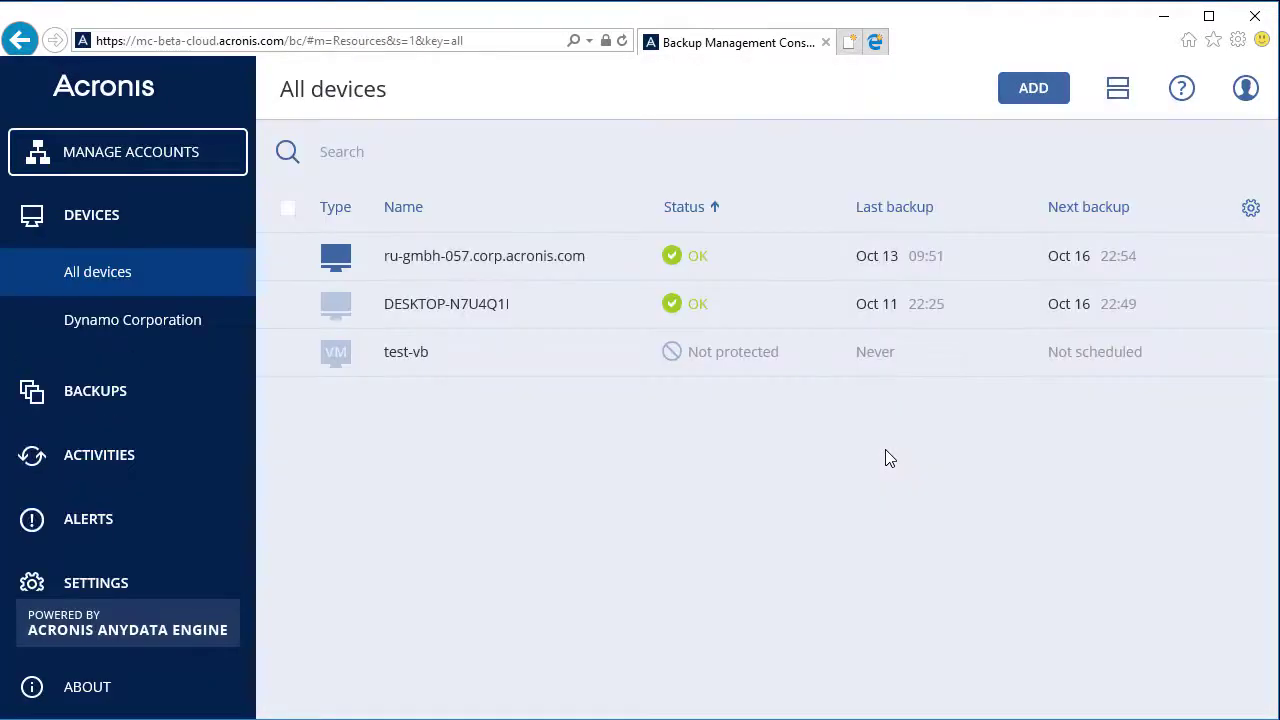
# Run the ru-gmbh-057.corp.acronis.com Files/folders to Cloud Storage backup now and watch it fail
pyautogui.click(534, 258)
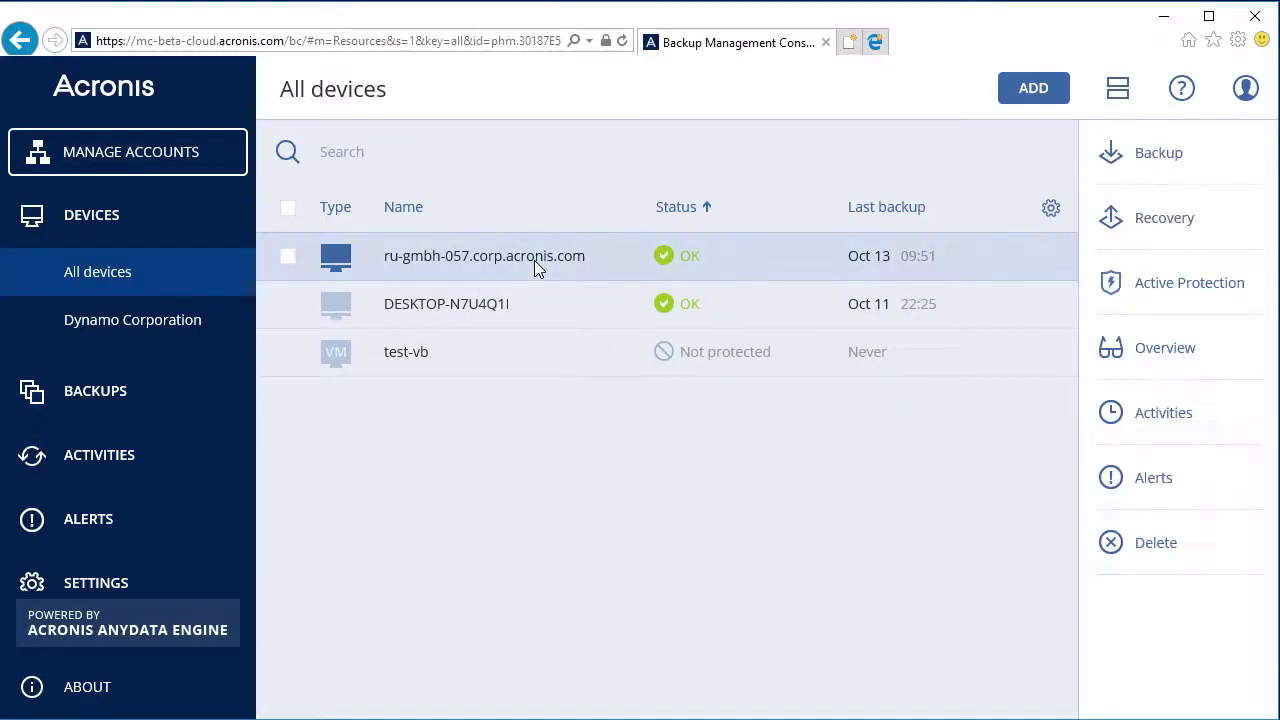
pyautogui.click(1155, 170)
pyautogui.scroll(-1, 1122, 314)
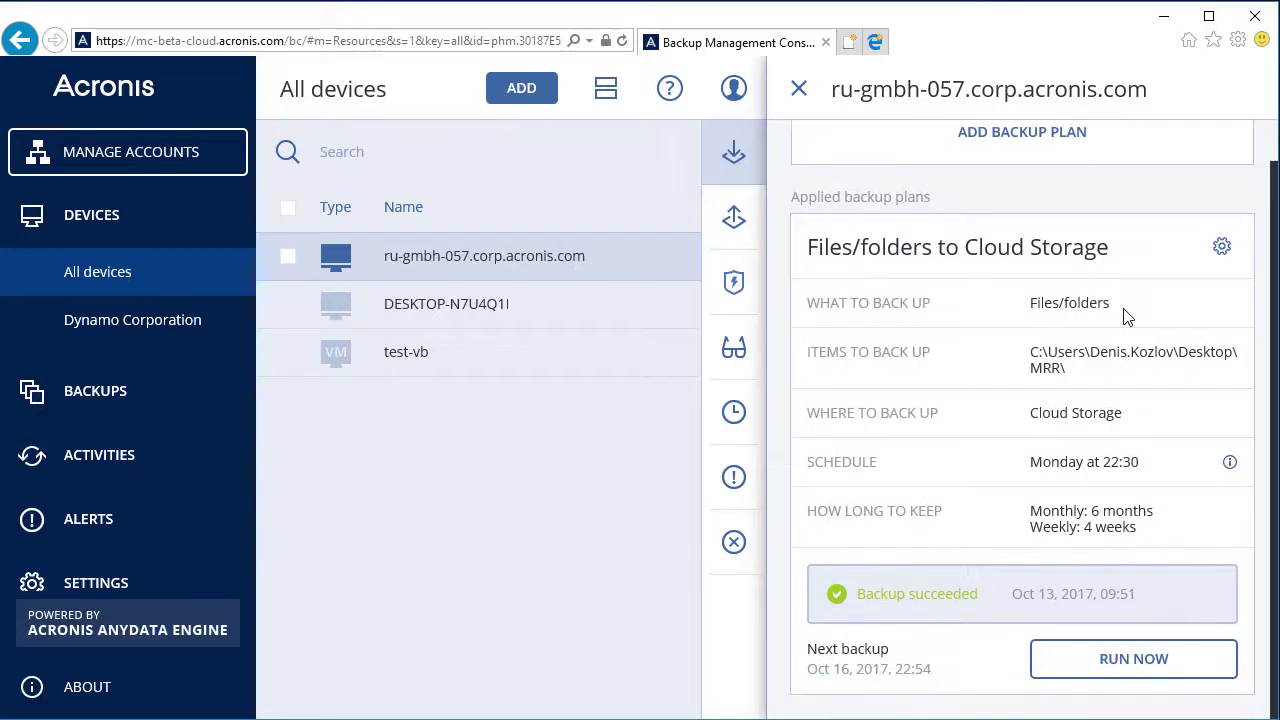
pyautogui.click(1066, 670)
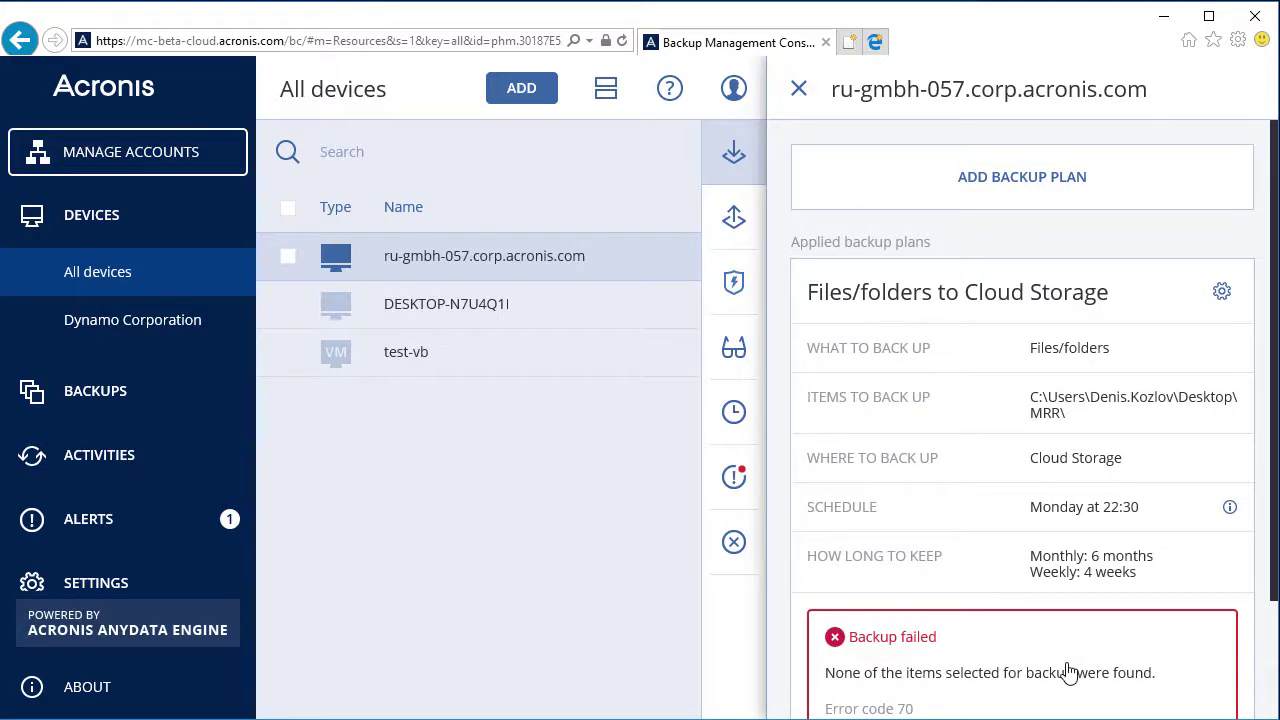
pyautogui.scroll(-1, 1186, 581)
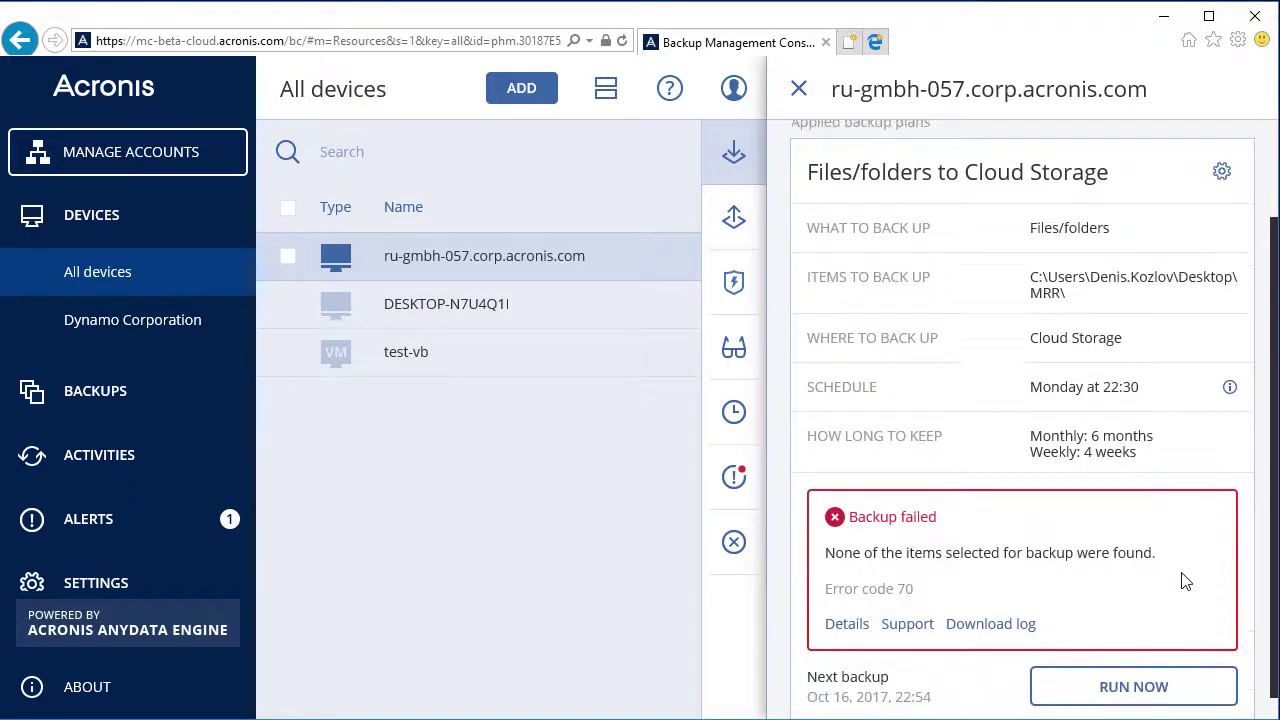
pyautogui.scroll(-1, 1186, 581)
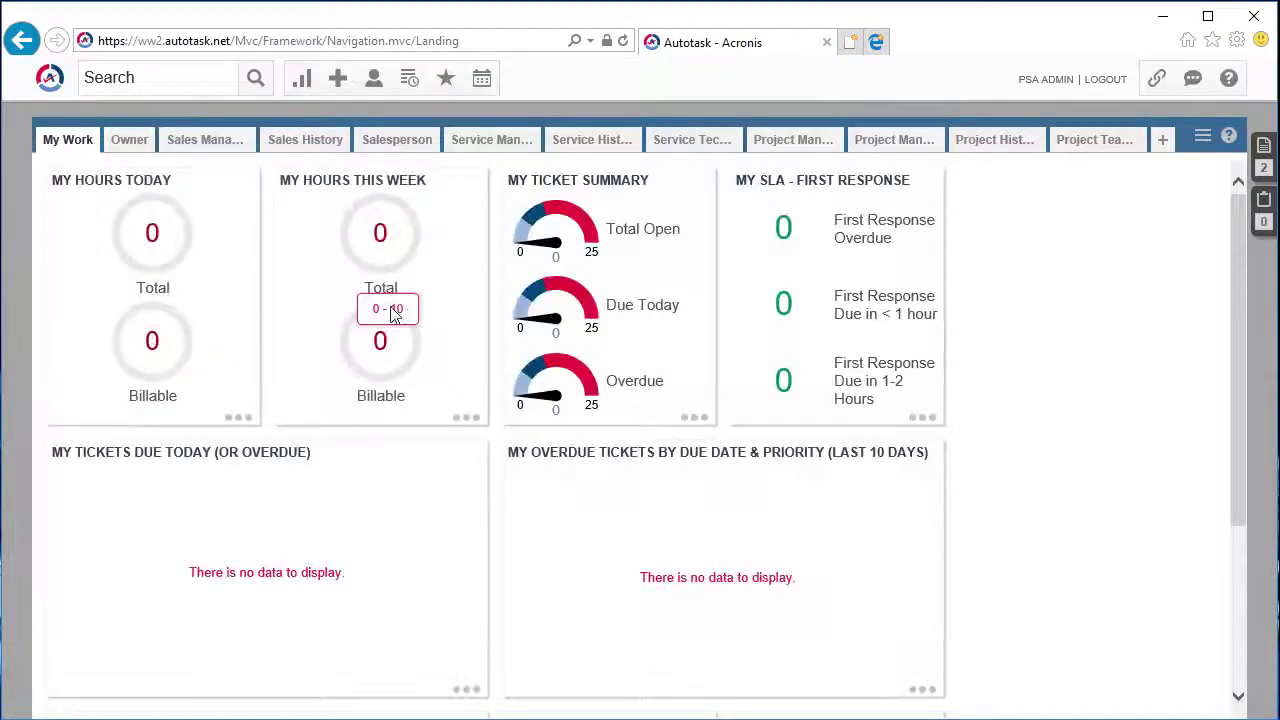
# From the Service Manager dashboard's new open tickets, review Dynamo Corporation's critical Backup failed ticket
pyautogui.click(496, 146)
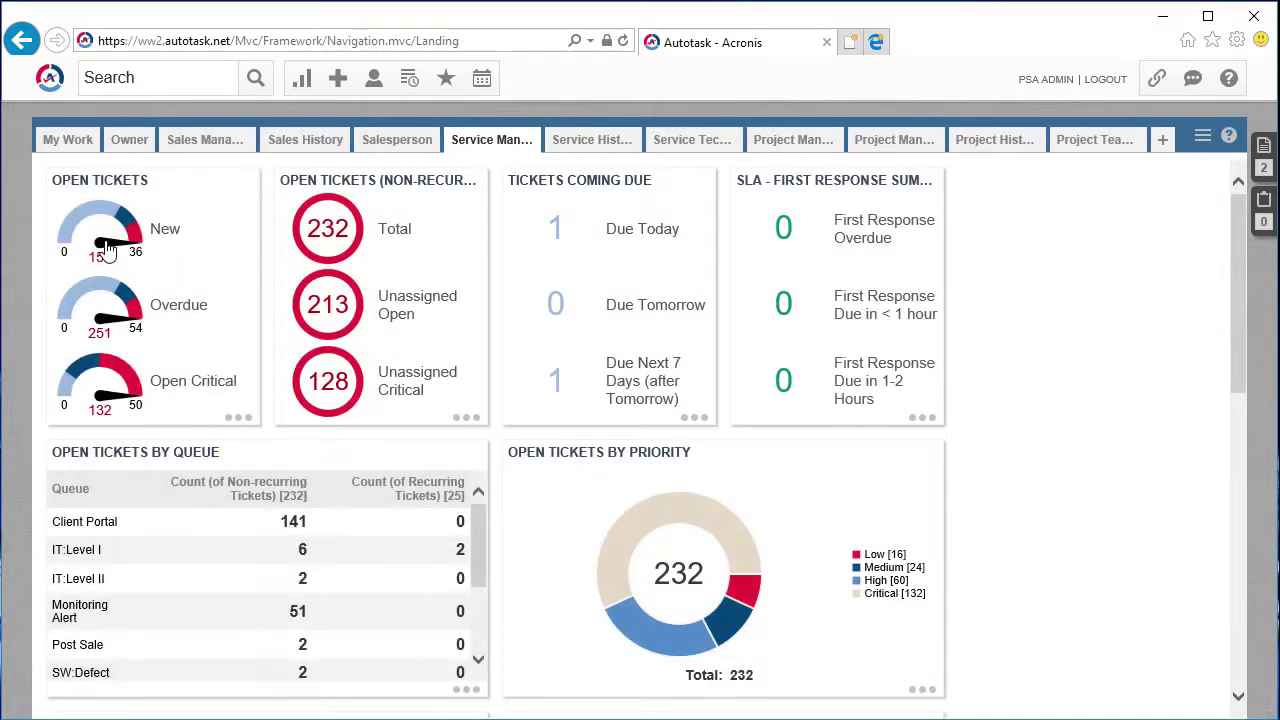
pyautogui.click(108, 251)
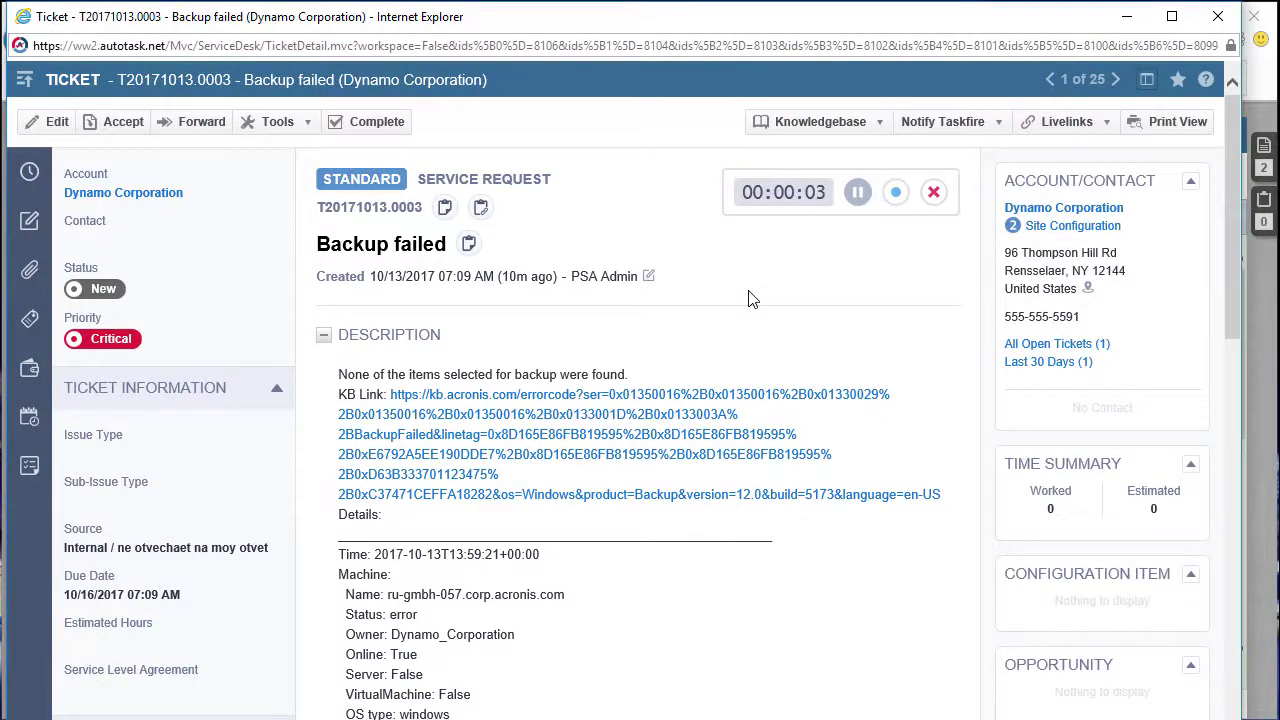
pyautogui.scroll(-3, 752, 299)
pyautogui.scroll(-6, 752, 299)
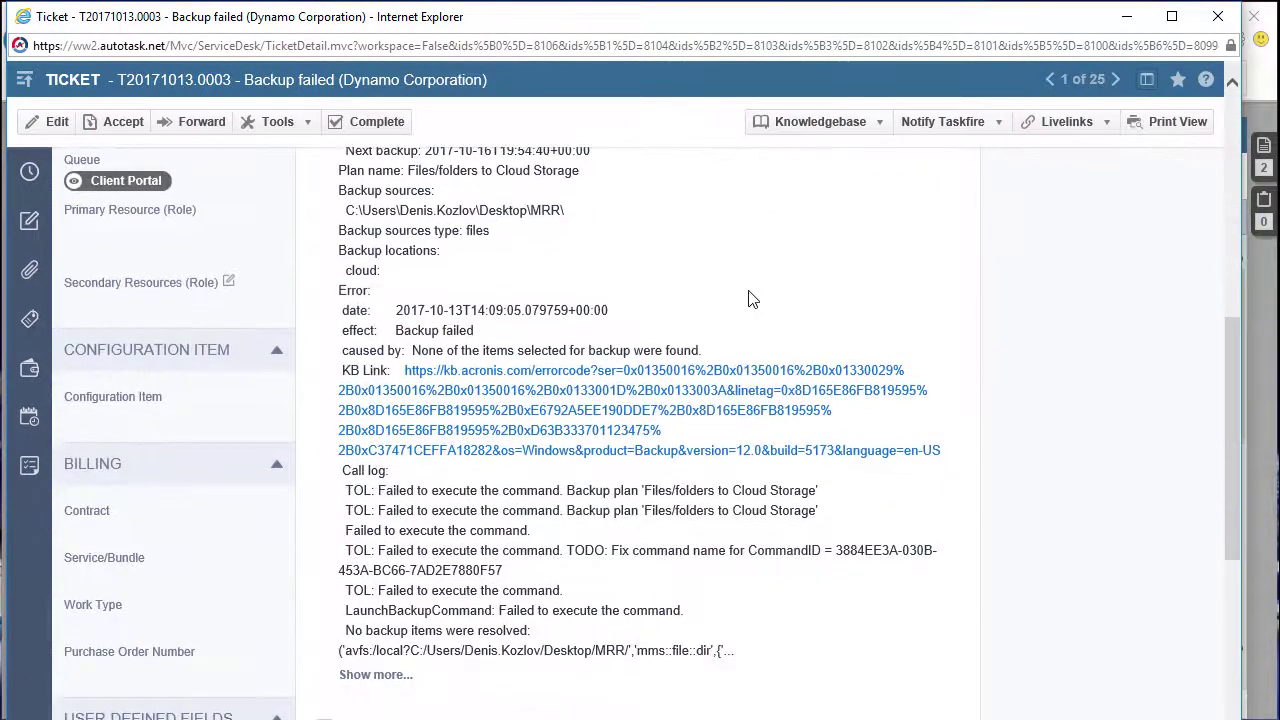